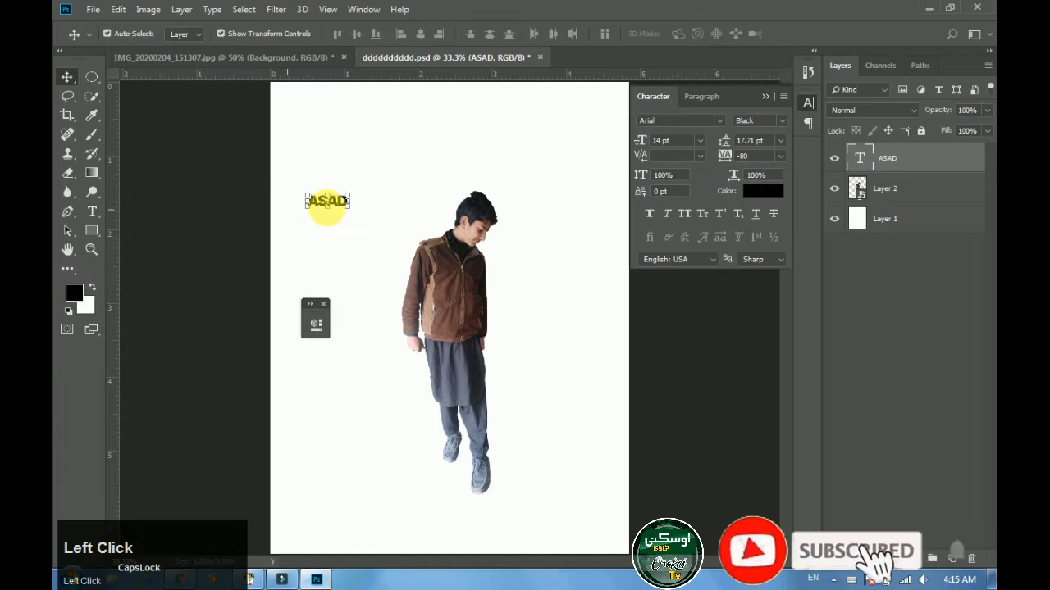
- Enlarge the name text to about 626% across the figure's lower legs and convert its layer to a smart object
{"action": "left_click_drag", "start_coordinate": [348, 194], "coordinate": [445, 154]}
{"action": "left_click_drag", "start_coordinate": [408, 195], "coordinate": [592, 416]}
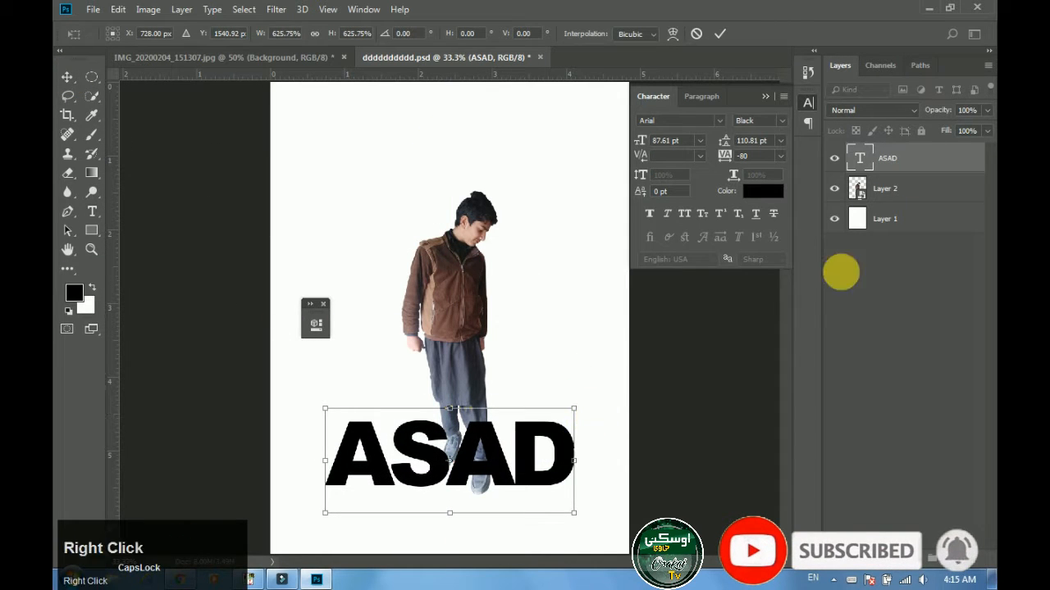
{"action": "key", "text": "Return"}
{"action": "right_click", "coordinate": [897, 156]}
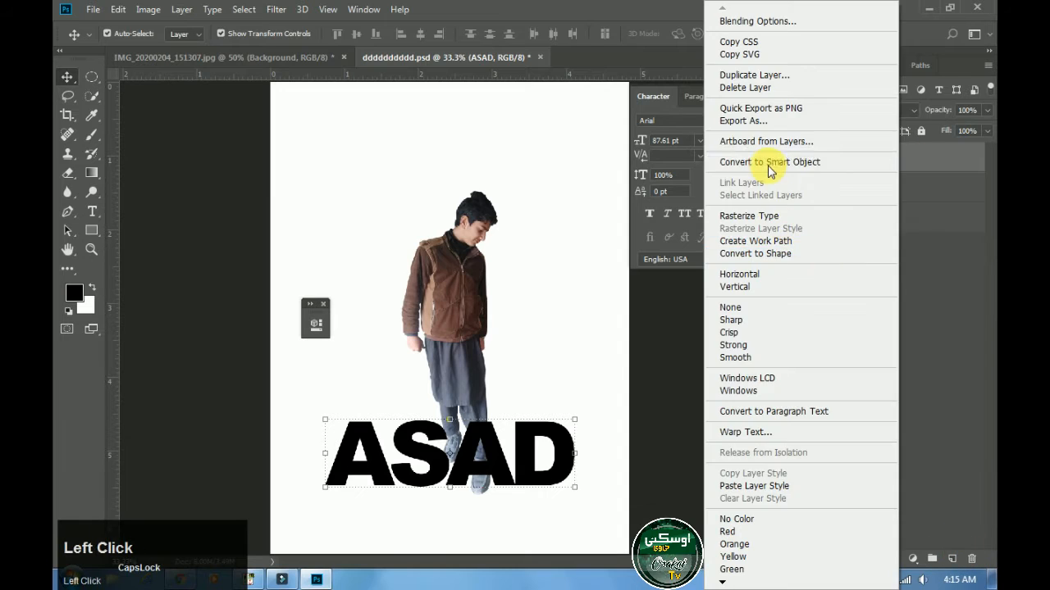
{"action": "left_click", "coordinate": [769, 165]}
- Distort the corners of the name text into a slanted floor perspective beneath the figure
{"action": "left_click_drag", "start_coordinate": [564, 442], "coordinate": [563, 428]}
{"action": "left_click", "coordinate": [324, 410], "text": "ctrl"}
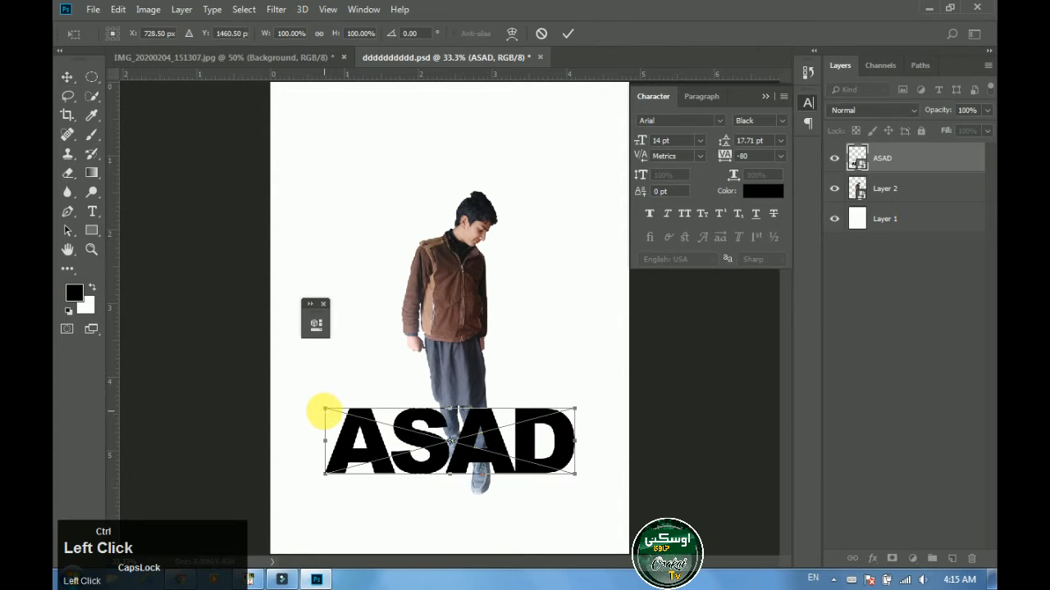
{"action": "left_click_drag", "start_coordinate": [325, 410], "coordinate": [326, 417]}
{"action": "left_click_drag", "start_coordinate": [325, 473], "coordinate": [332, 504]}
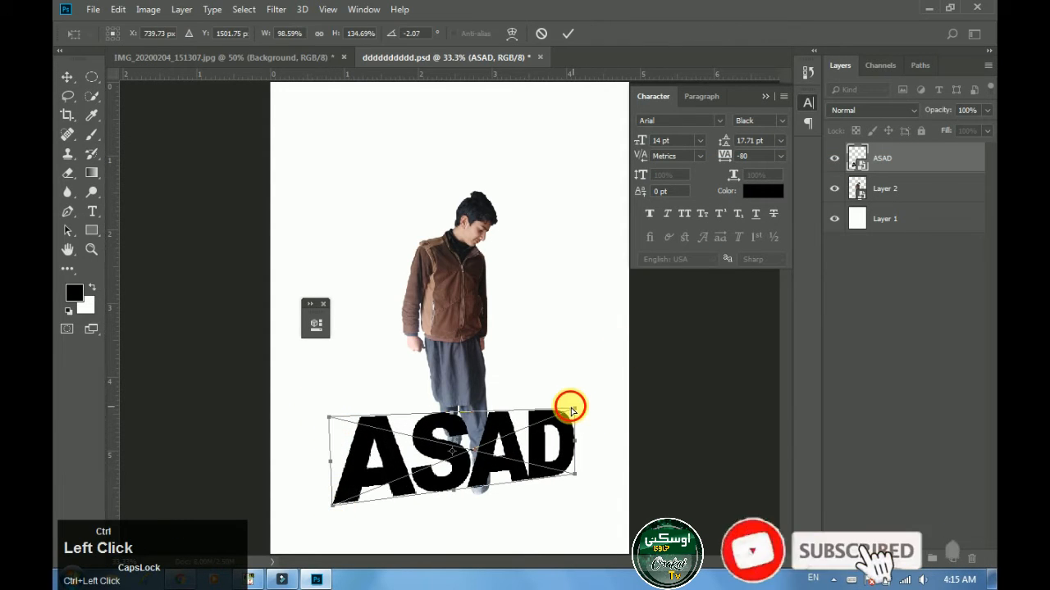
{"action": "left_click_drag", "start_coordinate": [571, 410], "coordinate": [410, 459]}
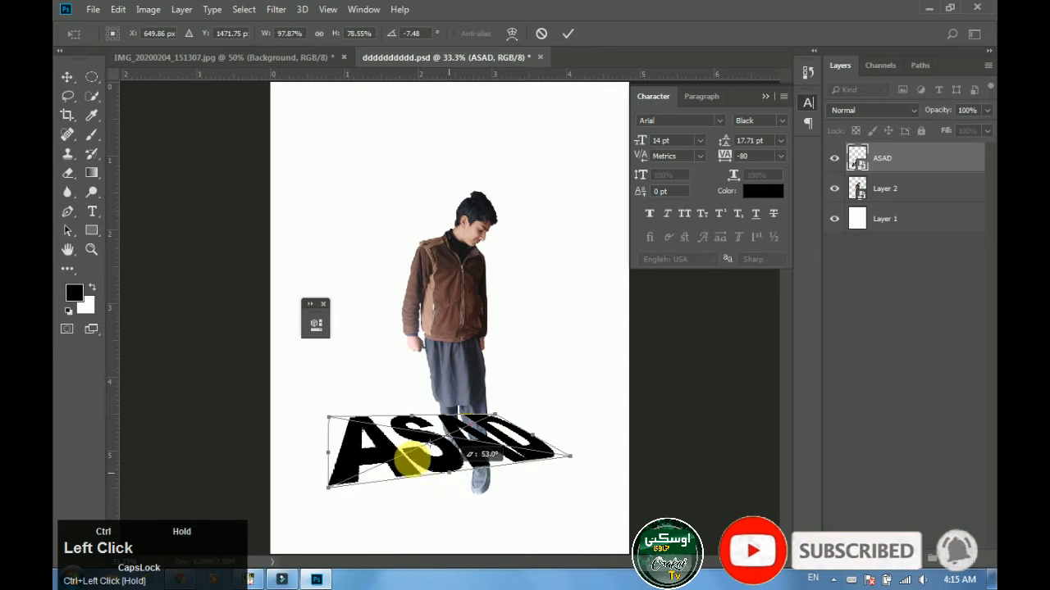
{"action": "left_click_drag", "start_coordinate": [328, 417], "coordinate": [287, 435]}
{"action": "left_click_drag", "start_coordinate": [328, 484], "coordinate": [322, 502]}
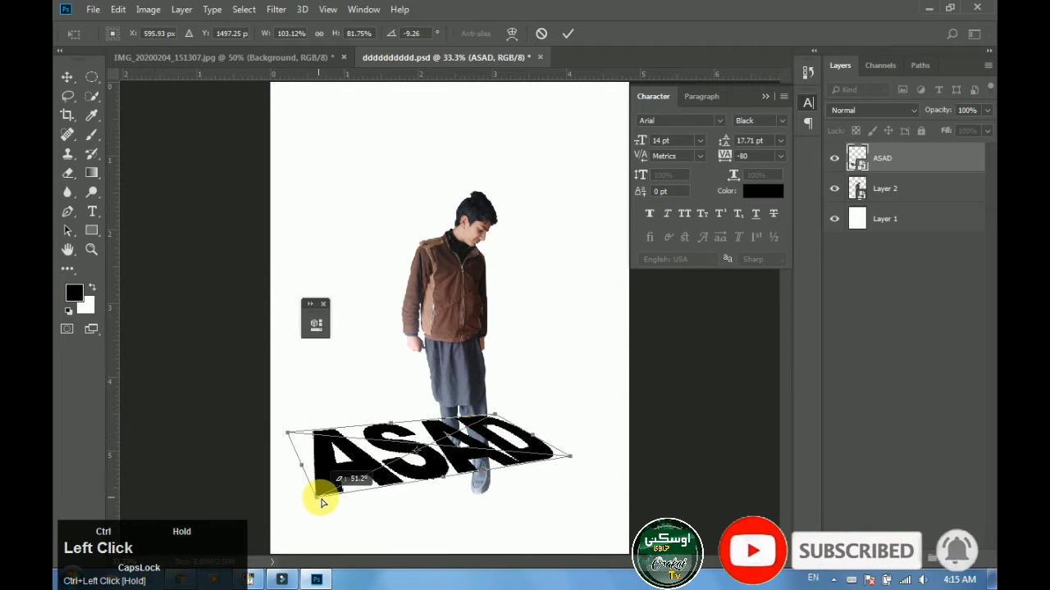
{"action": "left_click_drag", "start_coordinate": [497, 415], "coordinate": [508, 415]}
- Widen the distorted text to about 116% with 80% height, apply the transform, and move its layer below Layer 2
{"action": "left_click_drag", "start_coordinate": [399, 428], "coordinate": [398, 435]}
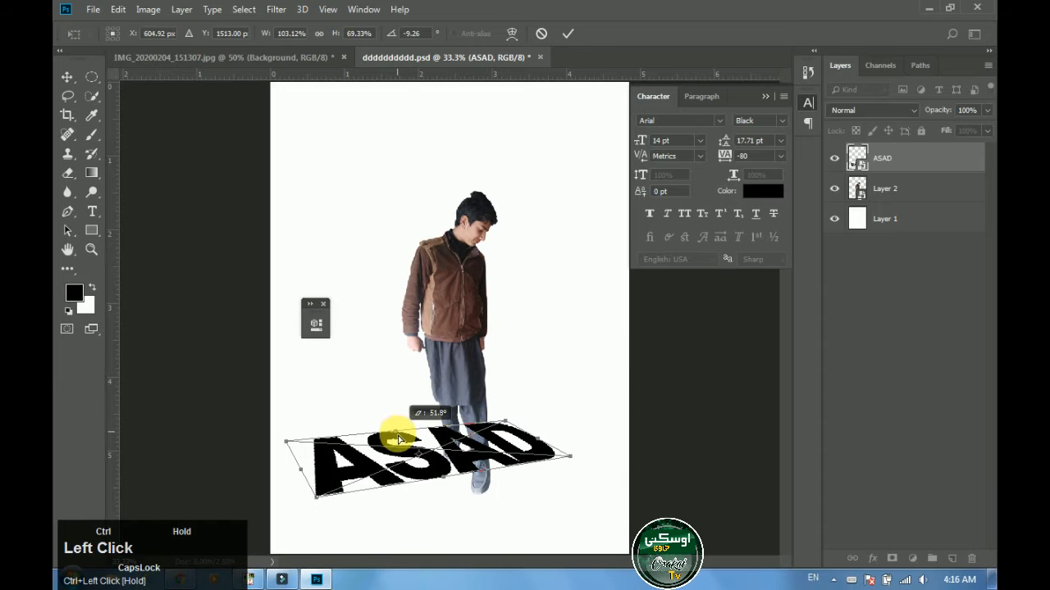
{"action": "left_click_drag", "start_coordinate": [444, 477], "coordinate": [448, 485]}
{"action": "left_click_drag", "start_coordinate": [286, 442], "coordinate": [303, 454]}
{"action": "left_click_drag", "start_coordinate": [548, 450], "coordinate": [534, 423]}
{"action": "left_click_drag", "start_coordinate": [464, 483], "coordinate": [482, 485]}
{"action": "left_click_drag", "start_coordinate": [533, 426], "coordinate": [529, 422]}
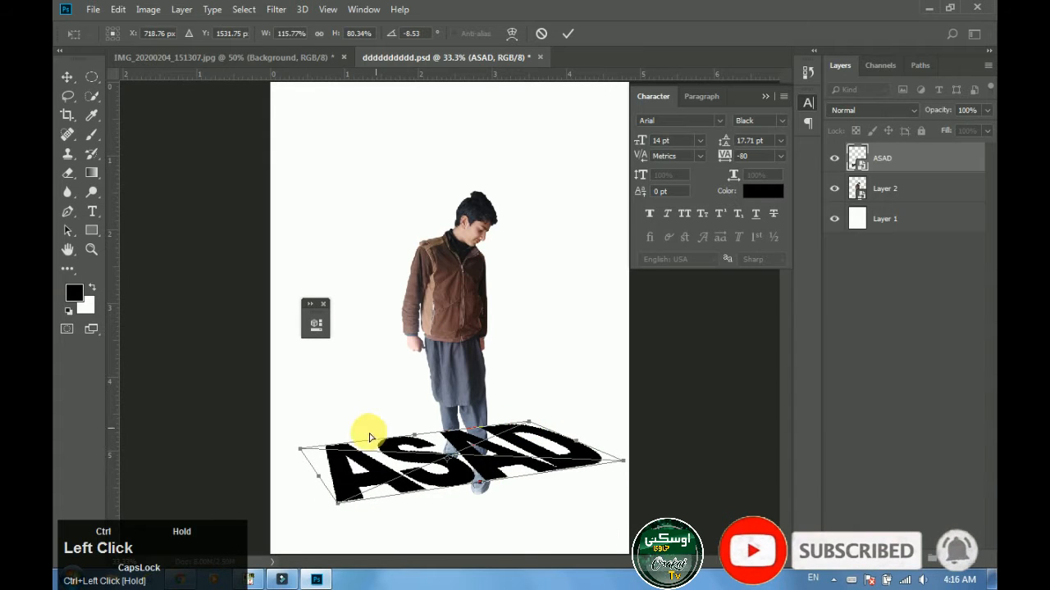
{"action": "key", "text": "Return"}
{"action": "key", "text": "ctrl+bracketleft"}
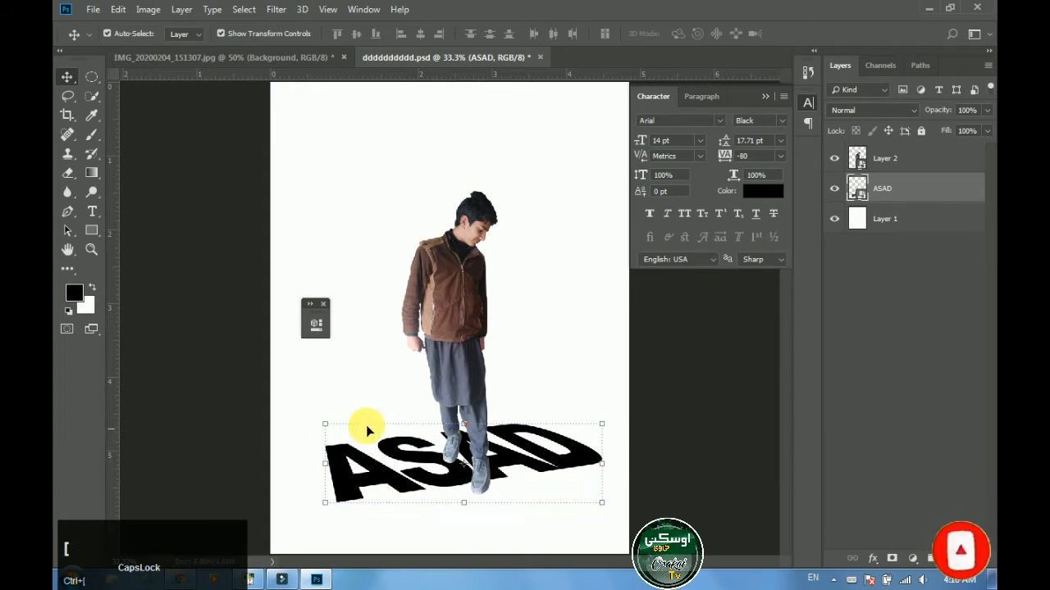
- Move the name text lower under the shoes and stretch its rear corners and front edge outward to about 86% height
{"action": "mouse_move", "coordinate": [550, 457]}
{"action": "left_mouse_down"}
{"action": "mouse_move", "coordinate": [550, 487]}
{"action": "mouse_move", "coordinate": [540, 474]}
{"action": "left_mouse_up"}
{"action": "left_click_drag", "start_coordinate": [325, 446], "coordinate": [286, 473]}
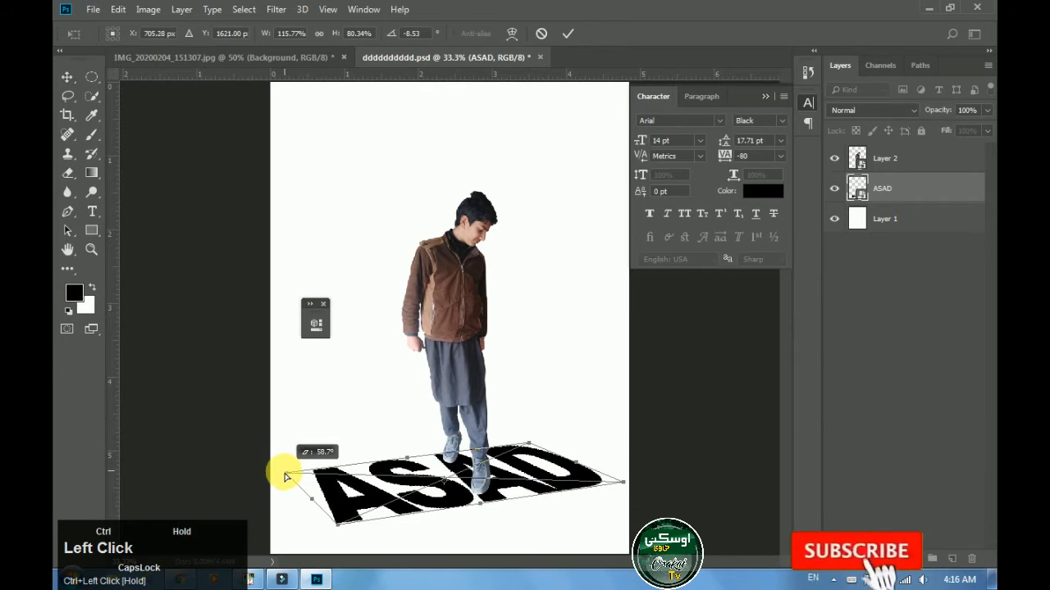
{"action": "left_click_drag", "start_coordinate": [530, 444], "coordinate": [546, 442]}
{"action": "left_click_drag", "start_coordinate": [479, 504], "coordinate": [481, 510]}
{"action": "left_click_drag", "start_coordinate": [441, 461], "coordinate": [543, 432]}
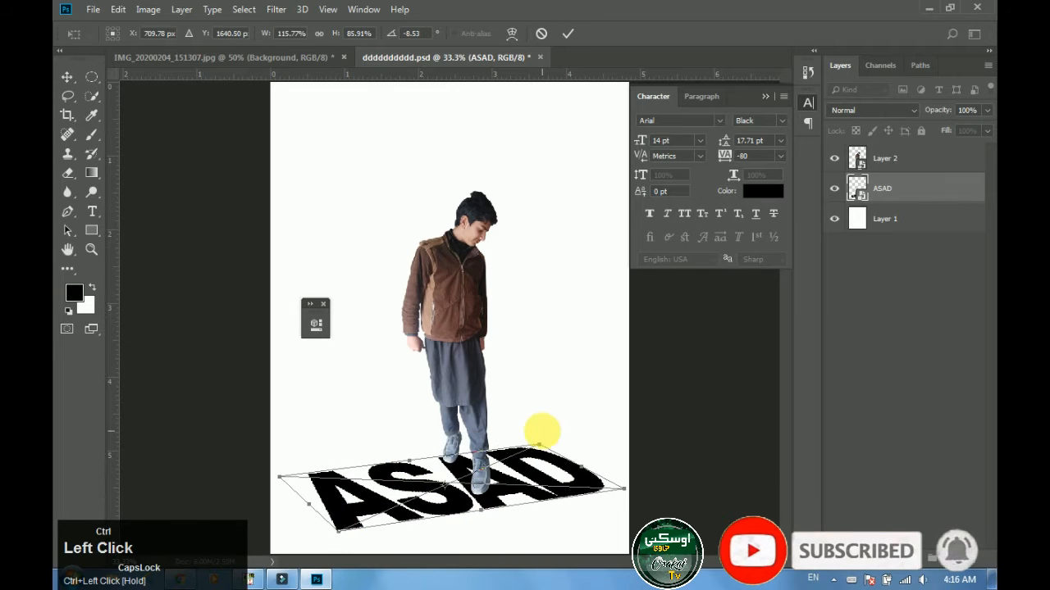
- Refine the text's perspective by adjusting its corners and front edge to about 115% width and 85% height, and apply it
{"action": "left_click_drag", "start_coordinate": [623, 490], "coordinate": [624, 482]}
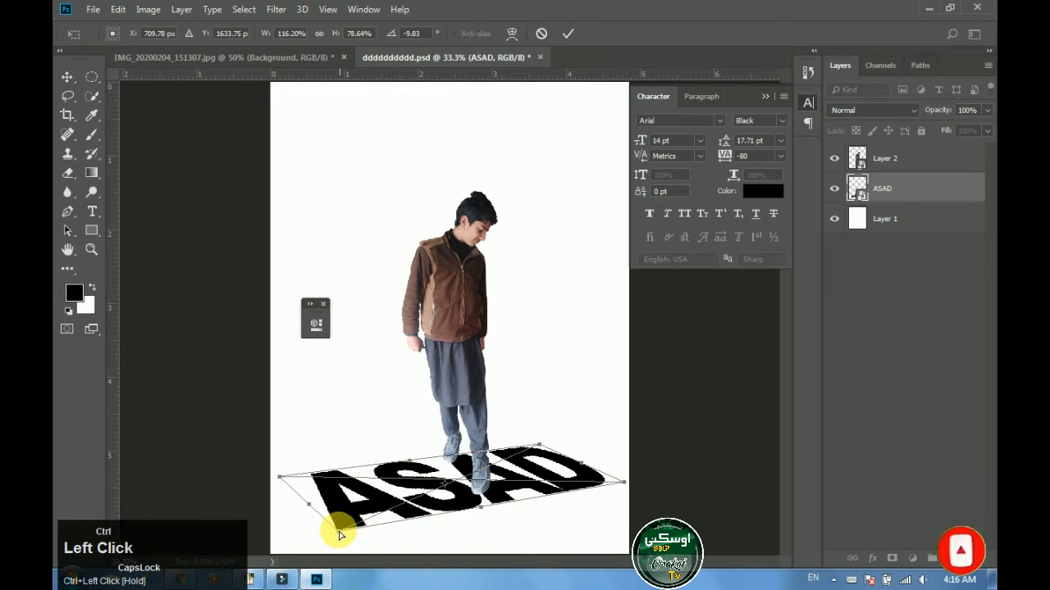
{"action": "left_click_drag", "start_coordinate": [338, 530], "coordinate": [343, 538]}
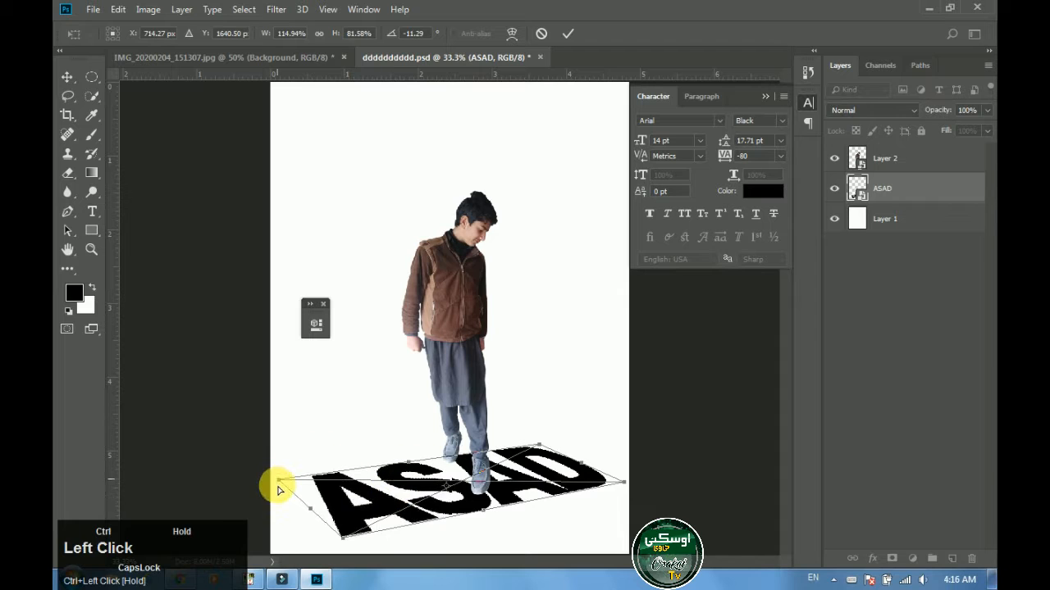
{"action": "left_click_drag", "start_coordinate": [279, 477], "coordinate": [283, 479]}
{"action": "left_click_drag", "start_coordinate": [484, 515], "coordinate": [460, 476]}
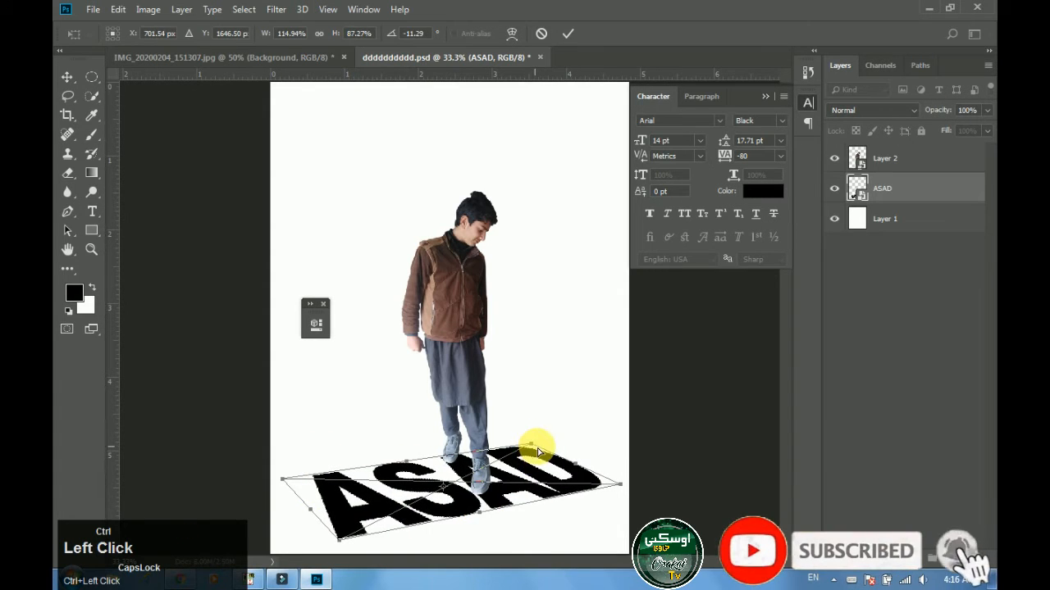
{"action": "mouse_move", "coordinate": [539, 451]}
{"action": "left_mouse_down"}
{"action": "mouse_move", "coordinate": [543, 429]}
{"action": "mouse_move", "coordinate": [537, 443]}
{"action": "left_mouse_up"}
{"action": "left_click_drag", "start_coordinate": [480, 514], "coordinate": [476, 517]}
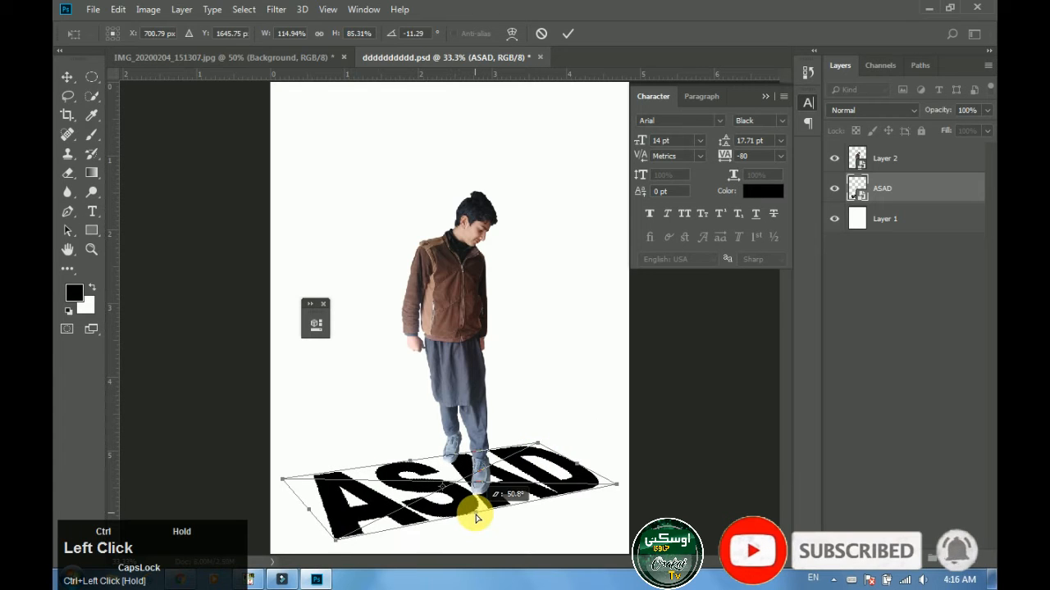
{"action": "key", "text": "Return"}
- Transform the floor text again, widening it to about 123% with 88% height, and apply the adjusted perspective
{"action": "left_click", "coordinate": [599, 443]}
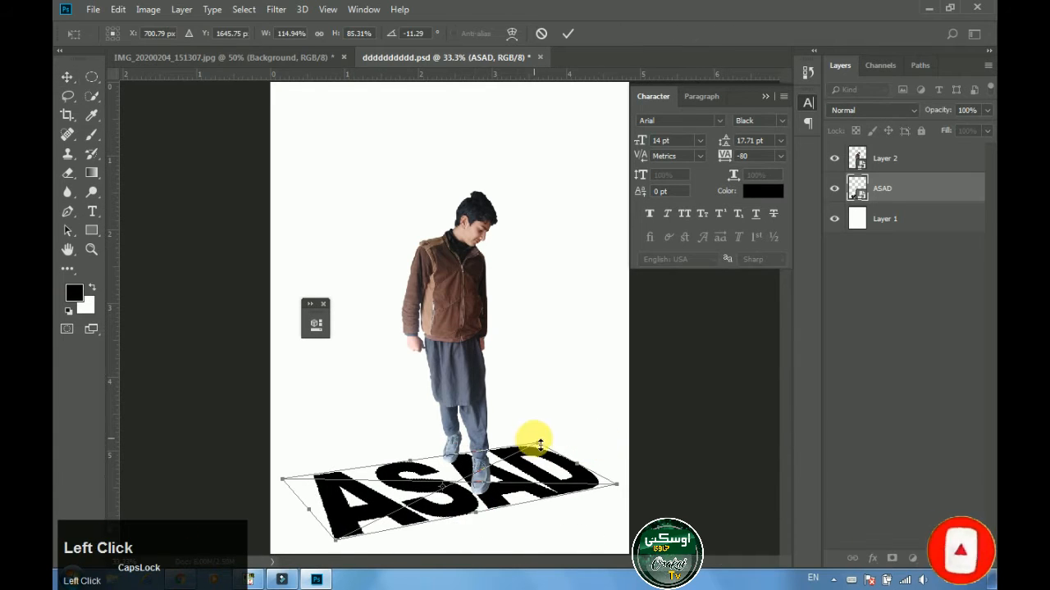
{"action": "left_click_drag", "start_coordinate": [537, 443], "coordinate": [547, 438]}
{"action": "left_click_drag", "start_coordinate": [406, 458], "coordinate": [410, 464]}
{"action": "left_click_drag", "start_coordinate": [461, 517], "coordinate": [480, 522]}
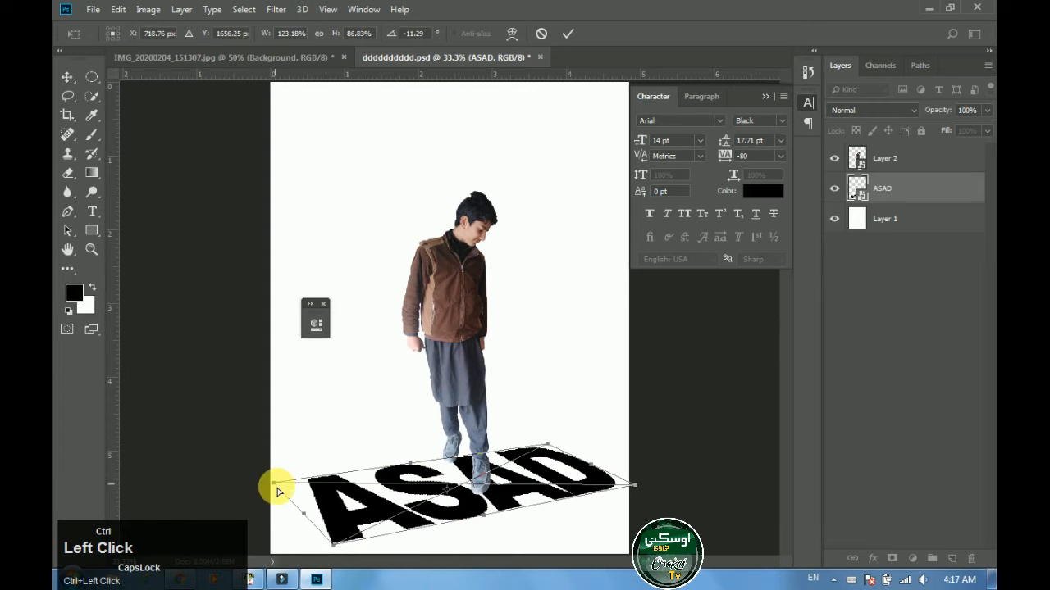
{"action": "left_click_drag", "start_coordinate": [277, 488], "coordinate": [283, 490]}
{"action": "left_click_drag", "start_coordinate": [547, 445], "coordinate": [543, 445]}
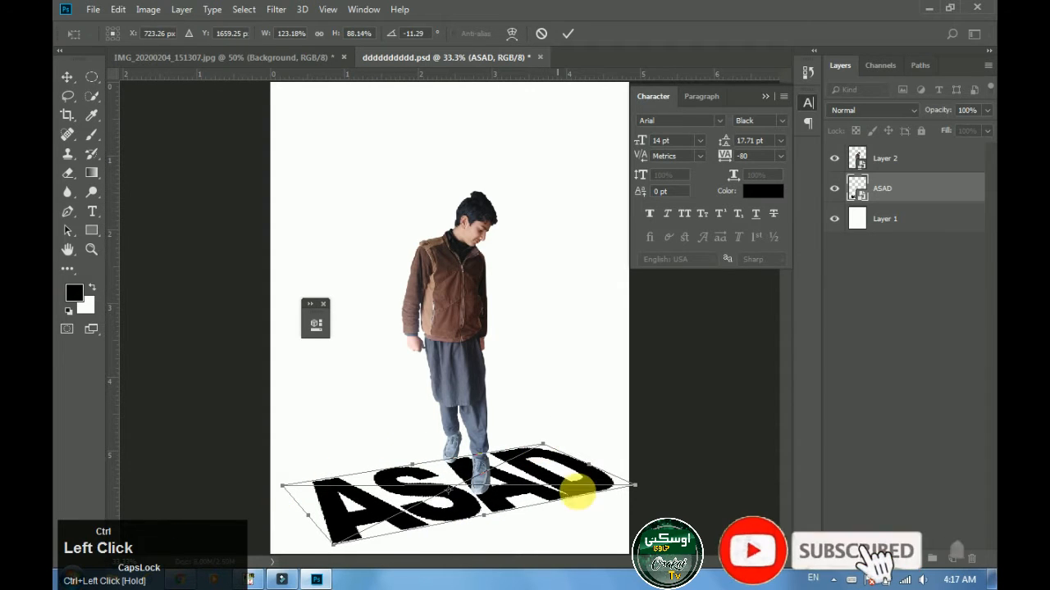
{"action": "key", "text": "Return"}
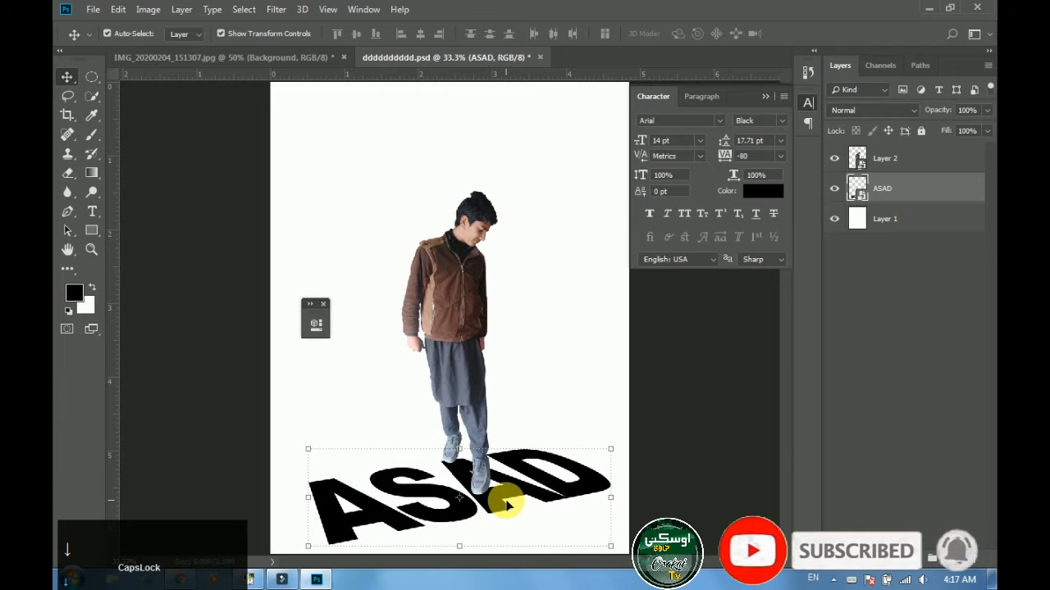
- Move the figure and name text together about 0.36 in upward, and enlarge the text slightly
{"action": "left_click_drag", "start_coordinate": [461, 349], "coordinate": [465, 326]}
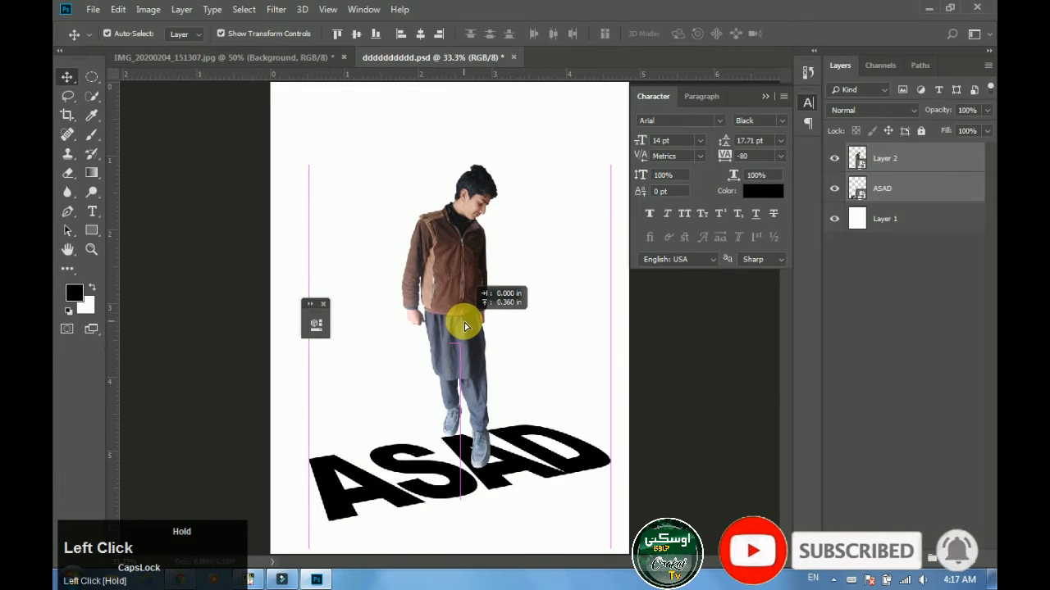
{"action": "left_click", "coordinate": [466, 294]}
{"action": "left_click", "coordinate": [574, 471]}
{"action": "left_click", "coordinate": [614, 423]}
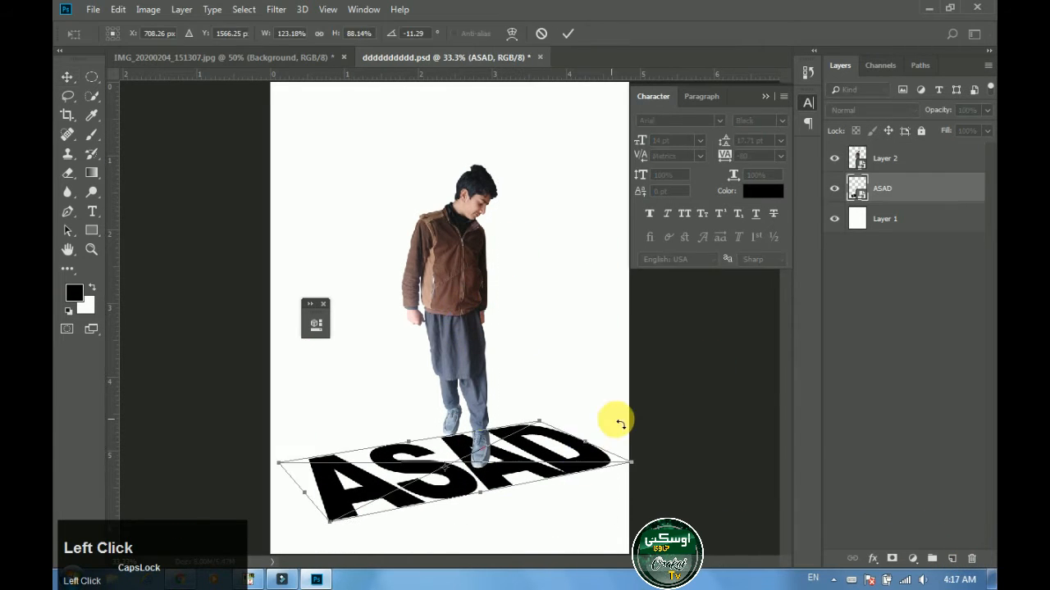
{"action": "left_click_drag", "start_coordinate": [544, 422], "coordinate": [533, 446]}
{"action": "key", "text": "Return"}
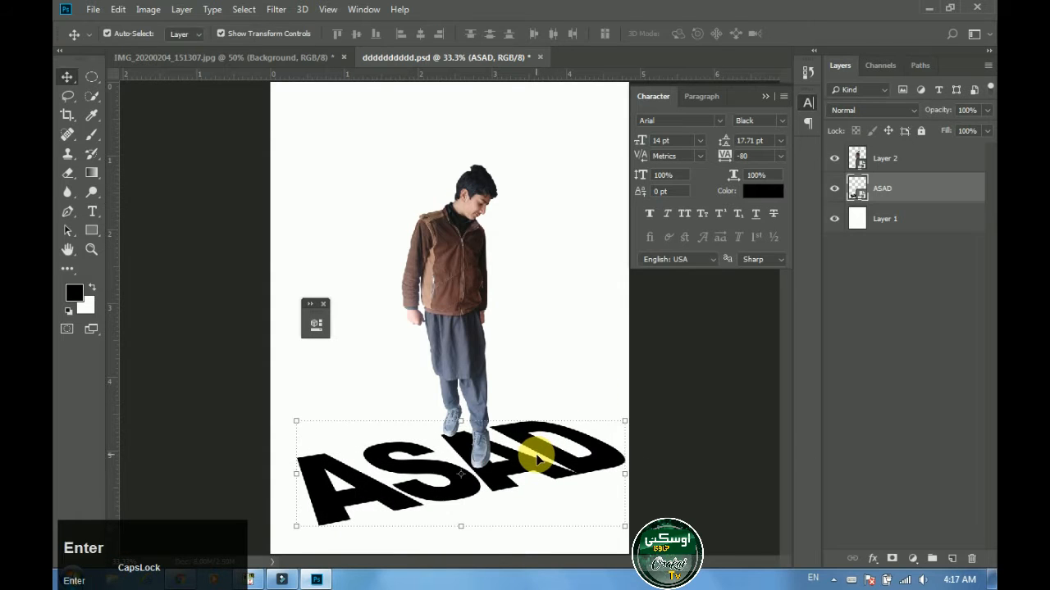
- Nudge the figure and the name text so the shoes stand on the middle letters
{"action": "left_click", "coordinate": [464, 353]}
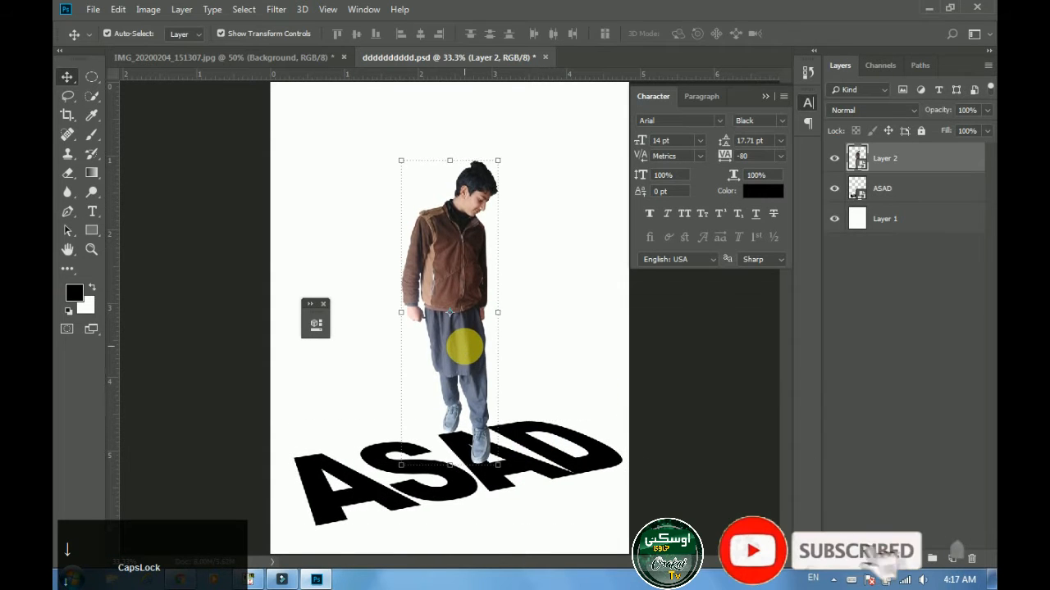
{"action": "left_click", "coordinate": [560, 448]}
{"action": "left_click", "coordinate": [580, 461]}
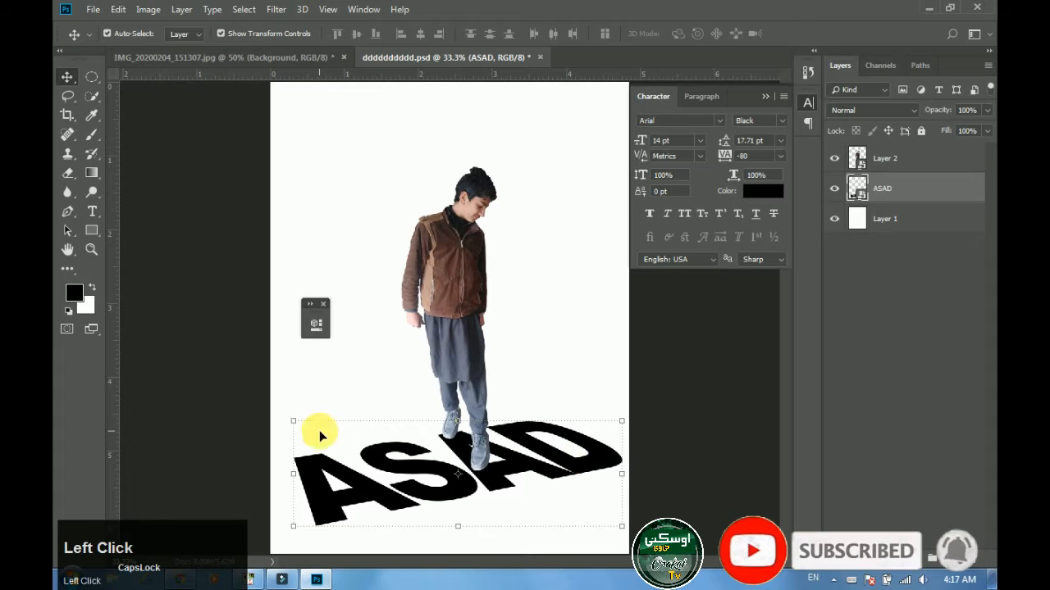
- Add a linear white-to-gray gradient overlay at 90° and 117% scale to Layer 1, with the gray shifted toward the canvas top
{"action": "left_click", "coordinate": [596, 275]}
{"action": "left_click", "coordinate": [877, 561]}
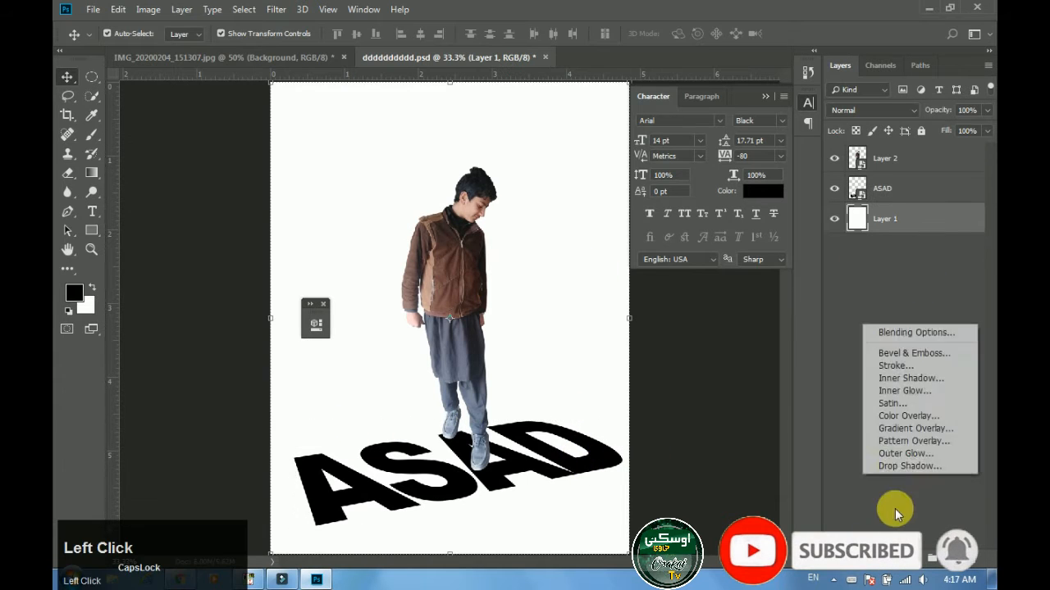
{"action": "left_click", "coordinate": [915, 429]}
{"action": "left_click_drag", "start_coordinate": [567, 165], "coordinate": [695, 161]}
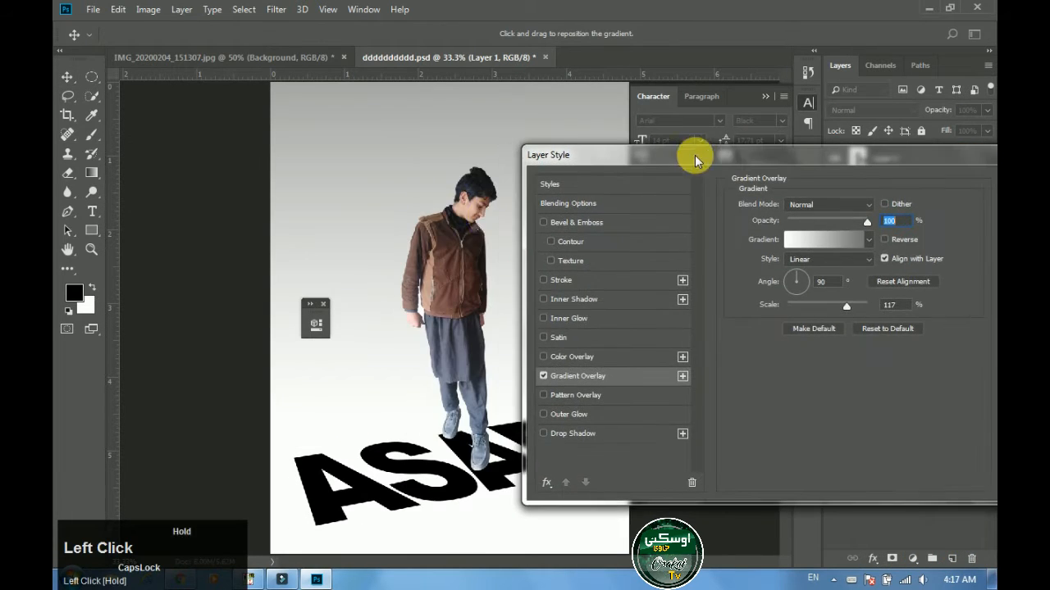
{"action": "left_click_drag", "start_coordinate": [497, 218], "coordinate": [494, 171]}
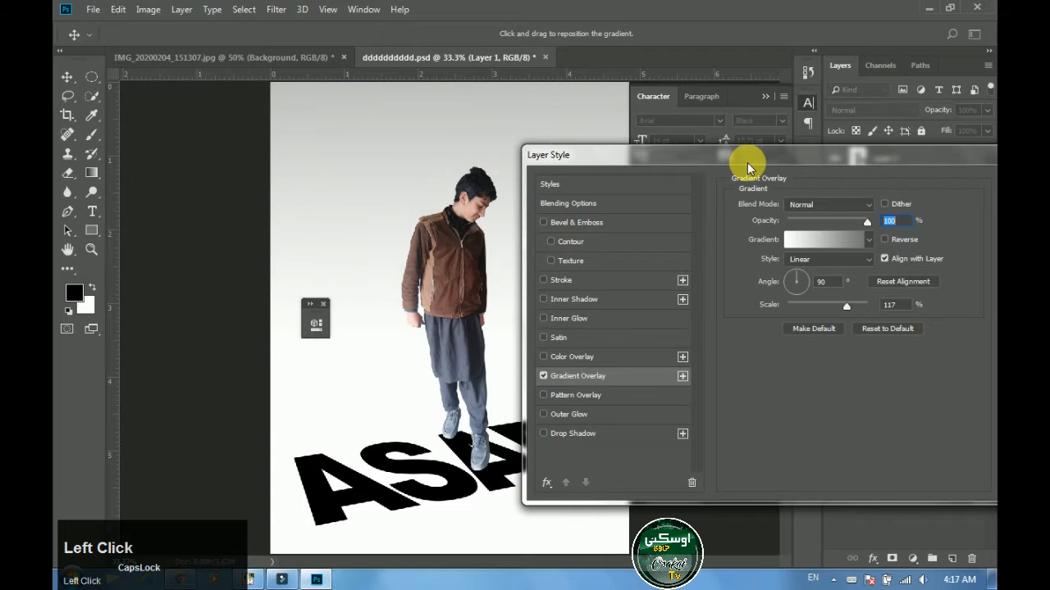
{"action": "left_click", "coordinate": [891, 188]}
- Add a gradient overlay to the name text layer and set the gradient's first colour stop to red #ff0024
{"action": "left_click", "coordinate": [502, 469]}
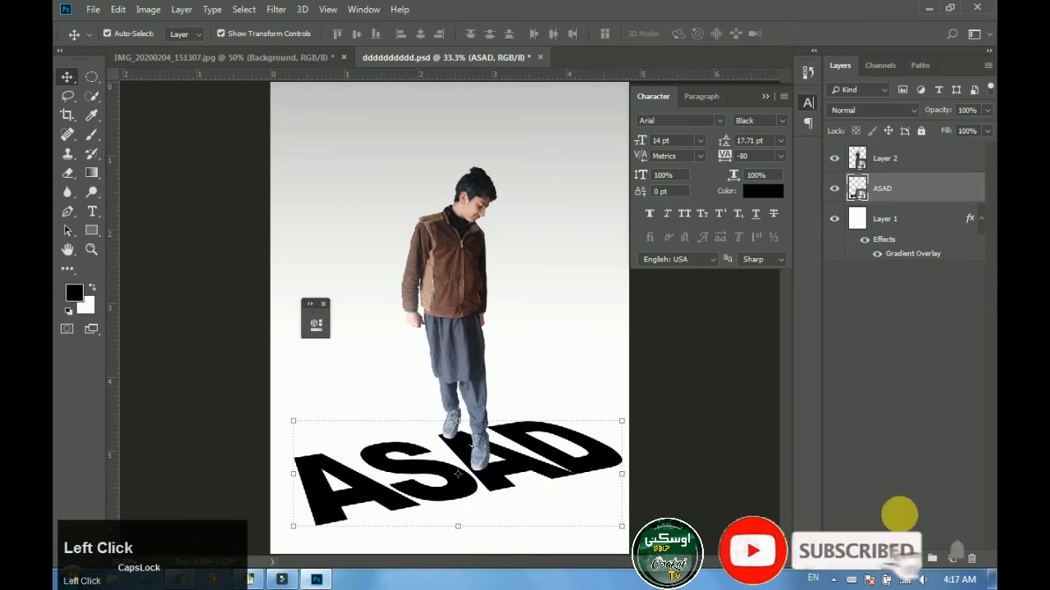
{"action": "left_click", "coordinate": [874, 558]}
{"action": "left_click", "coordinate": [897, 490]}
{"action": "left_click_drag", "start_coordinate": [616, 160], "coordinate": [761, 75]}
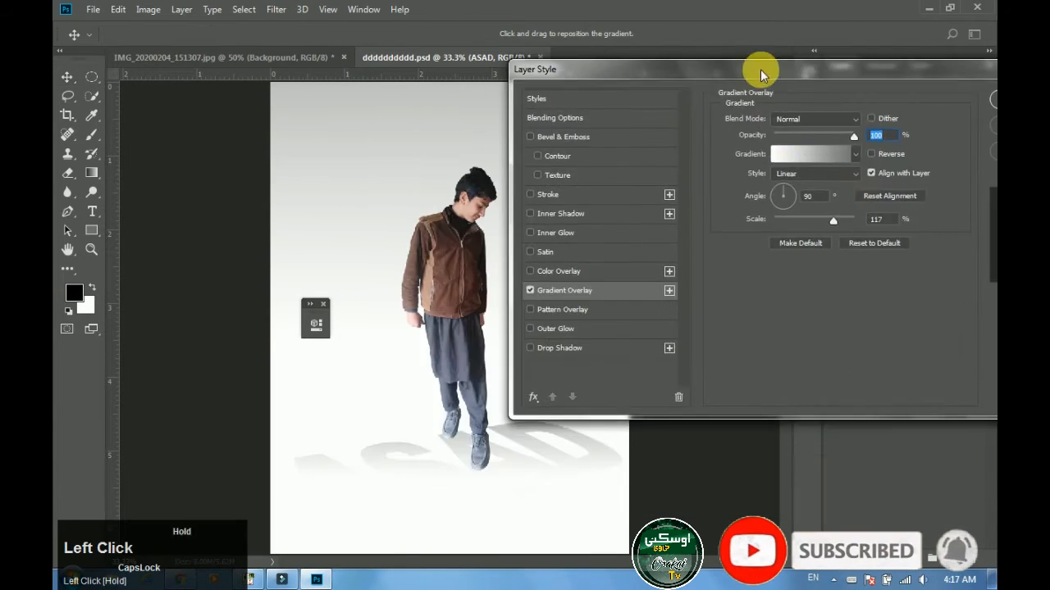
{"action": "left_click", "coordinate": [775, 154]}
{"action": "left_click", "coordinate": [600, 361]}
{"action": "left_click", "coordinate": [663, 419]}
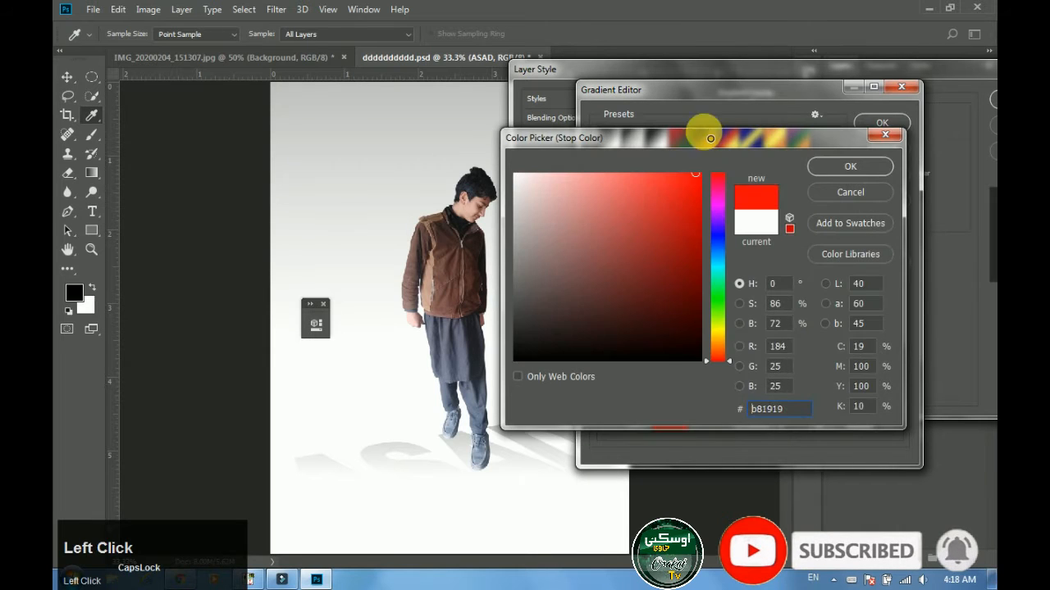
{"action": "left_click", "coordinate": [710, 138]}
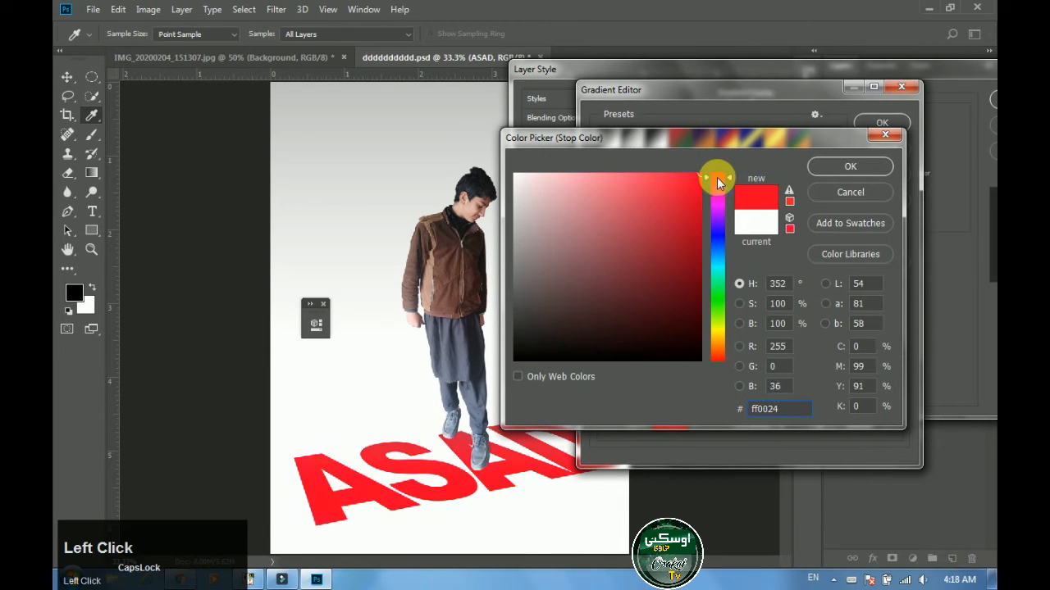
{"action": "left_click", "coordinate": [845, 167]}
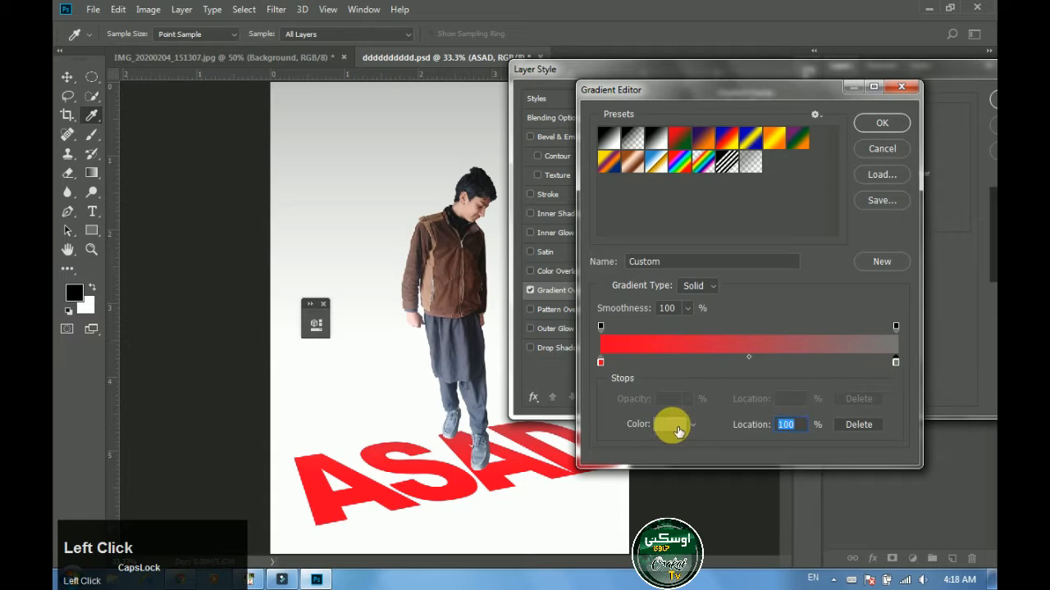
- Set the gradient's end colour stop to red #ff0000 and accept the edited gradient
{"action": "left_click", "coordinate": [674, 428]}
{"action": "left_click", "coordinate": [722, 192]}
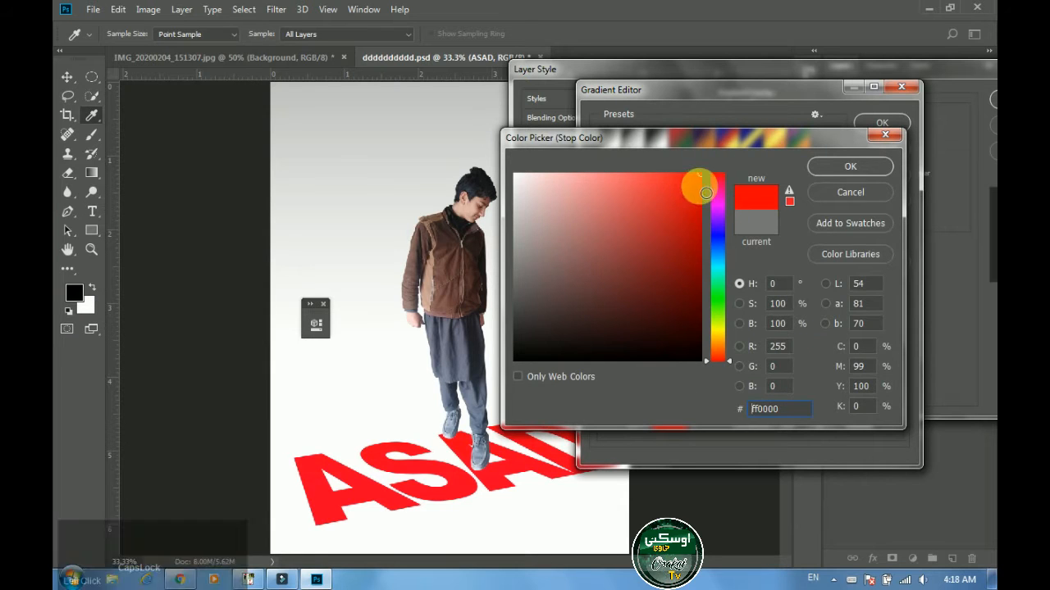
{"action": "left_click", "coordinate": [844, 166]}
{"action": "key", "text": "Return"}
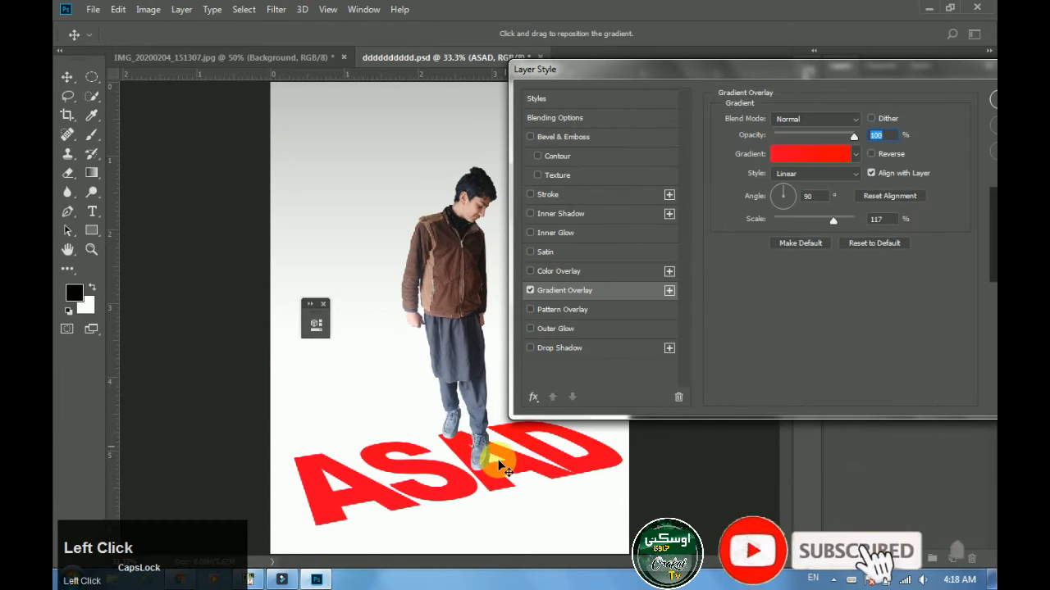
- Change the end colour stop of the name text's gradient to pink #e40468 and accept the gradient
{"action": "left_click", "coordinate": [809, 154]}
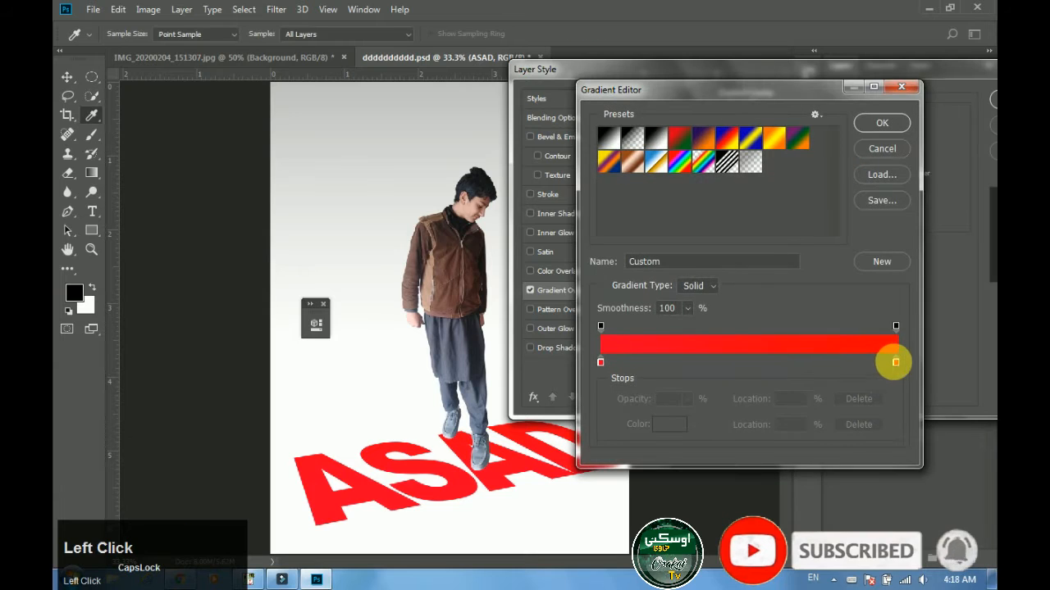
{"action": "left_click", "coordinate": [671, 422]}
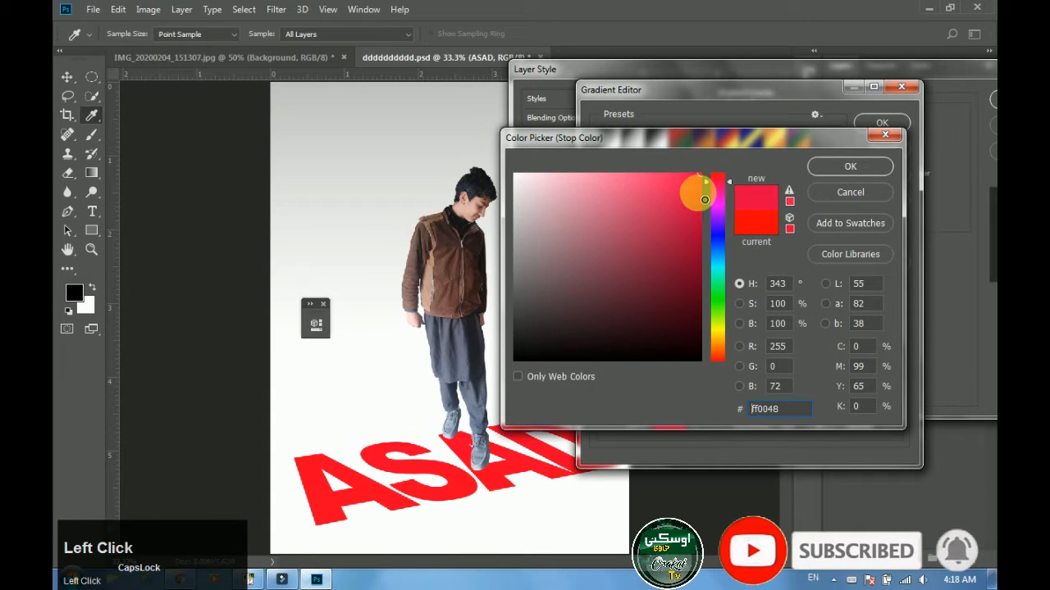
{"action": "left_click", "coordinate": [697, 193]}
{"action": "left_click", "coordinate": [717, 182]}
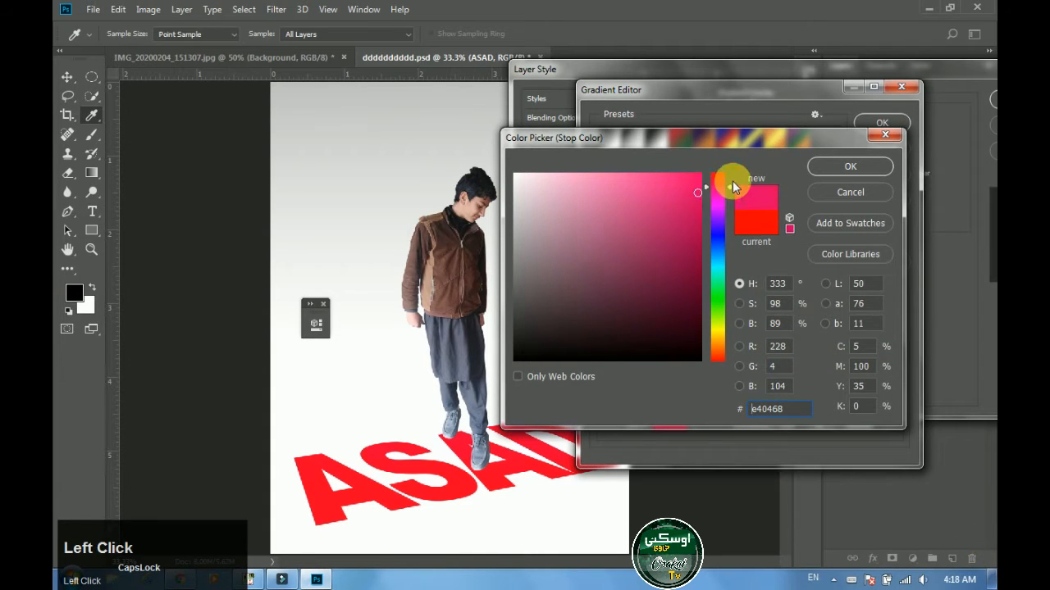
{"action": "key", "text": "Return"}
{"action": "left_click", "coordinate": [882, 122]}
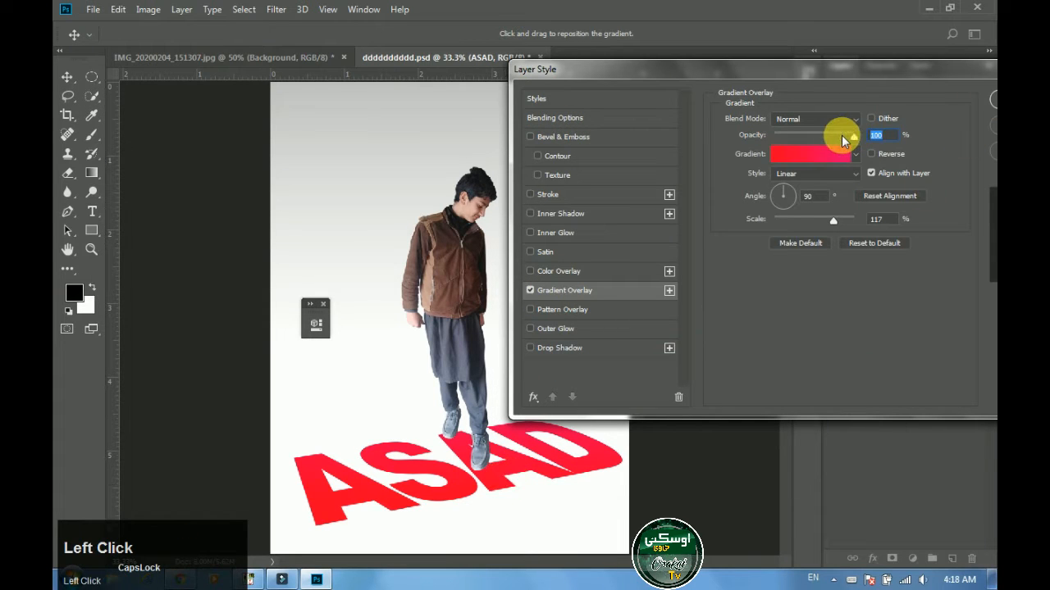
- Set the name text's gradient overlay opacity to 82% and apply the layer style
{"action": "left_click_drag", "start_coordinate": [841, 134], "coordinate": [841, 134]}
{"action": "left_click_drag", "start_coordinate": [824, 75], "coordinate": [719, 74]}
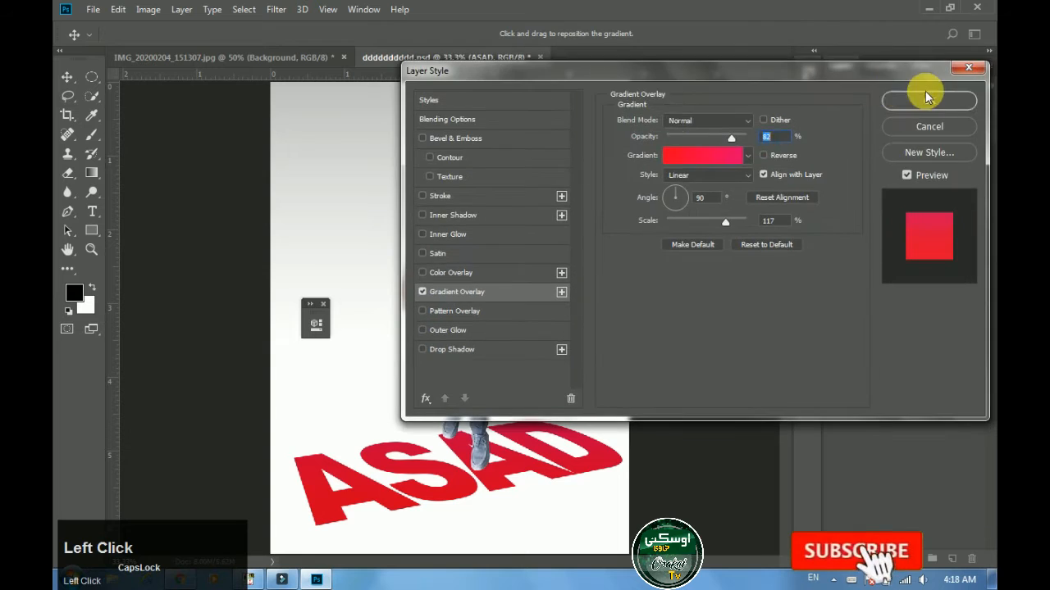
{"action": "left_click", "coordinate": [928, 90]}
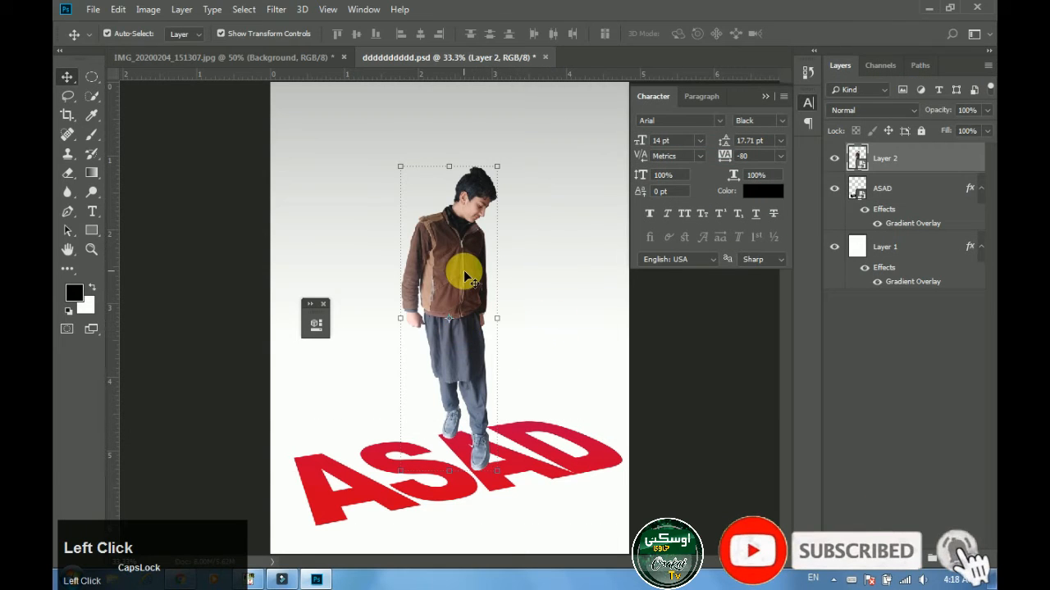
- Adjust the tones of the figure's layer with a Curves adjustment on the RGB channel
{"action": "key", "text": "ctrl+m"}
{"action": "left_click", "coordinate": [504, 349]}
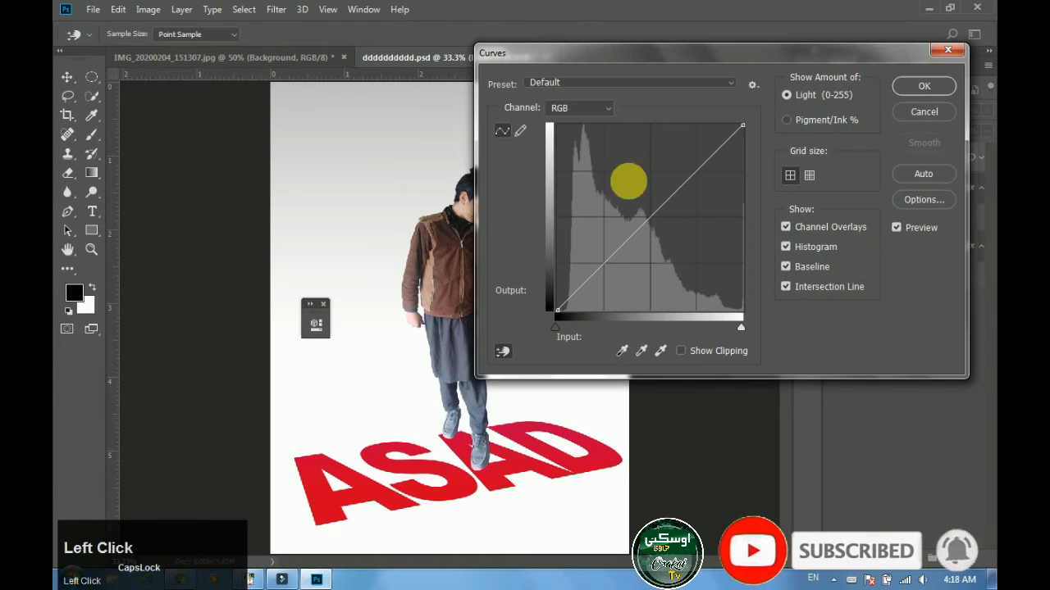
{"action": "left_click_drag", "start_coordinate": [655, 55], "coordinate": [783, 45]}
{"action": "left_click_drag", "start_coordinate": [761, 195], "coordinate": [779, 178]}
{"action": "left_click", "coordinate": [902, 76]}
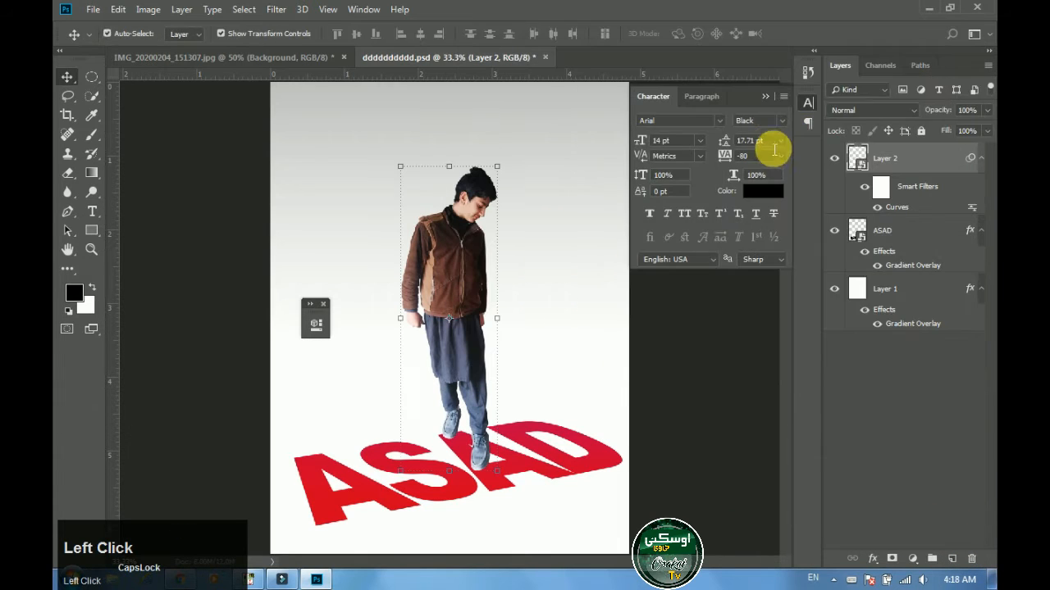
- Apply a Levels adjustment to the figure with input levels of 15, 1.05 and 252
{"action": "key", "text": "ctrl+l"}
{"action": "left_click_drag", "start_coordinate": [625, 235], "coordinate": [633, 235]}
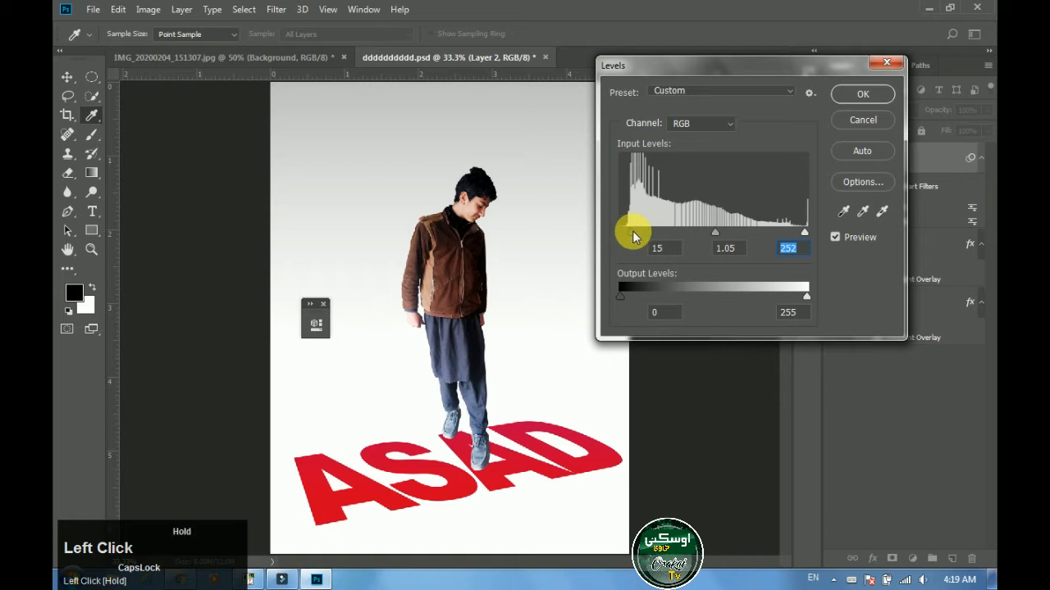
{"action": "key", "text": "Return"}
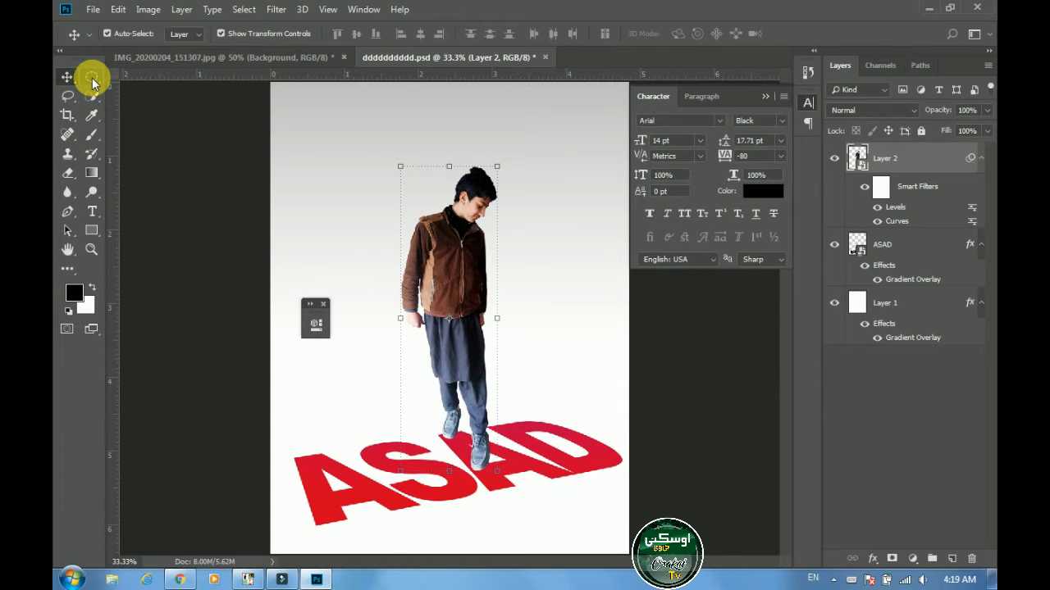
- Draw a narrow upright elliptical selection over the inner edge of the figure's front shoe
{"action": "left_click", "coordinate": [92, 79]}
{"action": "left_click", "coordinate": [446, 429], "text": "ctrl+space"}
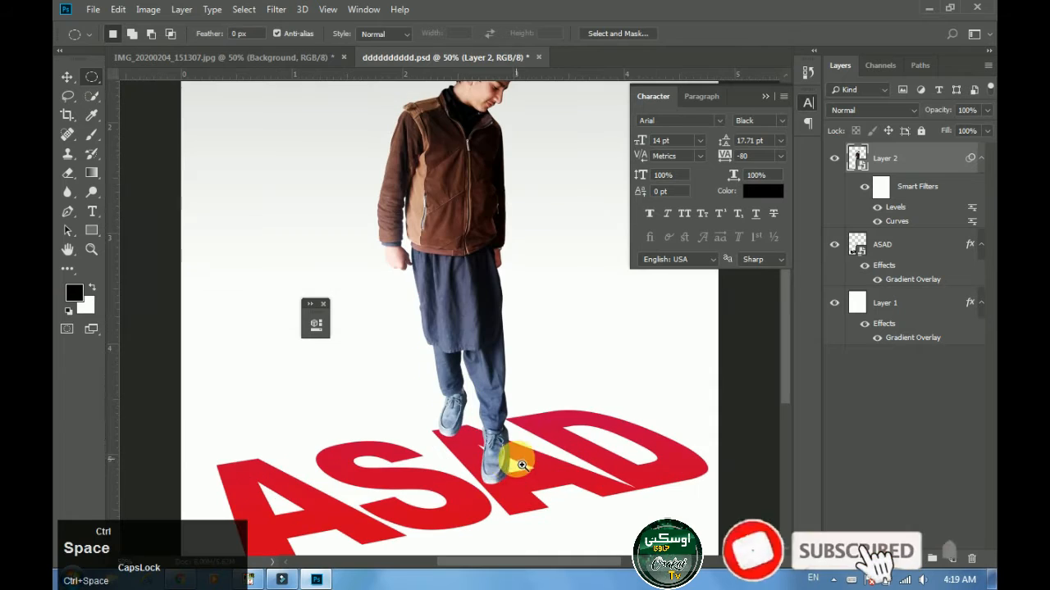
{"action": "mouse_move", "coordinate": [491, 433]}
{"action": "left_mouse_down"}
{"action": "mouse_move", "coordinate": [484, 483]}
{"action": "mouse_move", "coordinate": [469, 504]}
{"action": "left_mouse_up"}
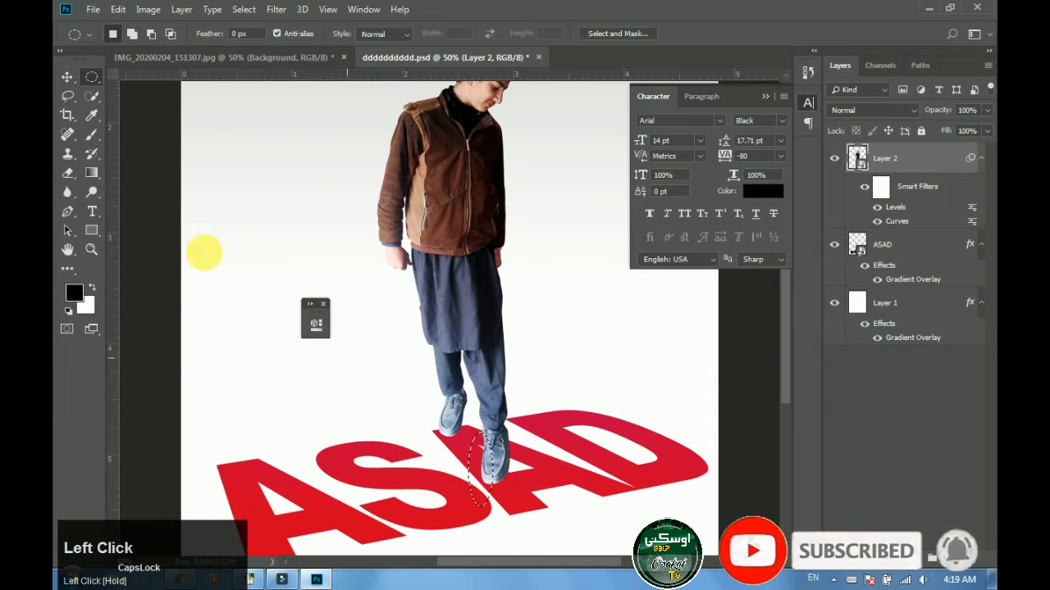
{"action": "left_click", "coordinate": [67, 76]}
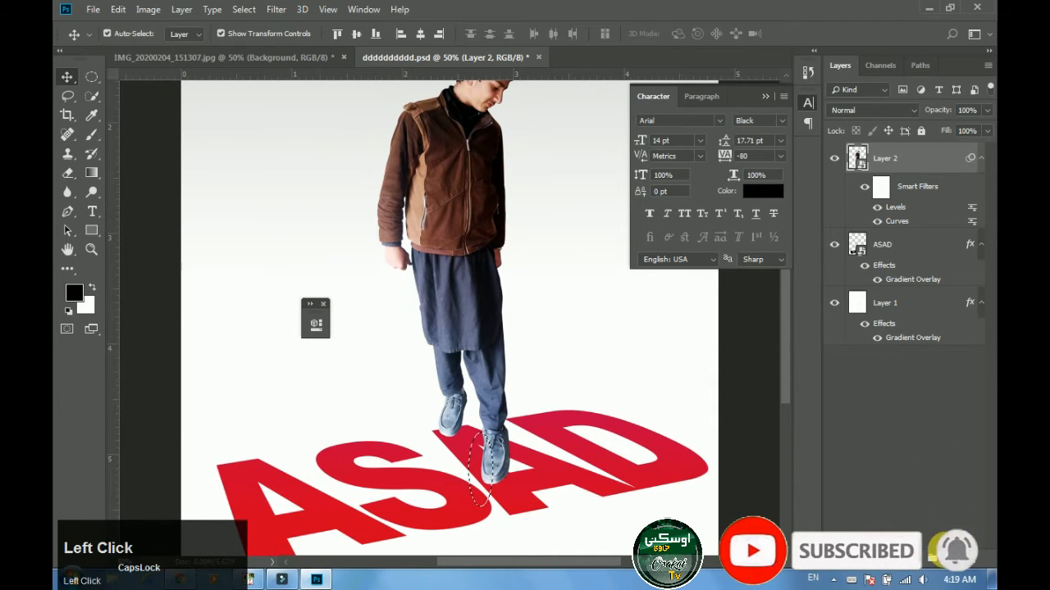
- Add one new empty layer above the figure and clear the elliptical selection
{"action": "left_click", "coordinate": [951, 558]}
{"action": "key", "text": "ctrl+j"}
{"action": "left_click", "coordinate": [506, 226]}
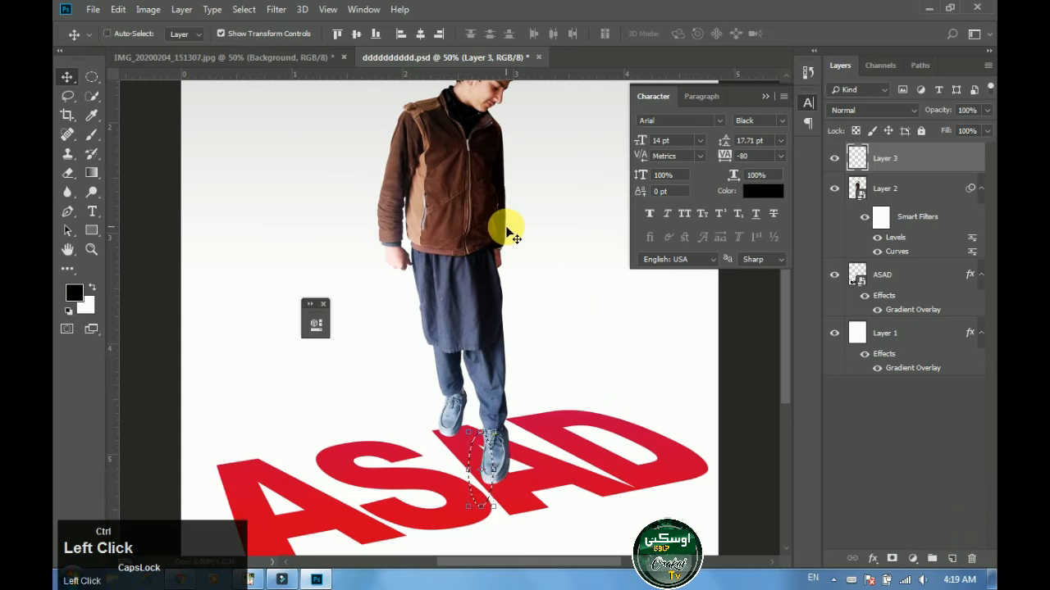
{"action": "key", "text": "ctrl+d"}
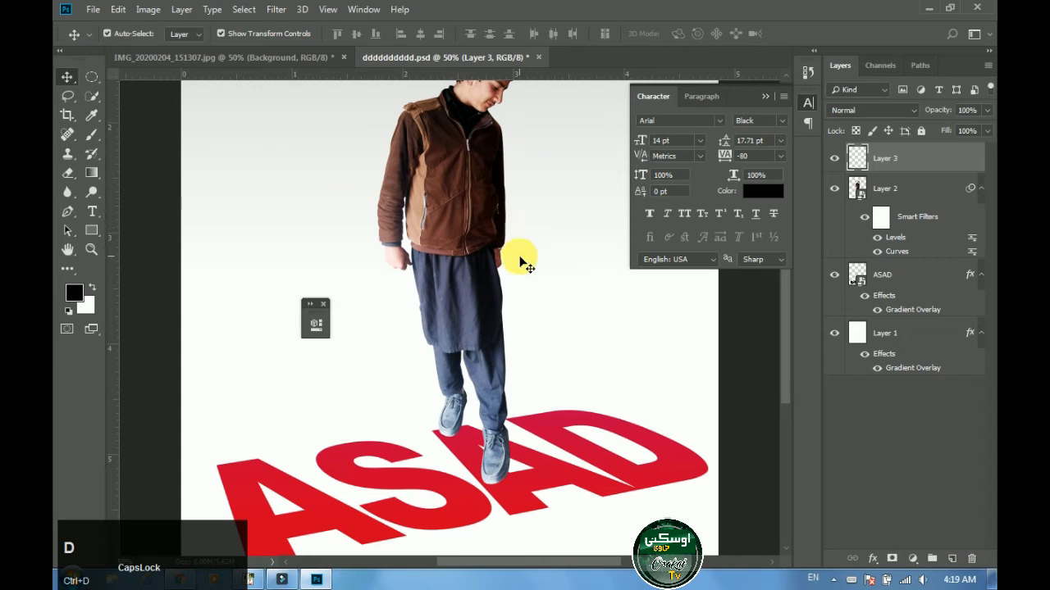
{"action": "left_click", "coordinate": [954, 560]}
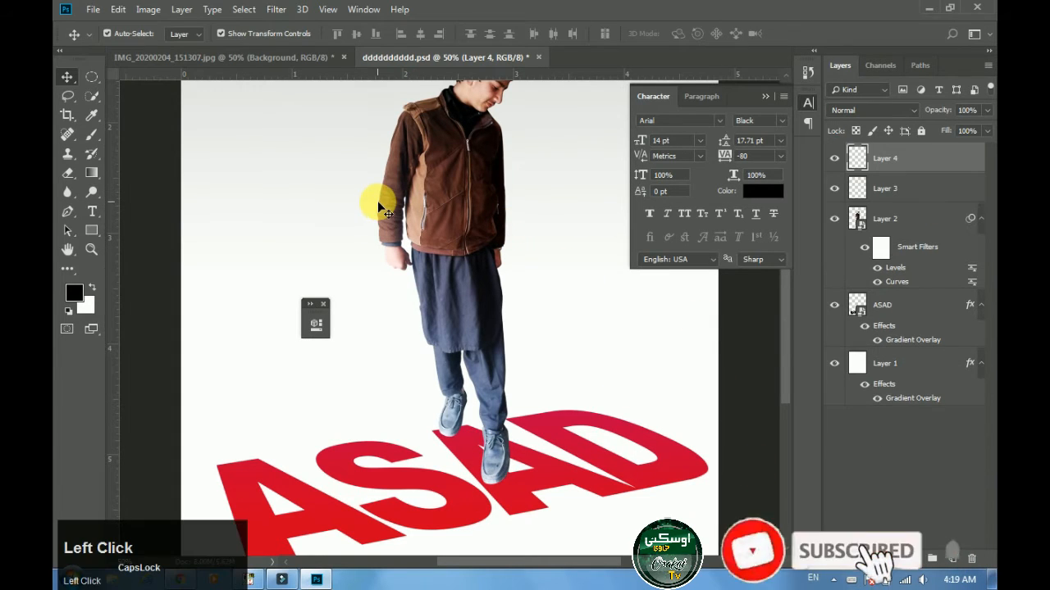
{"action": "key", "text": "ctrl+z"}
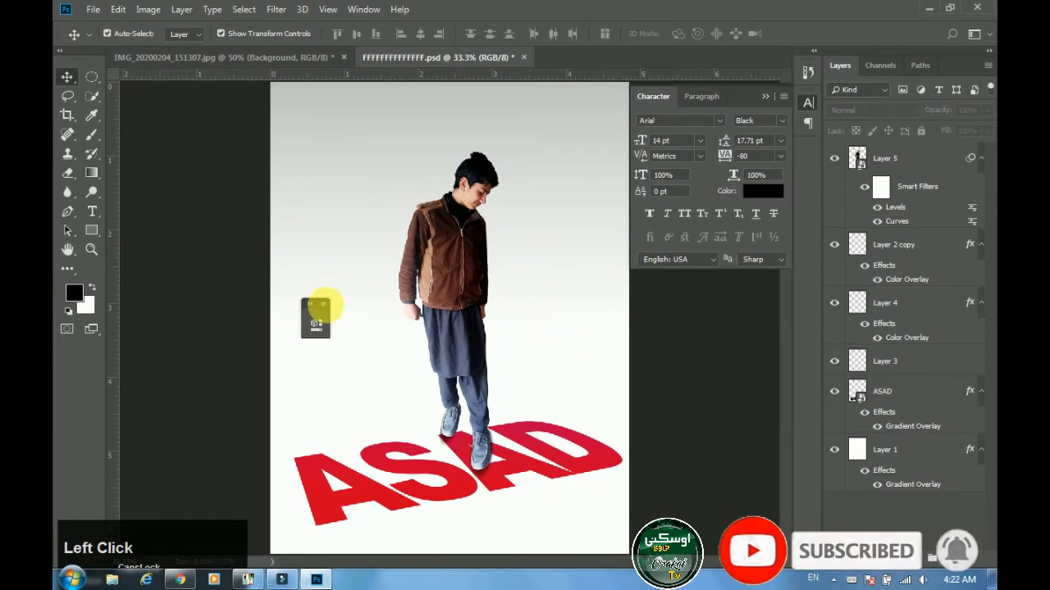
- Paint a soft black shadow patch around the lower legs on a new top layer using a 400 px brush
{"action": "left_click", "coordinate": [91, 134]}
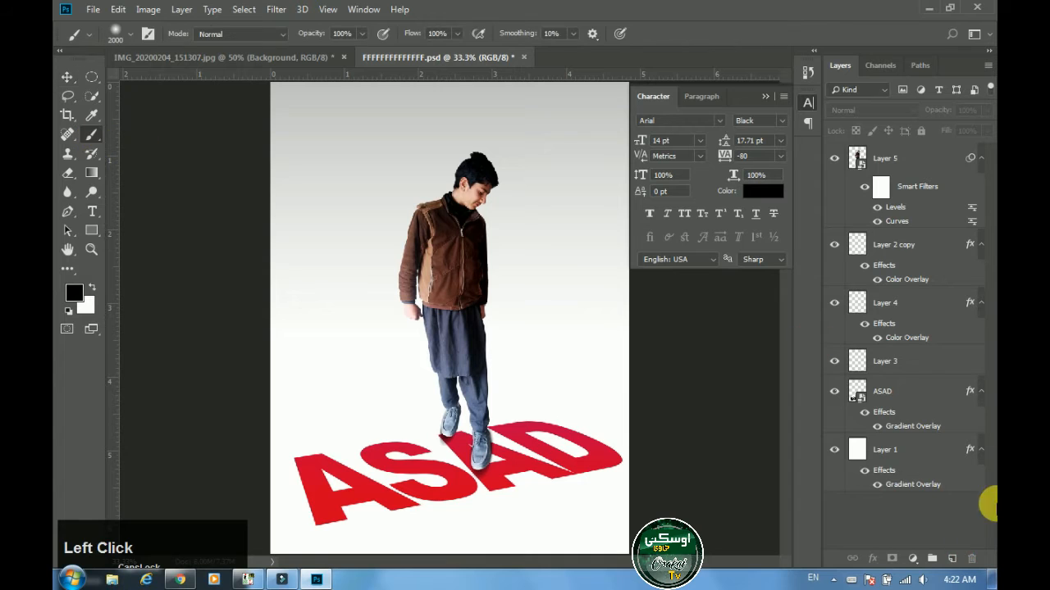
{"action": "left_click", "coordinate": [954, 558]}
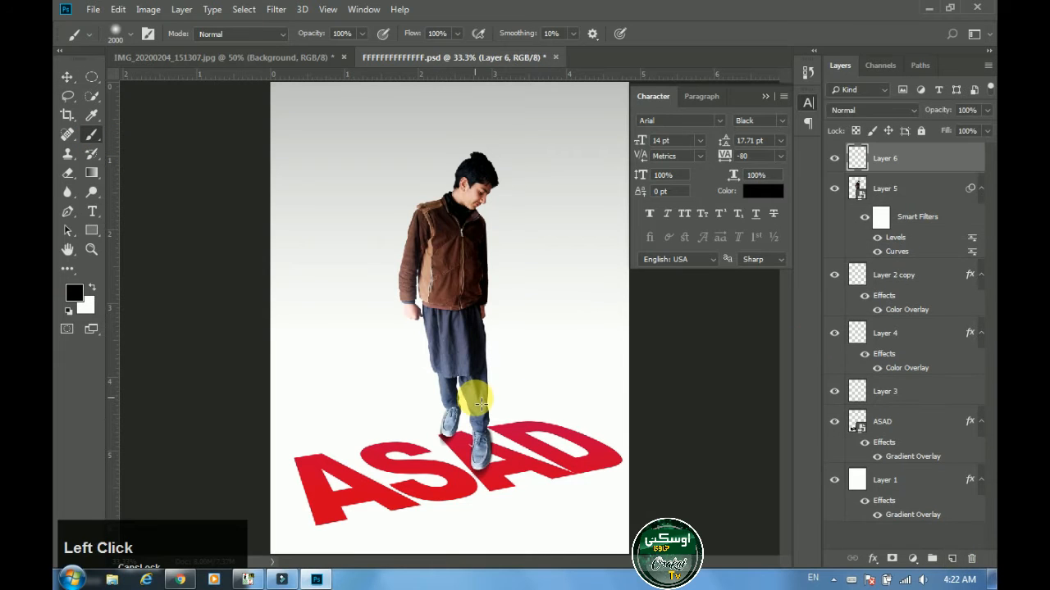
{"action": "key", "text": "bracketleft"}
{"action": "key", "text": "bracketleft"}
{"action": "key", "text": "bracketleft"}
{"action": "key", "text": "bracketleft"}
{"action": "key", "text": "bracketleft"}
{"action": "key", "text": "bracketleft"}
{"action": "key", "text": "bracketleft"}
{"action": "key", "text": "bracketleft"}
{"action": "key", "text": "bracketleft"}
{"action": "key", "text": "bracketleft"}
{"action": "key", "text": "bracketleft"}
{"action": "key", "text": "bracketleft"}
{"action": "key", "text": "bracketleft"}
{"action": "key", "text": "bracketleft"}
{"action": "key", "text": "bracketleft"}
{"action": "key", "text": "bracketleft"}
{"action": "key", "text": "bracketleft"}
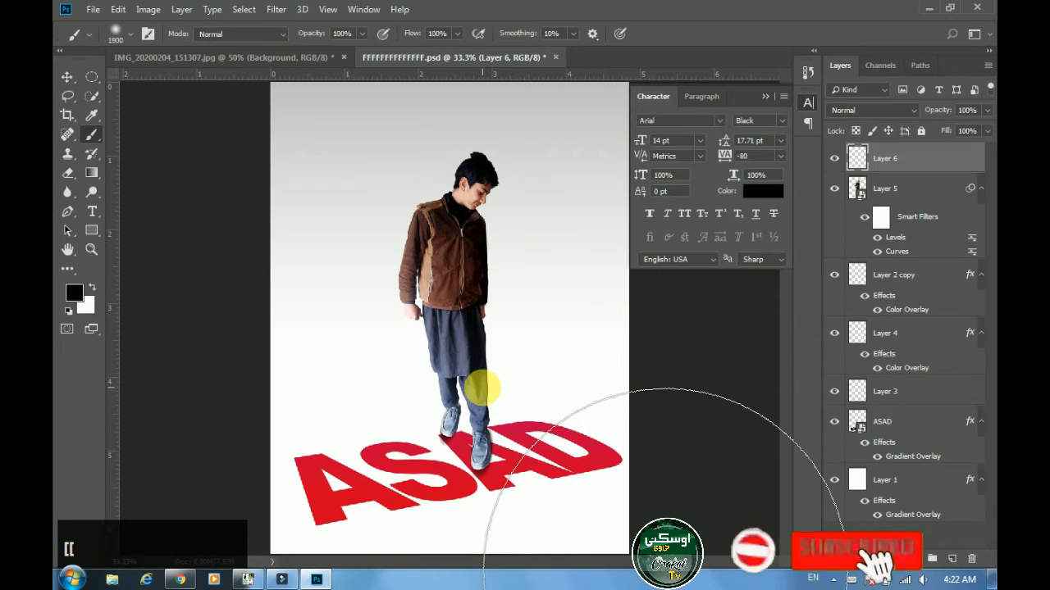
{"action": "key", "text": "bracketright"}
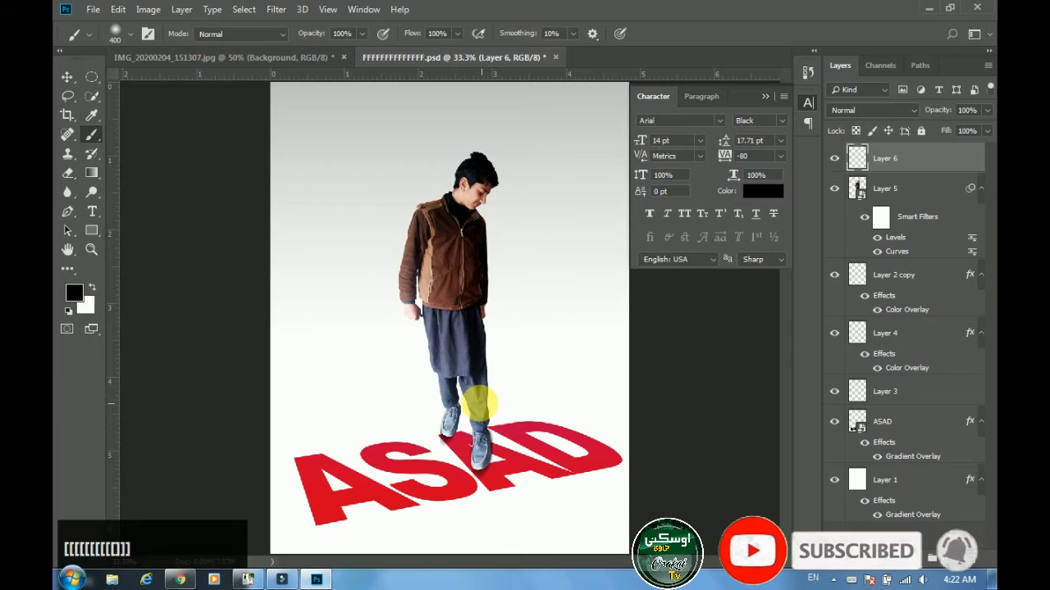
{"action": "mouse_move", "coordinate": [463, 410]}
{"action": "left_mouse_down"}
{"action": "mouse_move", "coordinate": [563, 402]}
{"action": "mouse_move", "coordinate": [499, 410]}
{"action": "left_mouse_up"}
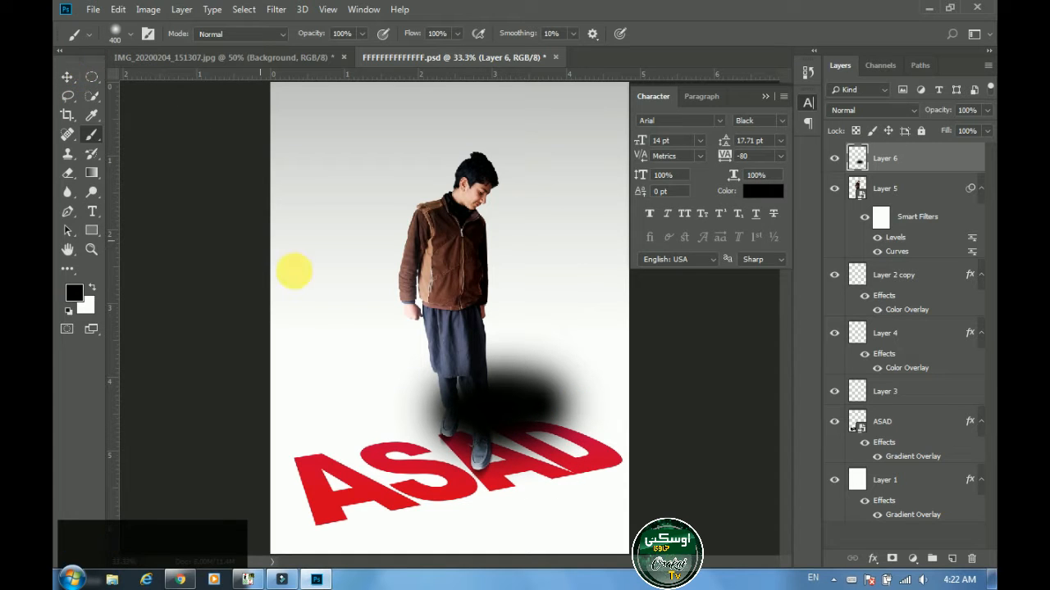
{"action": "key", "text": "bracketright"}
{"action": "key", "text": "bracketright"}
{"action": "key", "text": "bracketright"}
{"action": "key", "text": "bracketright"}
{"action": "key", "text": "bracketright"}
{"action": "key", "text": "bracketright"}
{"action": "key", "text": "bracketright"}
{"action": "key", "text": "bracketright"}
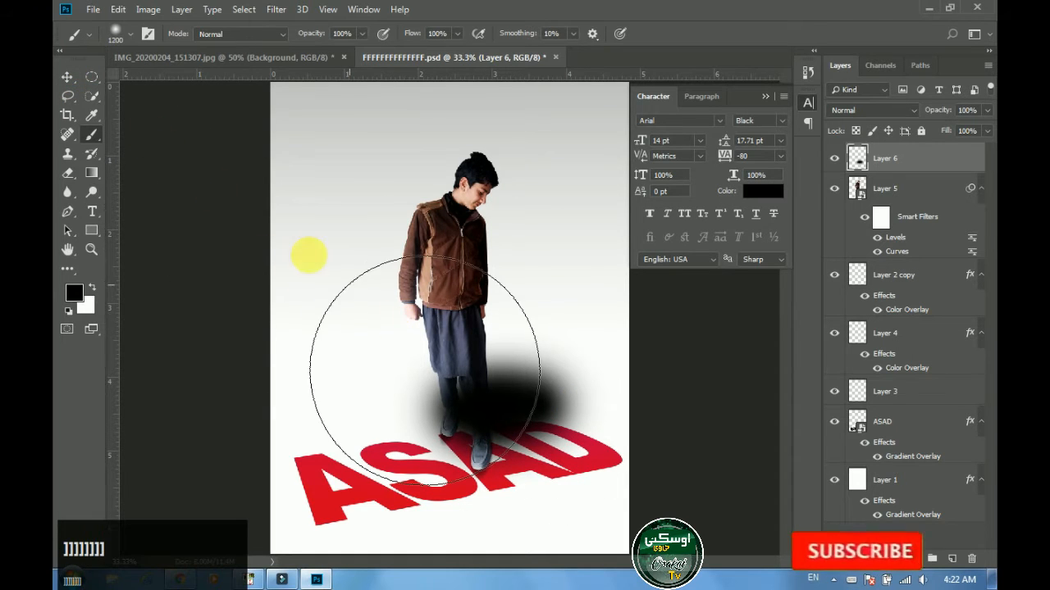
- Reduce the shadow layer's opacity to 41% and move it down the layer stack to just below Layer 2 copy
{"action": "left_click", "coordinate": [67, 76]}
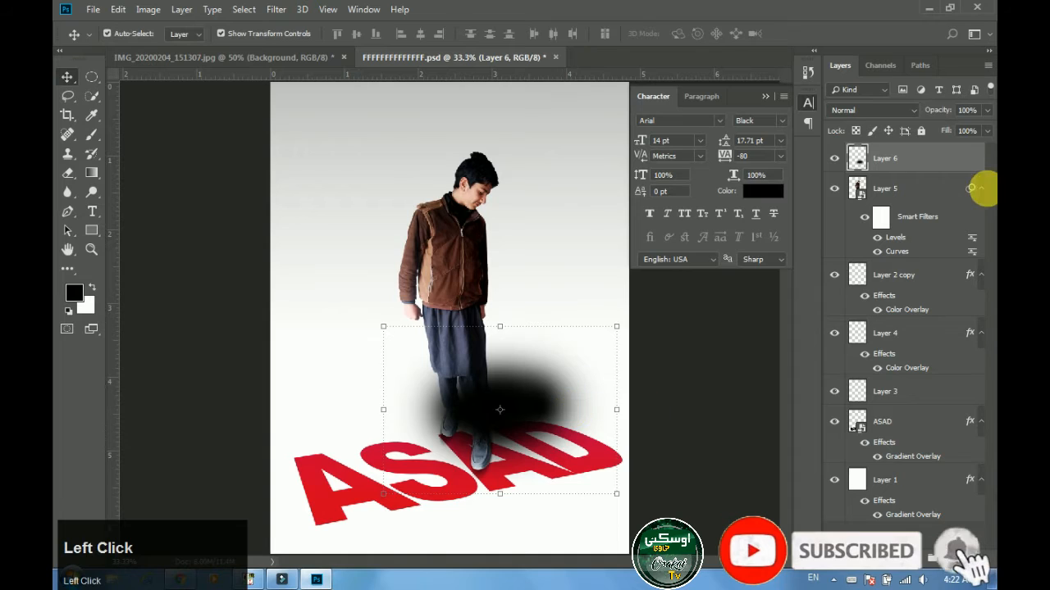
{"action": "left_click_drag", "start_coordinate": [978, 127], "coordinate": [953, 133]}
{"action": "key", "text": "ctrl+bracketleft"}
{"action": "key", "text": "ctrl+bracketleft"}
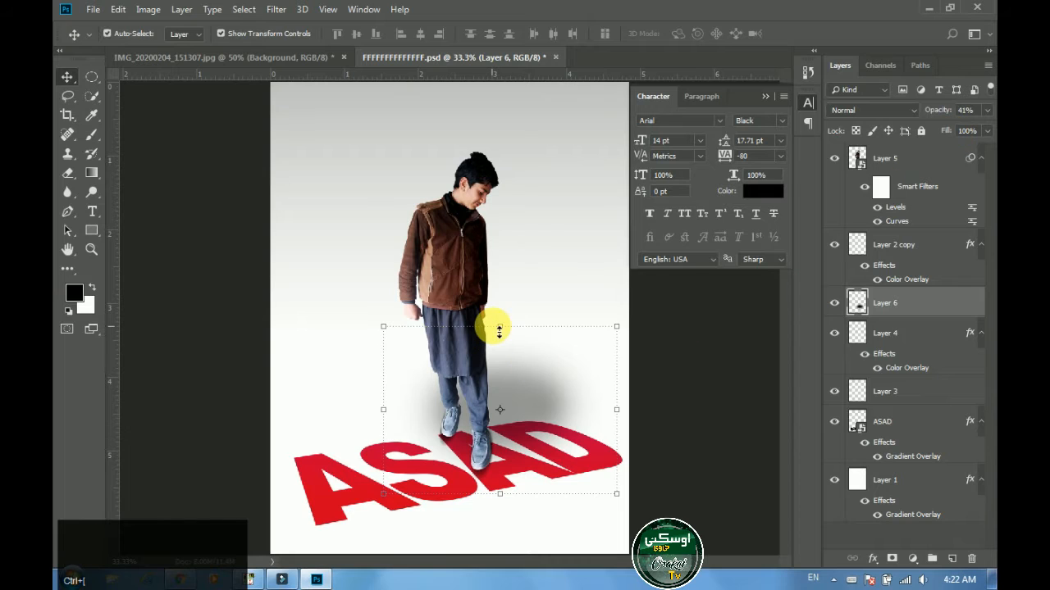
- Squash the shadow to about 56% height and skew it vertically to about -17° to follow the text's perspective
{"action": "left_click_drag", "start_coordinate": [499, 328], "coordinate": [503, 403]}
{"action": "left_click_drag", "start_coordinate": [617, 447], "coordinate": [618, 403]}
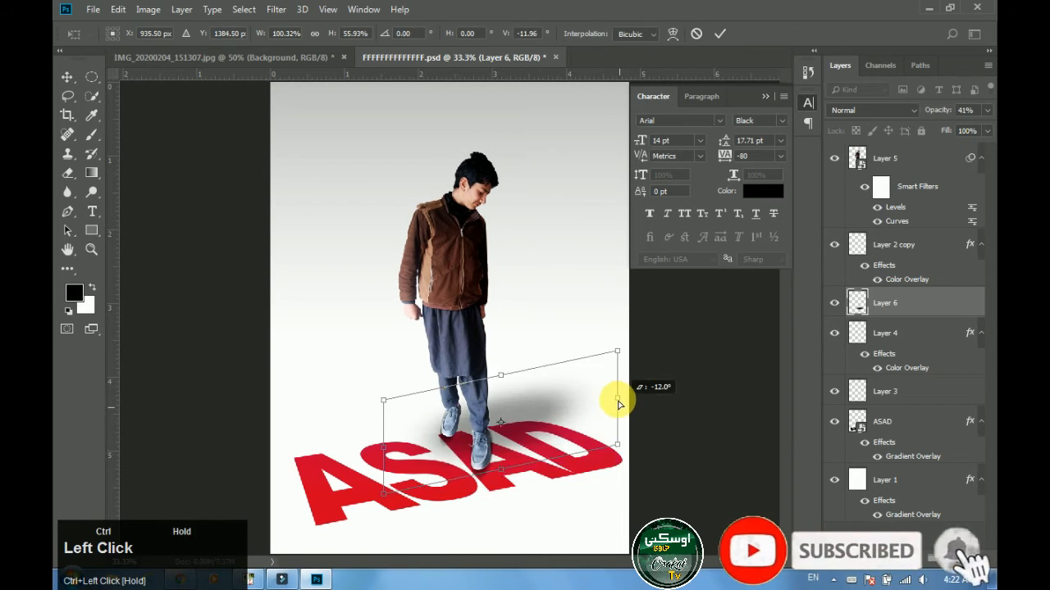
{"action": "left_click_drag", "start_coordinate": [393, 408], "coordinate": [397, 422]}
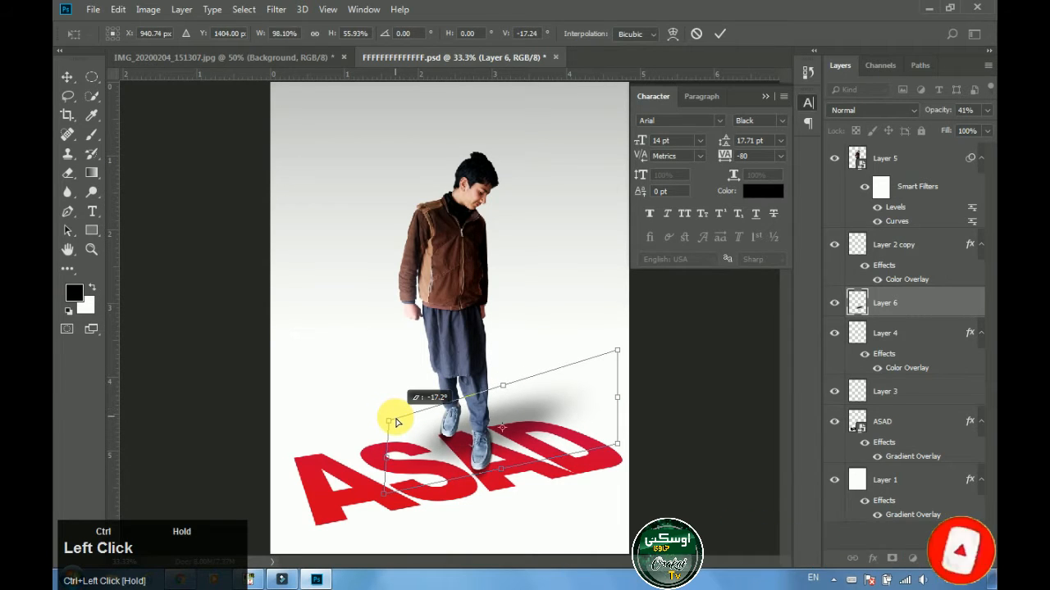
{"action": "key", "text": "Return"}
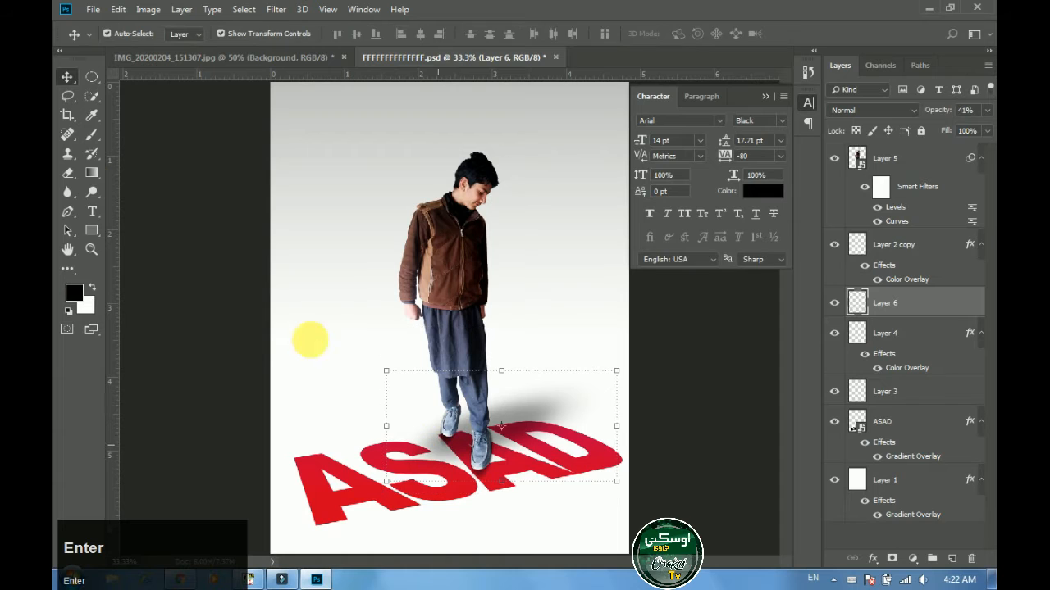
- Erase the excess shadow around the letters and along its upper edge with a soft 200 px eraser
{"action": "left_click", "coordinate": [75, 173]}
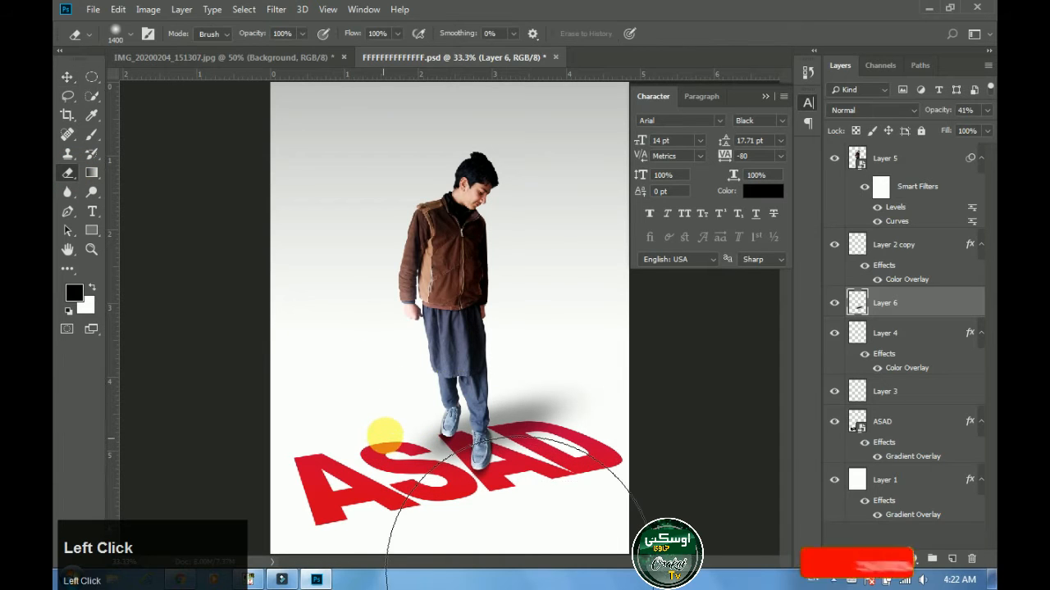
{"action": "key", "text": "bracketleft"}
{"action": "key", "text": "bracketleft"}
{"action": "key", "text": "bracketleft"}
{"action": "key", "text": "bracketleft"}
{"action": "key", "text": "bracketleft"}
{"action": "key", "text": "bracketleft"}
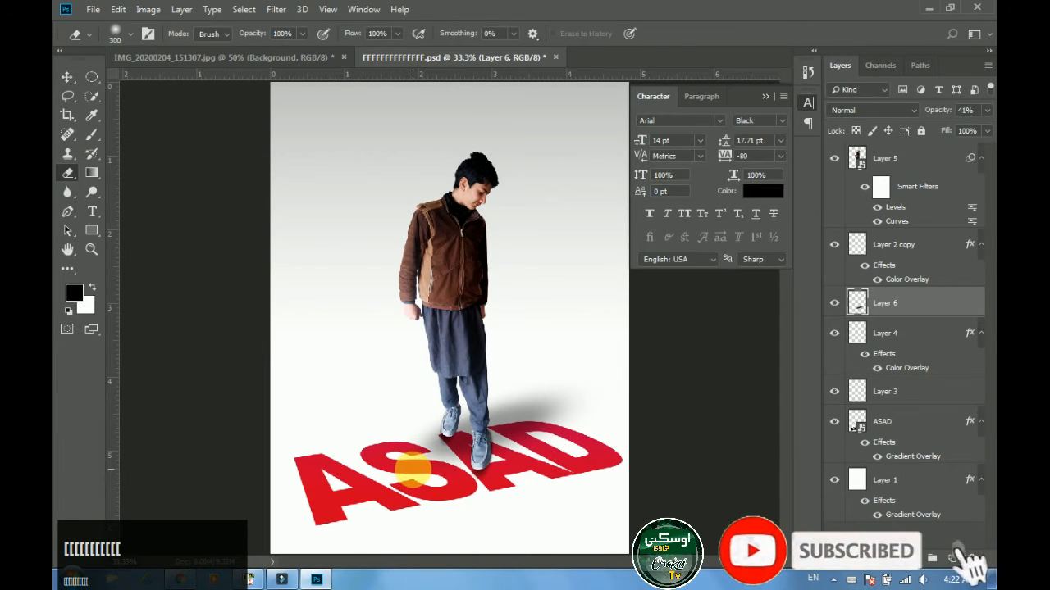
{"action": "left_click_drag", "start_coordinate": [437, 479], "coordinate": [463, 494]}
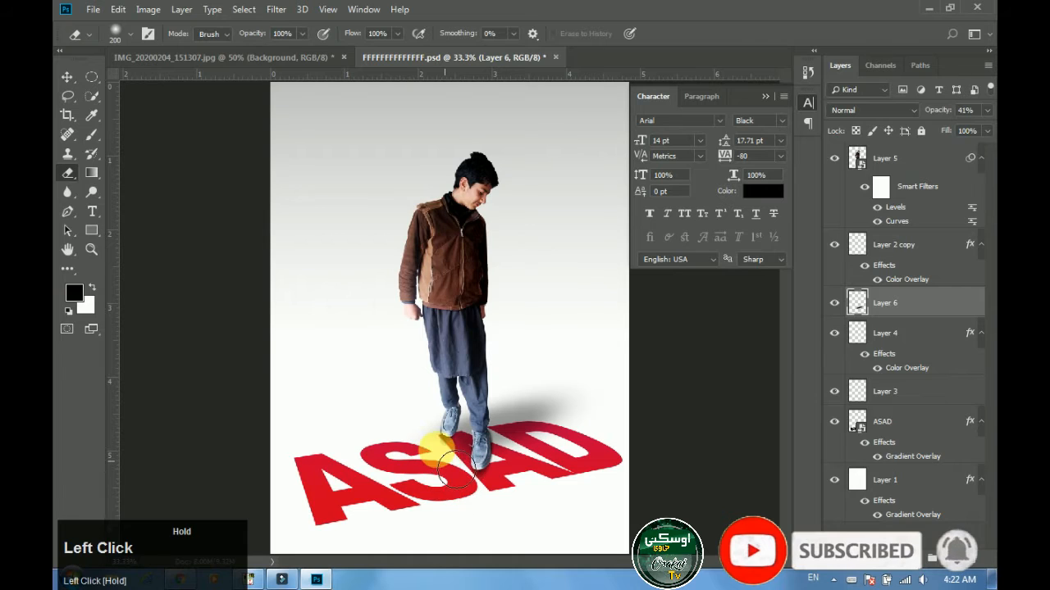
{"action": "mouse_move", "coordinate": [580, 495]}
{"action": "left_mouse_down"}
{"action": "mouse_move", "coordinate": [628, 428]}
{"action": "mouse_move", "coordinate": [603, 400]}
{"action": "mouse_move", "coordinate": [522, 391]}
{"action": "left_mouse_up"}
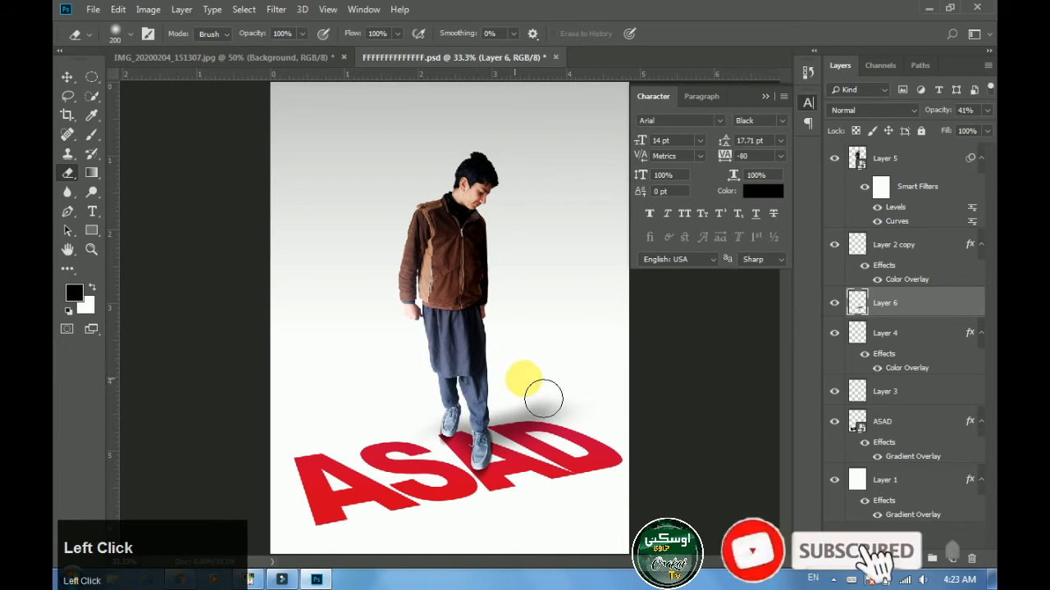
{"action": "left_click", "coordinate": [557, 409]}
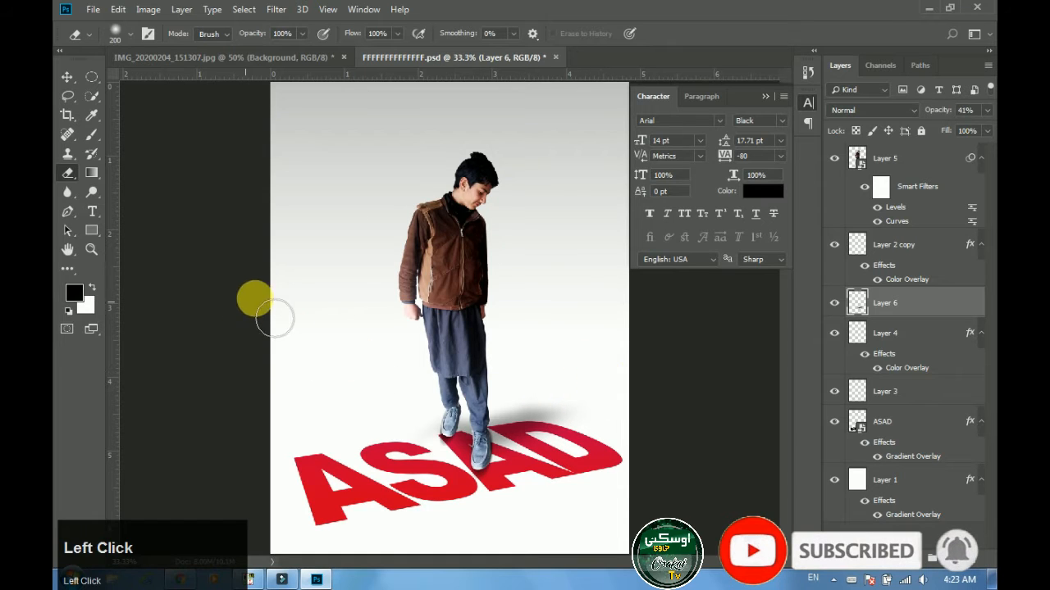
{"action": "key", "text": "bracketright"}
{"action": "key", "text": "bracketright"}
{"action": "key", "text": "bracketright"}
{"action": "key", "text": "bracketright"}
{"action": "key", "text": "bracketright"}
{"action": "key", "text": "bracketright"}
{"action": "key", "text": "bracketright"}
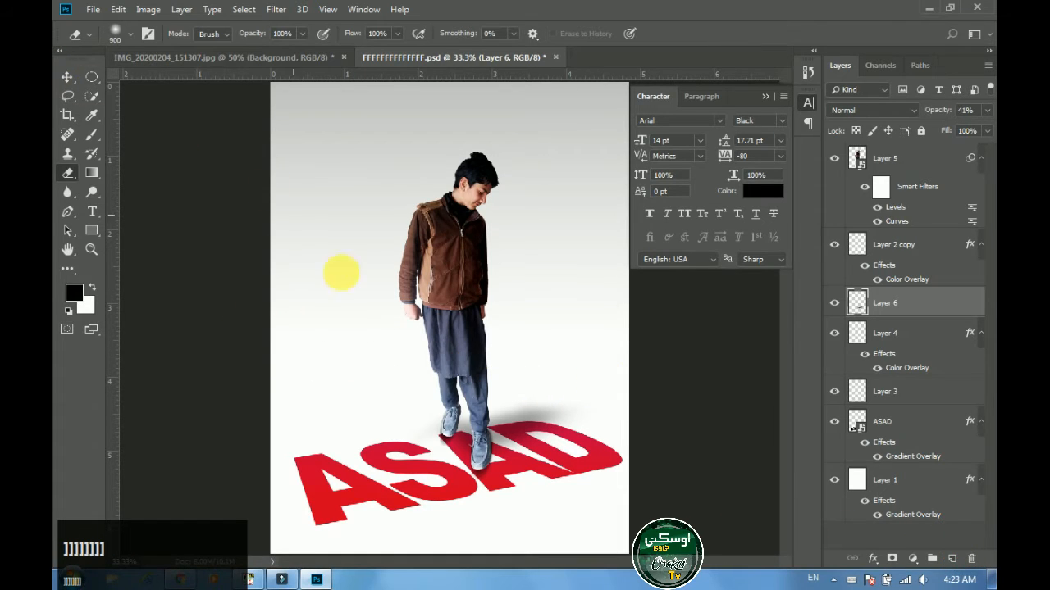
{"action": "left_click", "coordinate": [66, 79]}
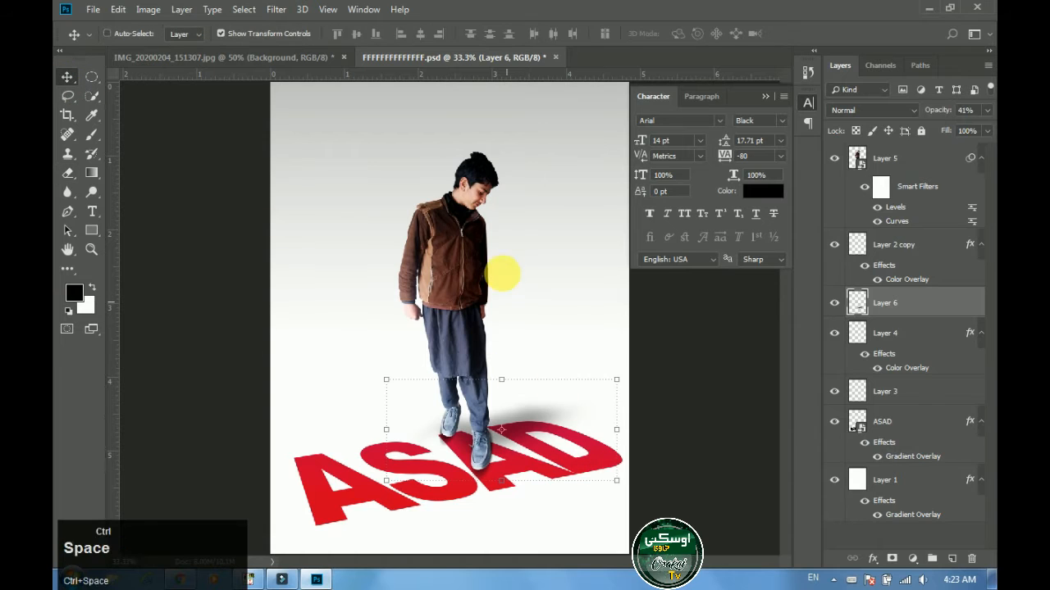
- Draw a black rectangular band about 1436 px by 240 px across the page at the figure's torso
{"action": "left_click", "coordinate": [518, 288], "text": "ctrl+alt"}
{"action": "left_click", "coordinate": [513, 401], "text": "ctrl"}
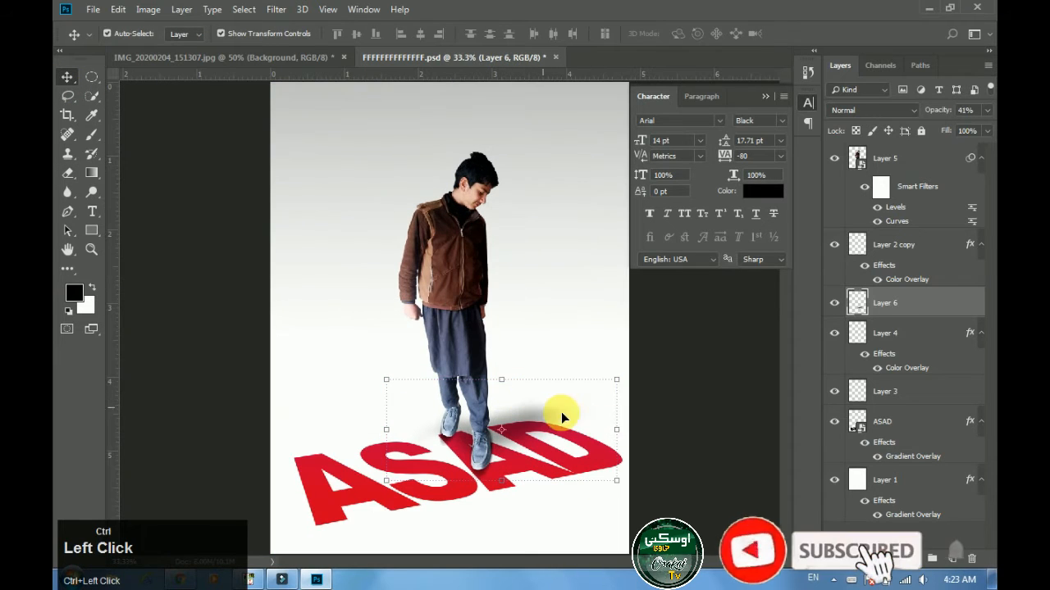
{"action": "left_click", "coordinate": [681, 376]}
{"action": "left_click", "coordinate": [518, 333], "text": "alt"}
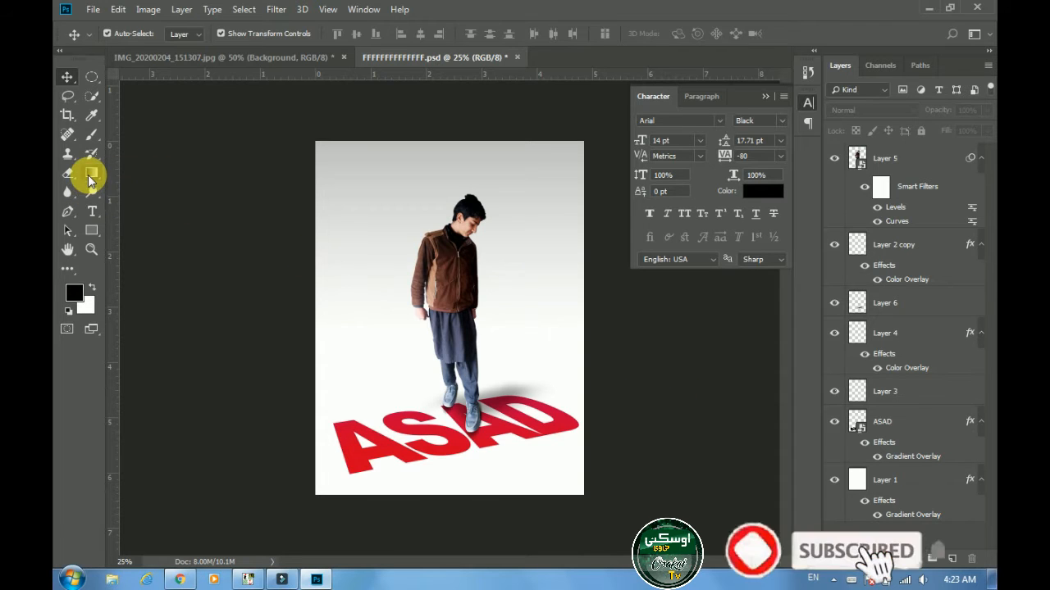
{"action": "left_click", "coordinate": [91, 230]}
{"action": "left_click_drag", "start_coordinate": [317, 268], "coordinate": [582, 312]}
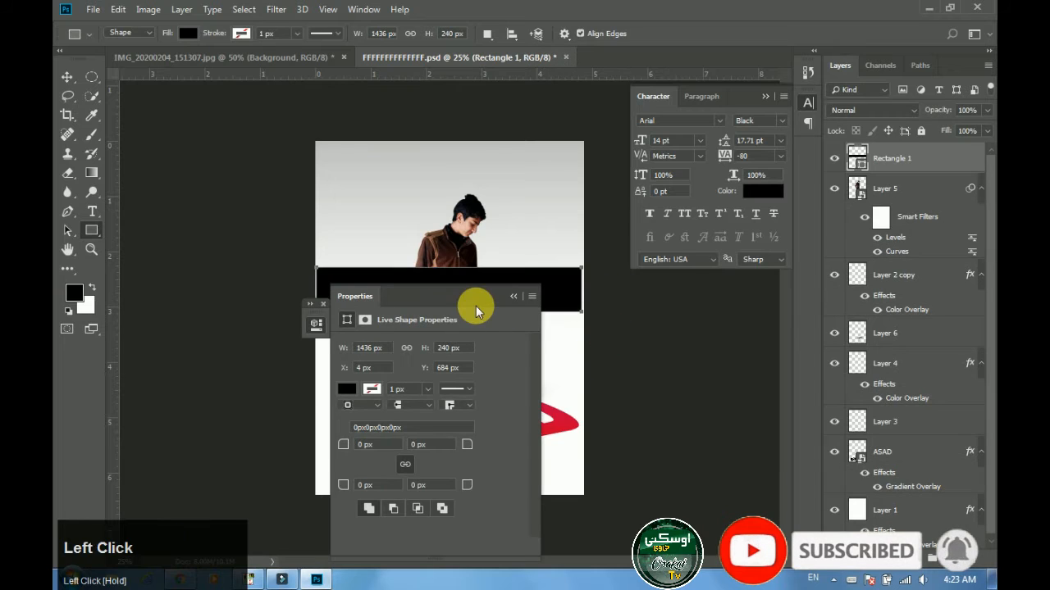
{"action": "left_click", "coordinate": [512, 297]}
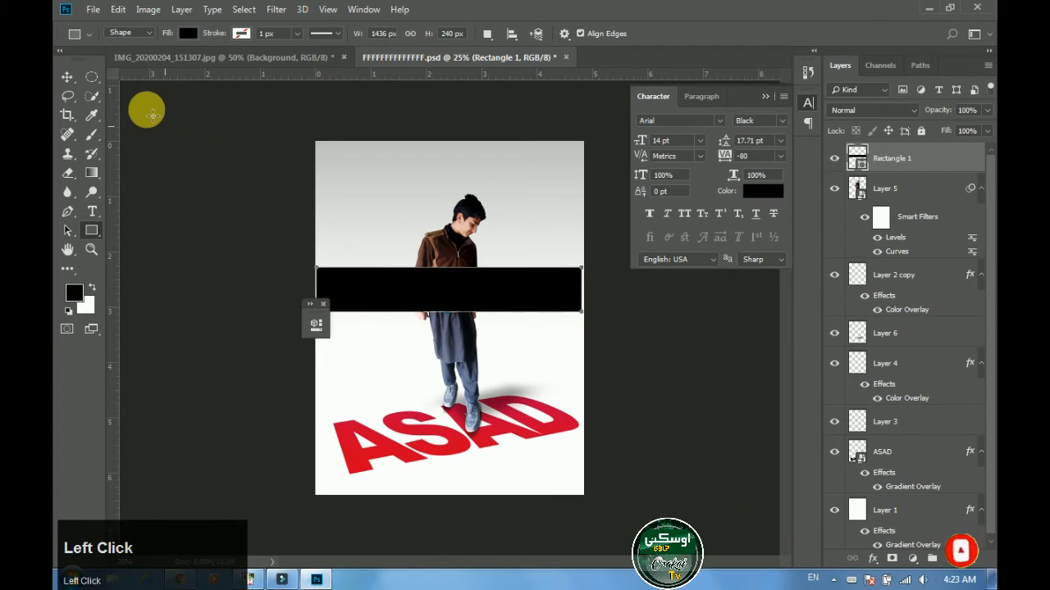
- Add a linear red-to-pink Gradient Overlay at 82% opacity and 117% scale to the rectangular band
{"action": "left_click", "coordinate": [68, 76]}
{"action": "left_click", "coordinate": [874, 562]}
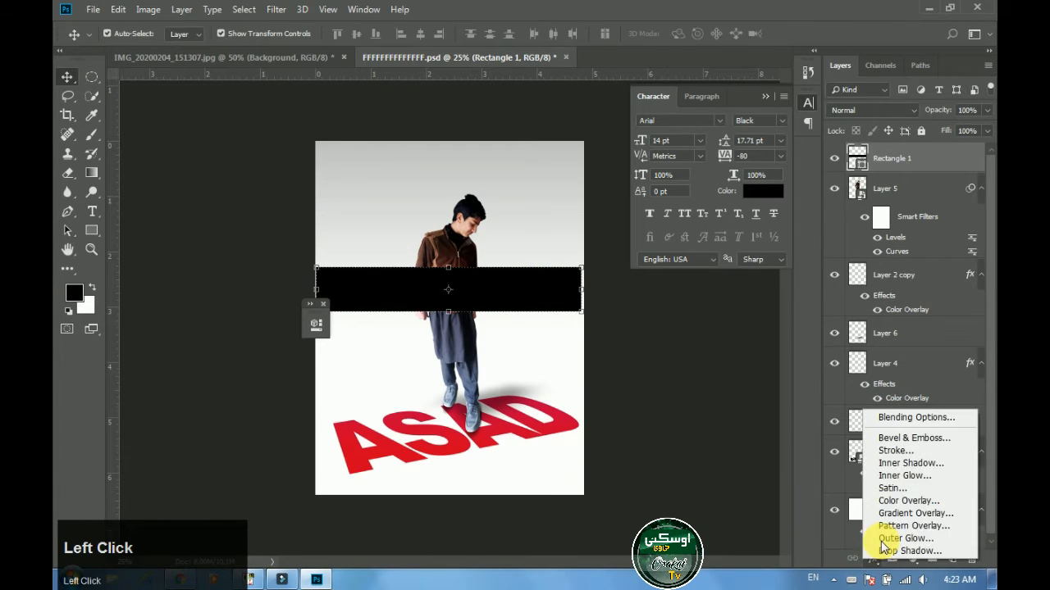
{"action": "left_click", "coordinate": [906, 514]}
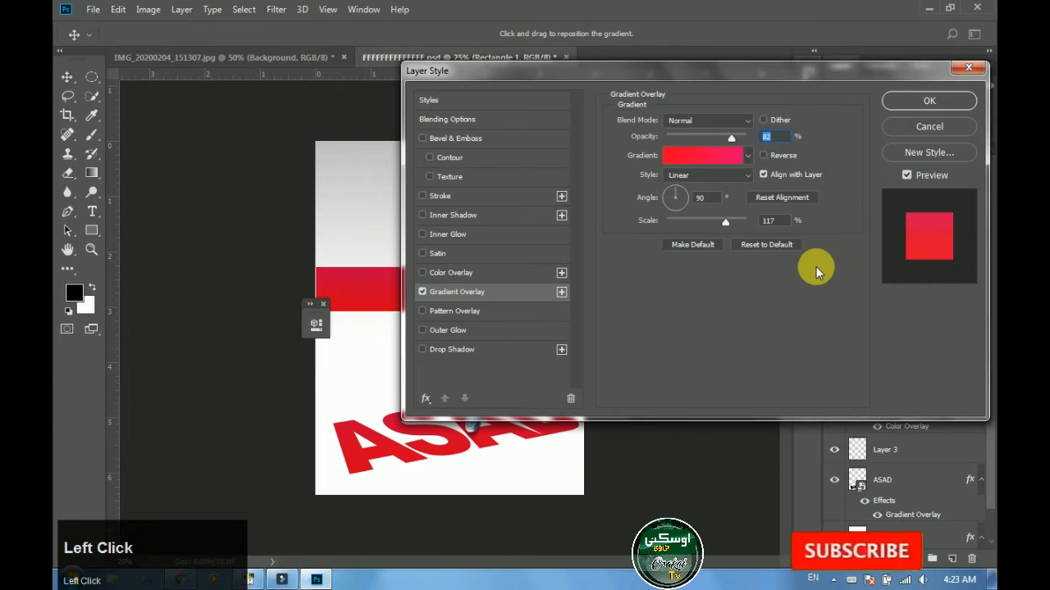
{"action": "left_click_drag", "start_coordinate": [749, 74], "coordinate": [600, 300]}
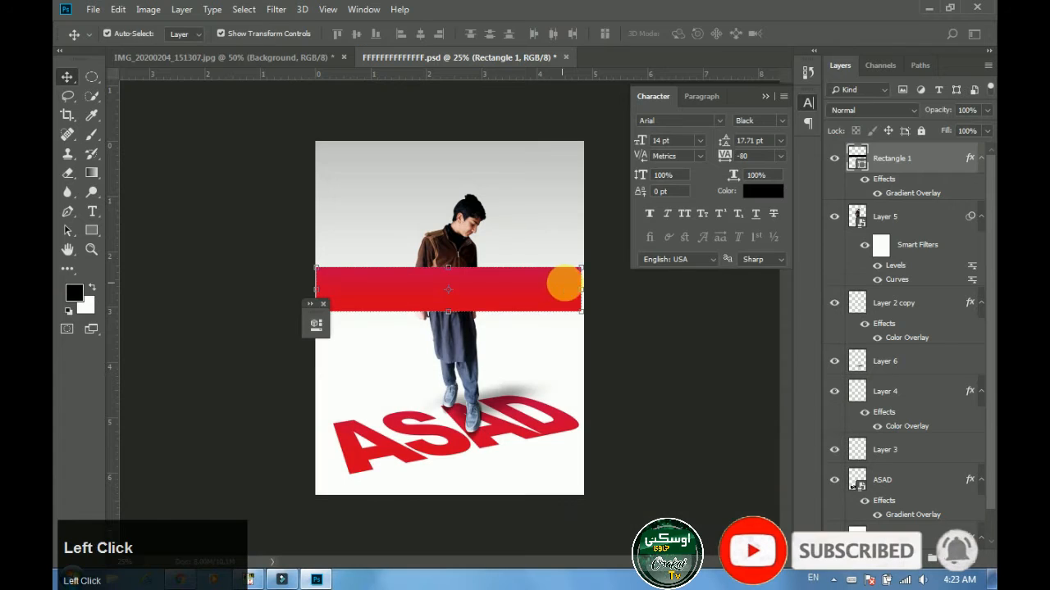
- Set the band's Gradient Overlay angle to 14° so the colours run along its length
{"action": "left_click", "coordinate": [872, 559]}
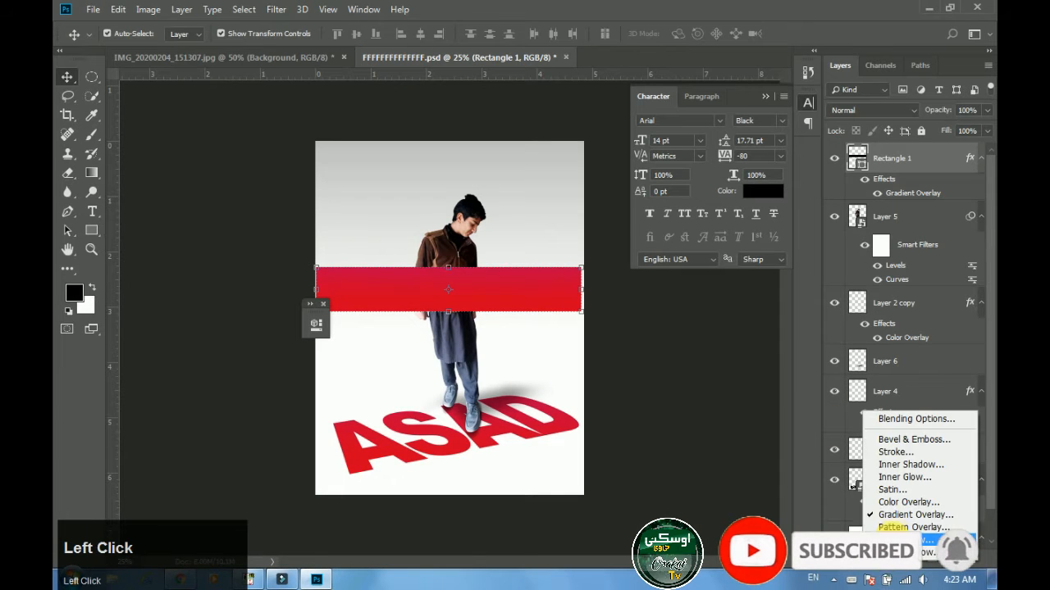
{"action": "left_click", "coordinate": [902, 513]}
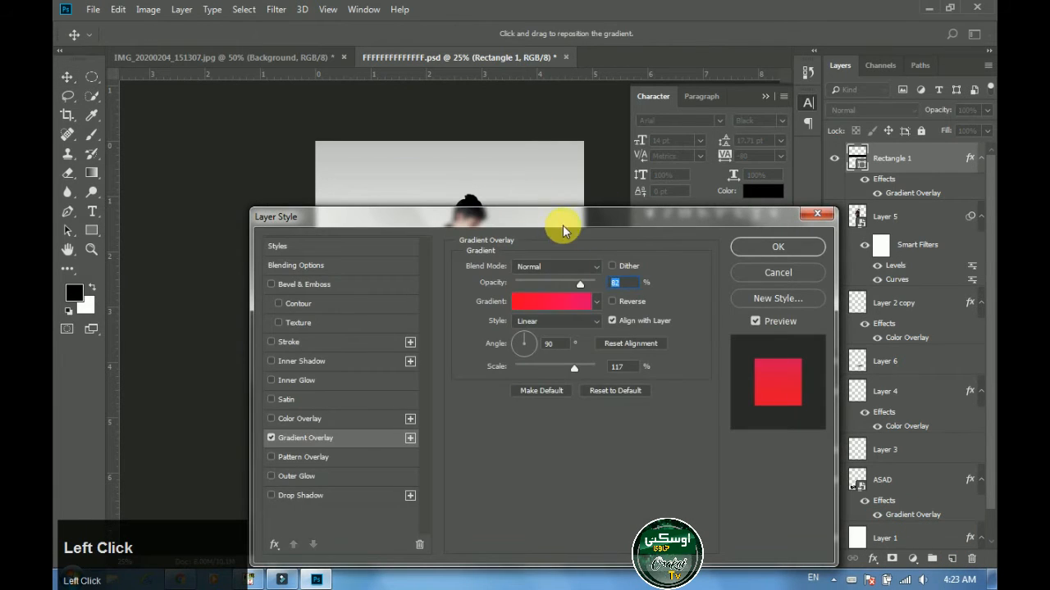
{"action": "left_click_drag", "start_coordinate": [564, 220], "coordinate": [809, 102]}
{"action": "left_click_drag", "start_coordinate": [783, 223], "coordinate": [781, 224]}
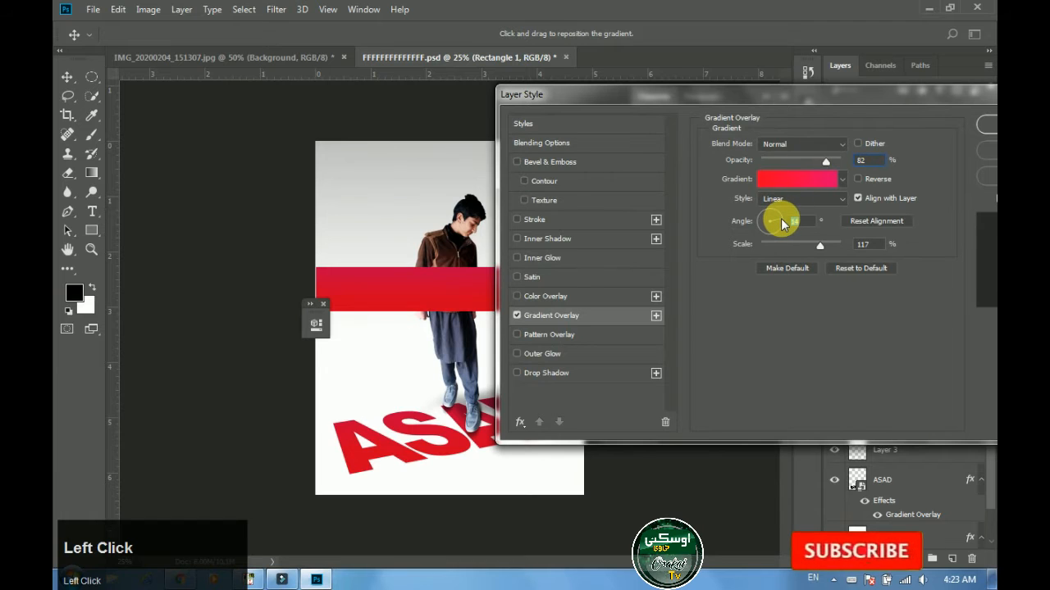
{"action": "left_click", "coordinate": [985, 124]}
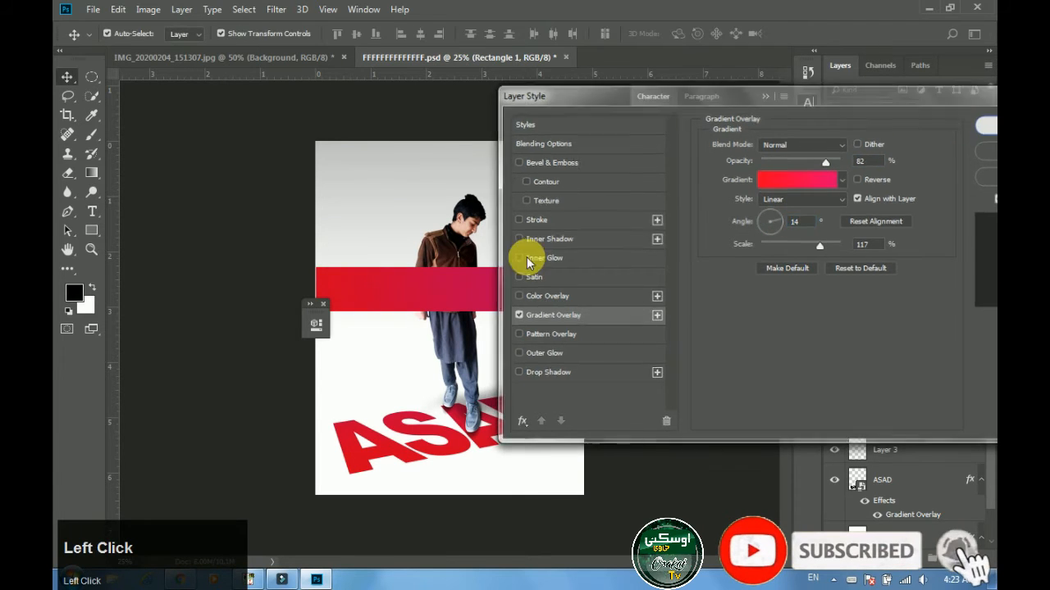
- Rotate and enlarge the band into a rising diagonal spanning the page, and move it just below Layer 5
{"action": "left_click_drag", "start_coordinate": [598, 271], "coordinate": [565, 213]}
{"action": "key", "text": "Return"}
{"action": "key", "text": "ctrl+bracketleft"}
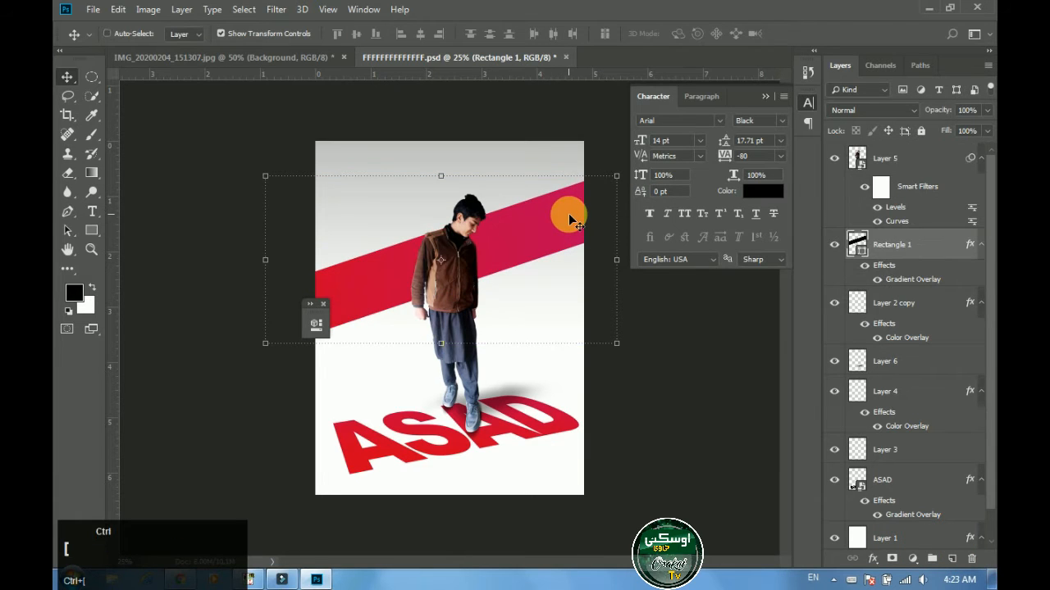
- Rotate the diagonal band slightly steeper, keeping it across the full page width
{"action": "key", "text": "Tab"}
{"action": "key", "text": "Caps_Lock"}
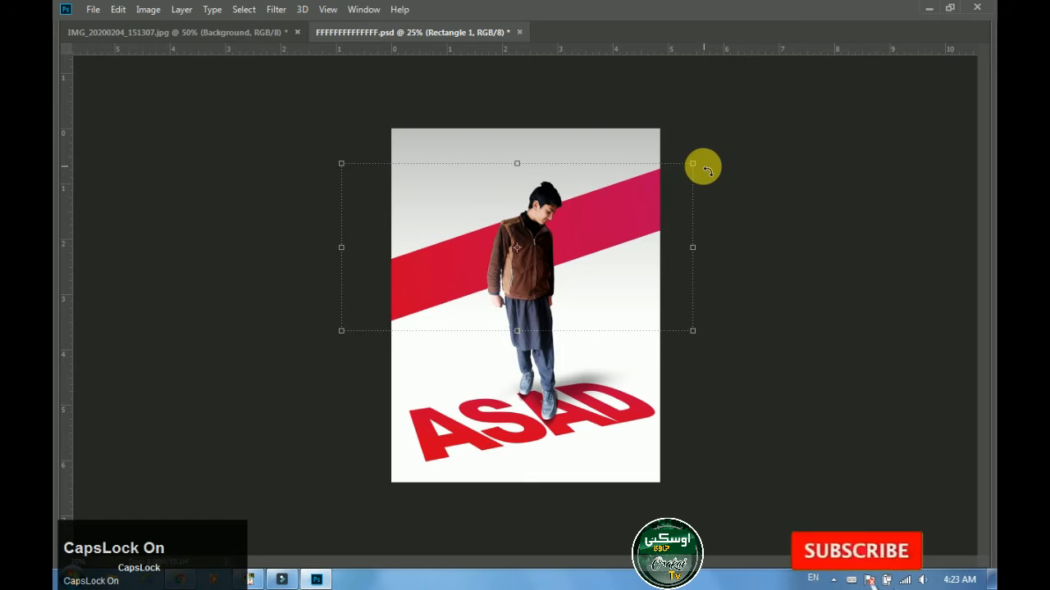
{"action": "left_click_drag", "start_coordinate": [699, 163], "coordinate": [695, 141]}
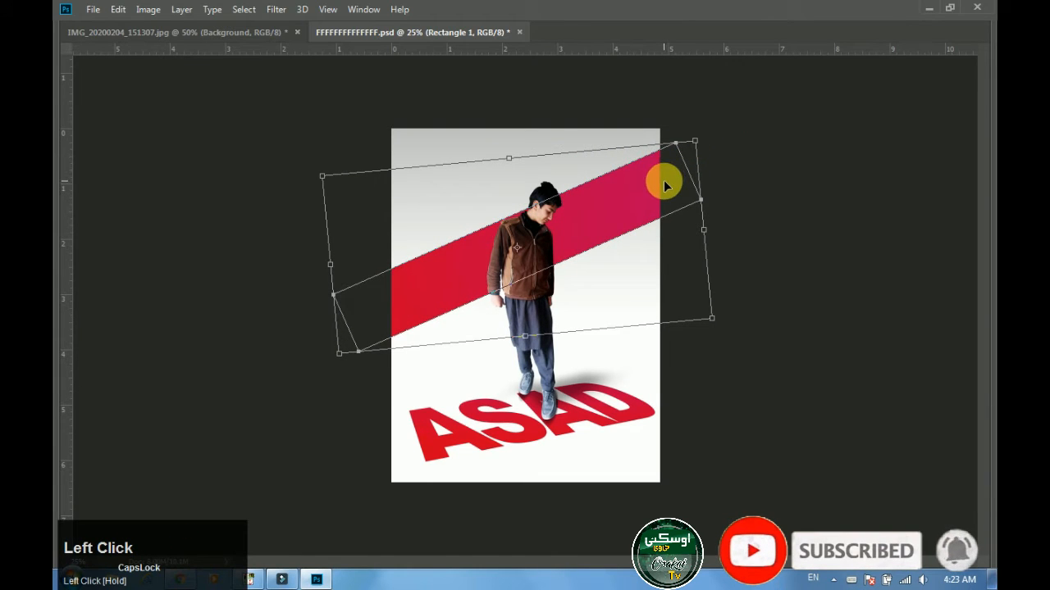
{"action": "key", "text": "Return"}
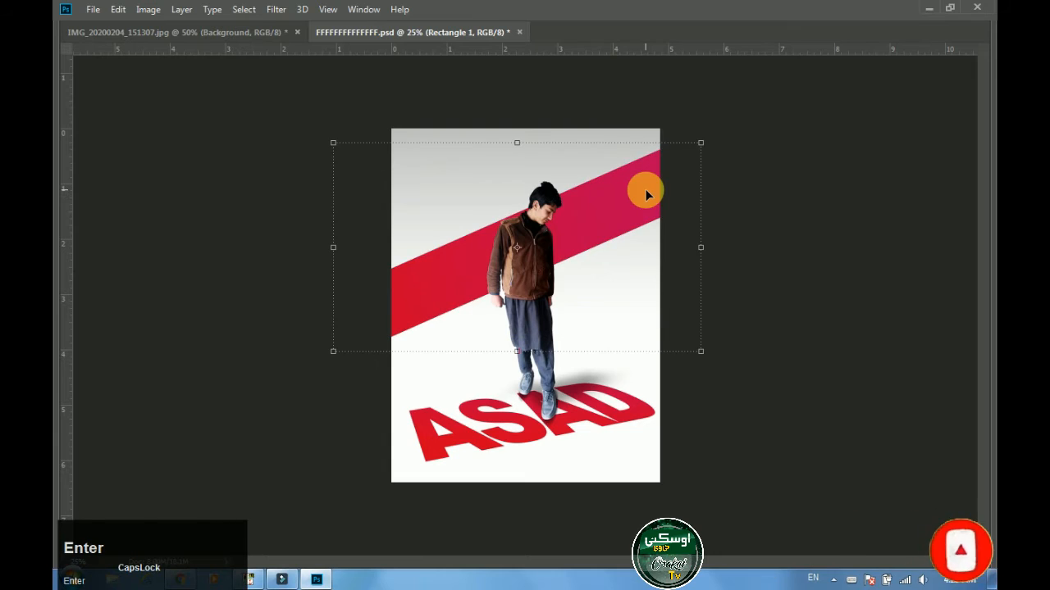
- Duplicate the diagonal band, shrink the copy and place it parallel beneath the band's right-hand part
{"action": "left_click_drag", "start_coordinate": [645, 190], "coordinate": [711, 247]}
{"action": "left_click_drag", "start_coordinate": [766, 200], "coordinate": [676, 237]}
{"action": "key", "text": "Return"}
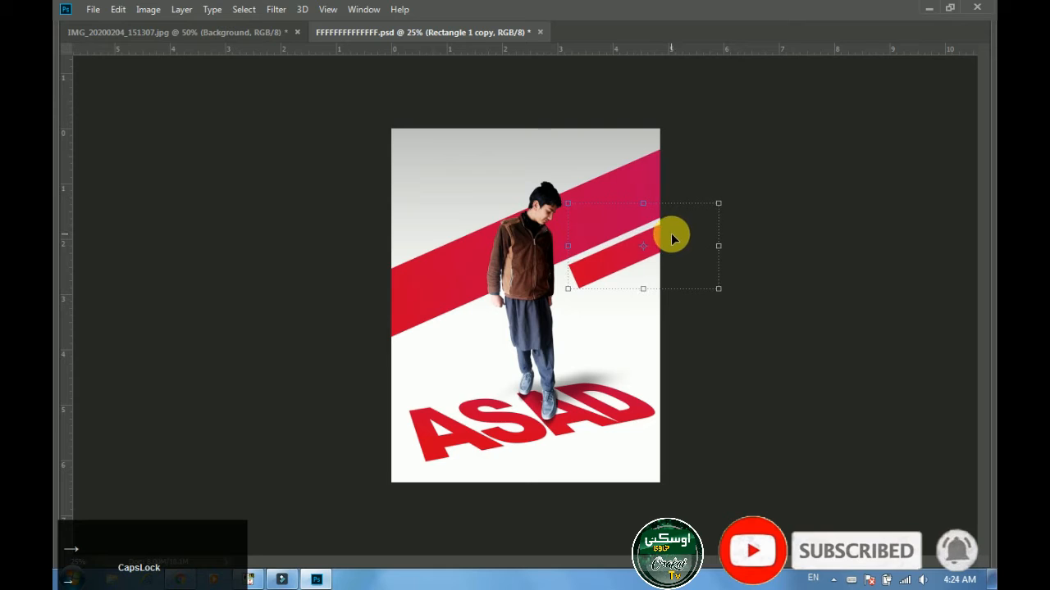
- Duplicate the small strip and place the copy just above the main band at the page's left edge
{"action": "left_click_drag", "start_coordinate": [656, 237], "coordinate": [392, 249]}
{"action": "key", "text": "Up"}
{"action": "key", "text": "Up"}
{"action": "key", "text": "Up"}
{"action": "key", "text": "Up"}
{"action": "key", "text": "Up"}
{"action": "key", "text": "Up"}
{"action": "key", "text": "Up"}
{"action": "key", "text": "Up"}
{"action": "key", "text": "Up"}
{"action": "key", "text": "Up"}
{"action": "key", "text": "Up"}
{"action": "key", "text": "Up"}
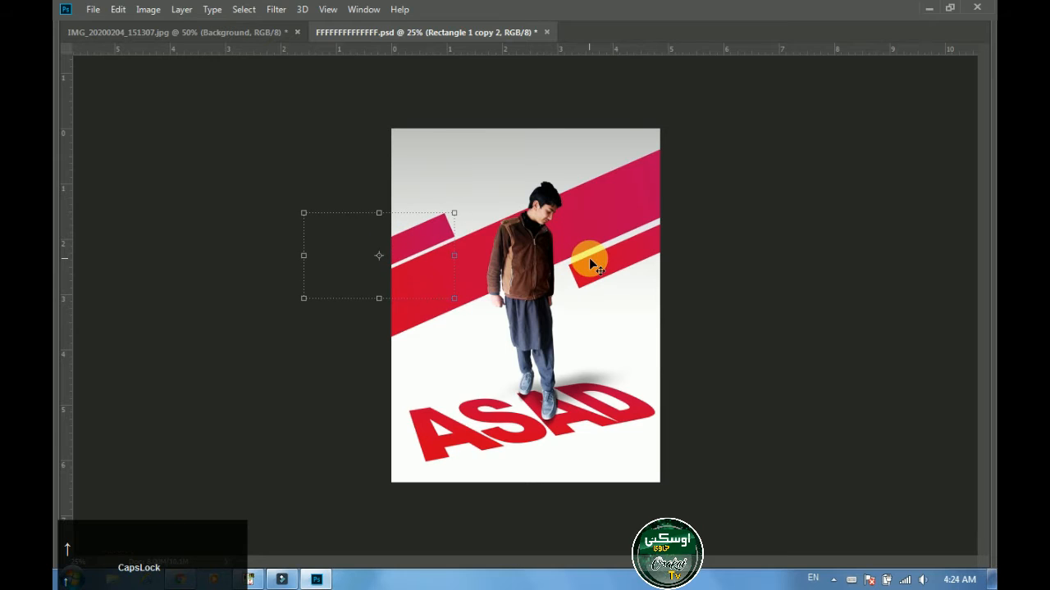
{"action": "left_click", "coordinate": [722, 241]}
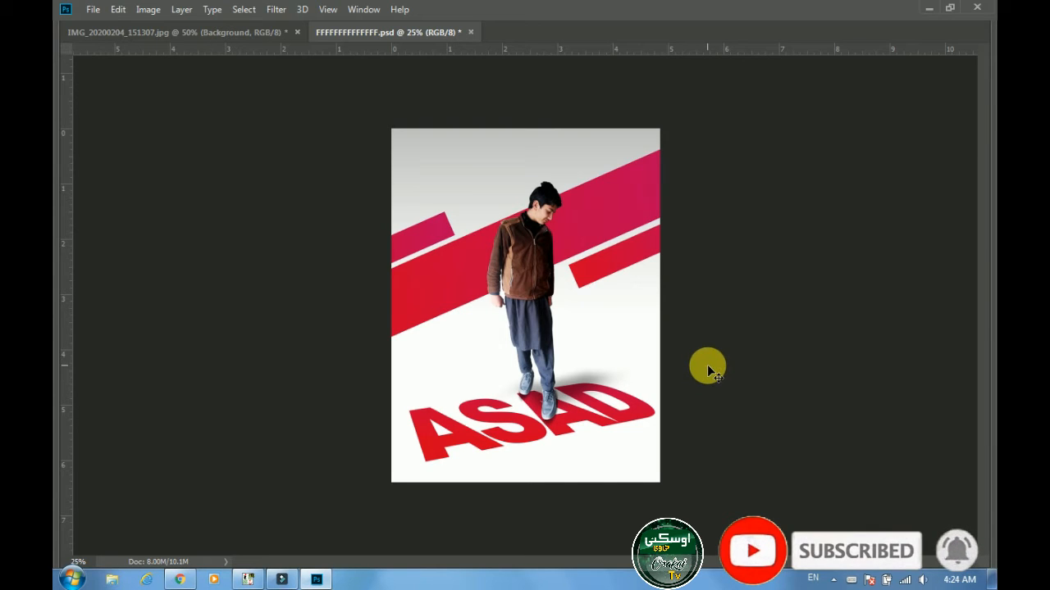
- Add a Levels adjustment layer directly above the Layer 1 background
{"action": "key", "text": "Tab"}
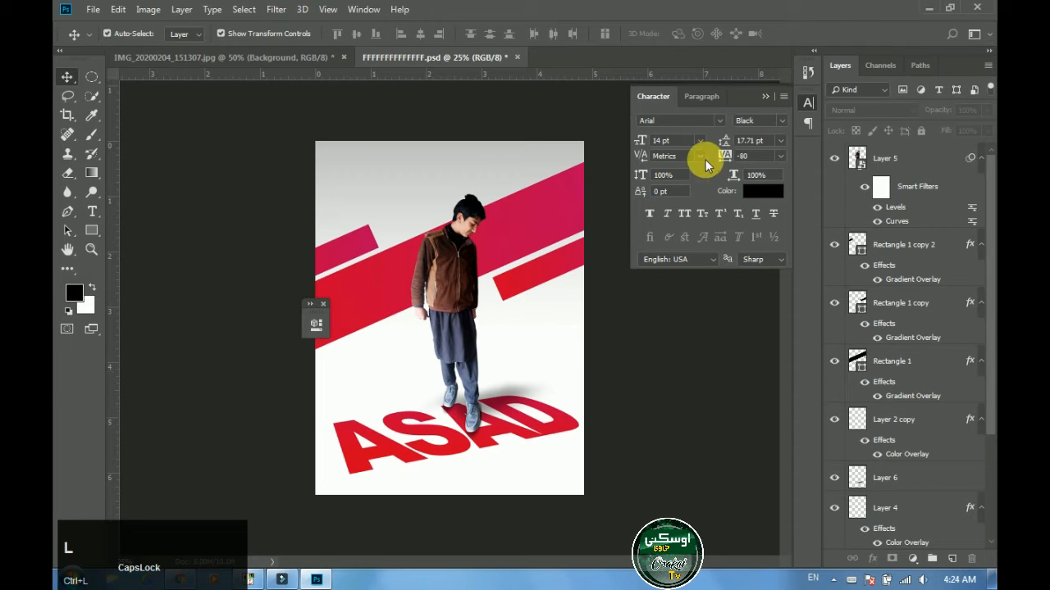
{"action": "key", "text": "ctrl"}
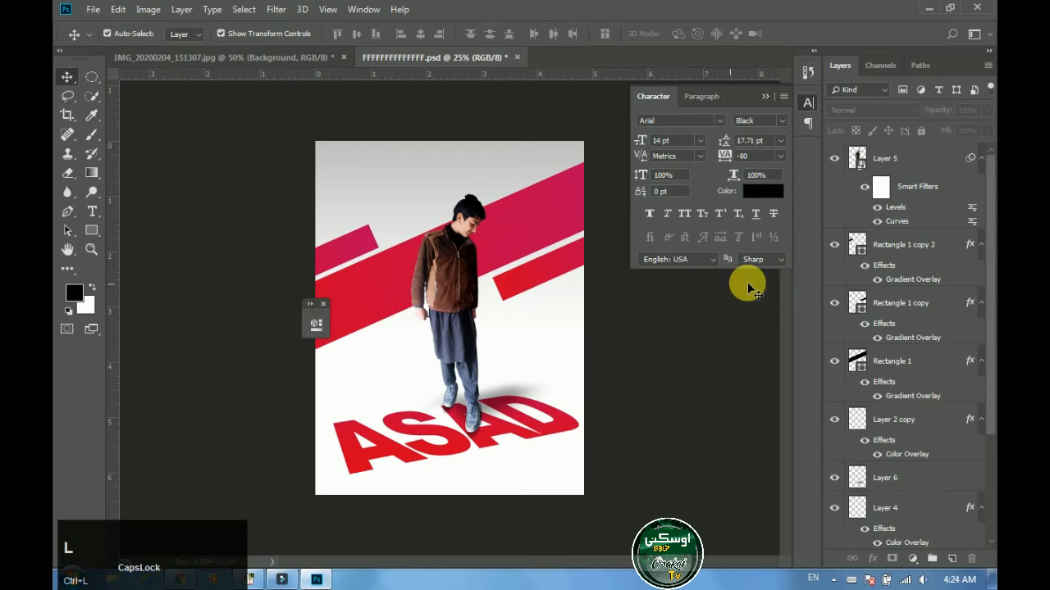
{"action": "left_click", "coordinate": [549, 381]}
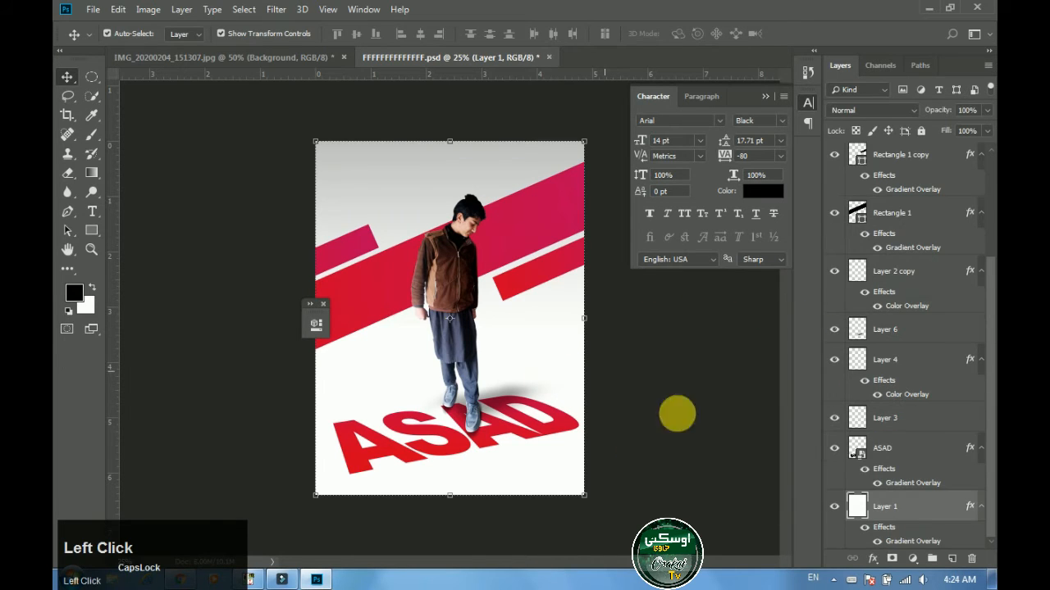
{"action": "left_click", "coordinate": [912, 558]}
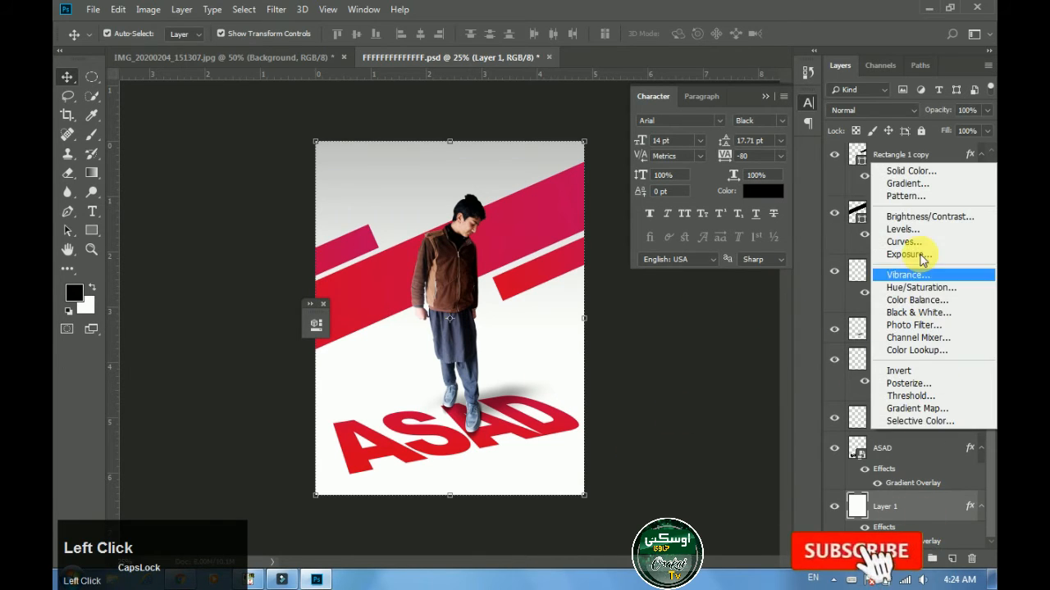
{"action": "left_click", "coordinate": [906, 230]}
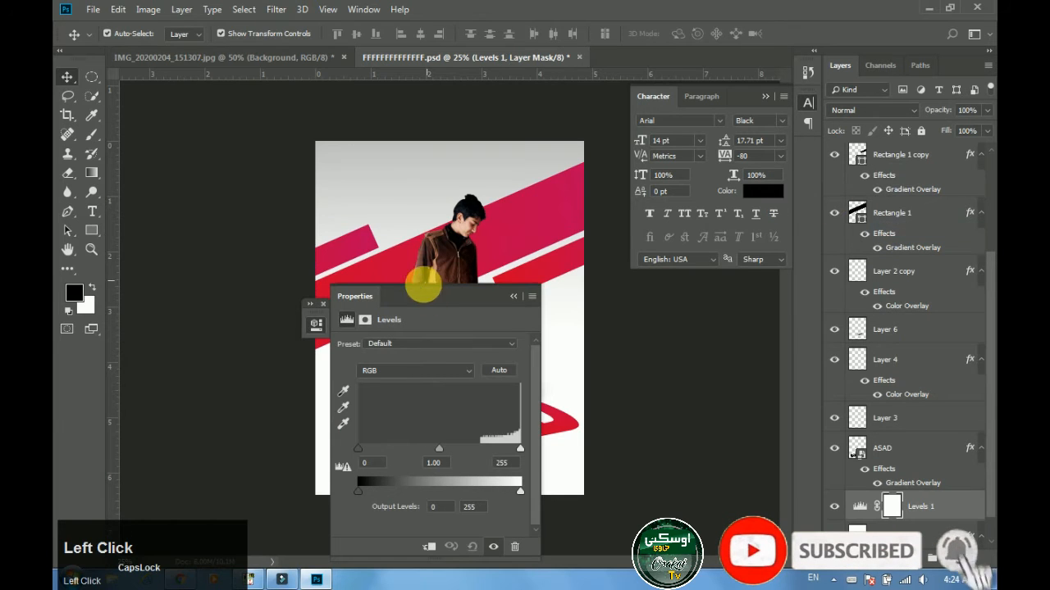
{"action": "left_click_drag", "start_coordinate": [471, 291], "coordinate": [730, 206]}
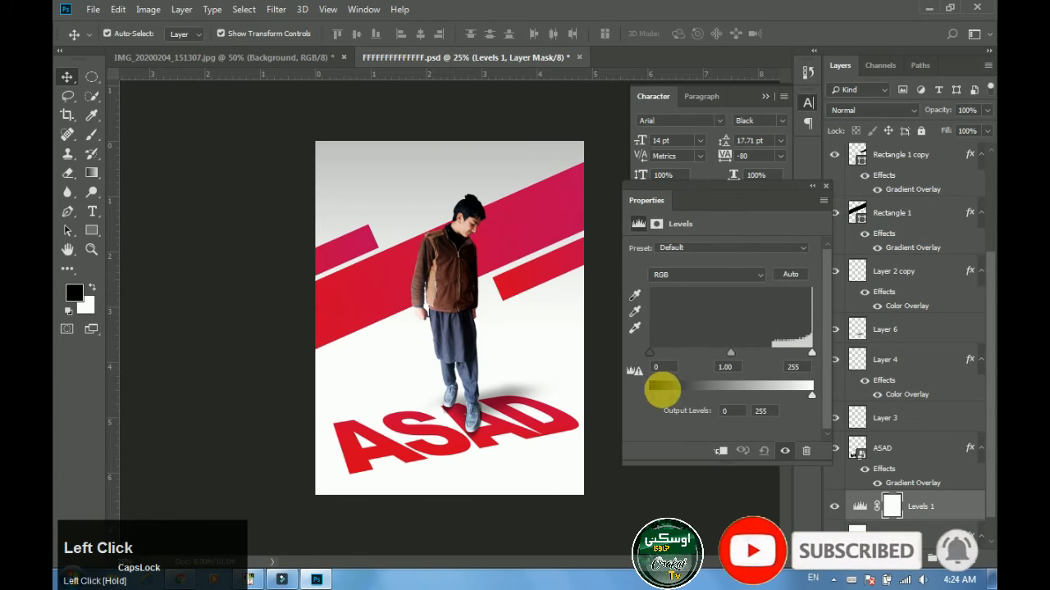
- Set the background's Levels inputs to about 54 for shadows, 1.11 for midtones and 241 for highlights
{"action": "mouse_move", "coordinate": [655, 360]}
{"action": "left_mouse_down"}
{"action": "mouse_move", "coordinate": [648, 354]}
{"action": "mouse_move", "coordinate": [659, 355]}
{"action": "left_mouse_up"}
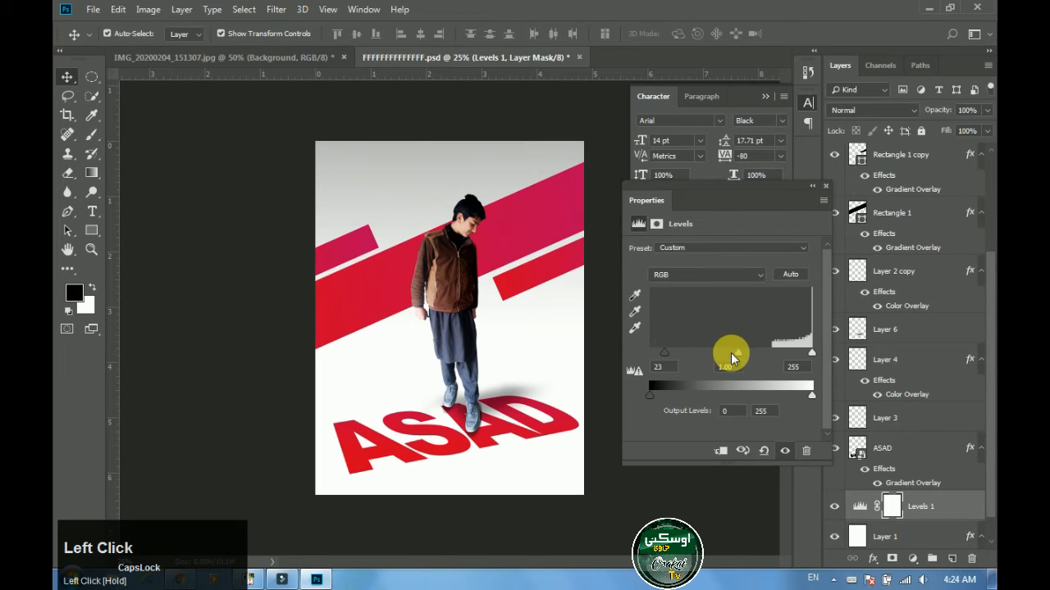
{"action": "mouse_move", "coordinate": [736, 353]}
{"action": "left_mouse_down"}
{"action": "mouse_move", "coordinate": [687, 353]}
{"action": "mouse_move", "coordinate": [734, 355]}
{"action": "left_mouse_up"}
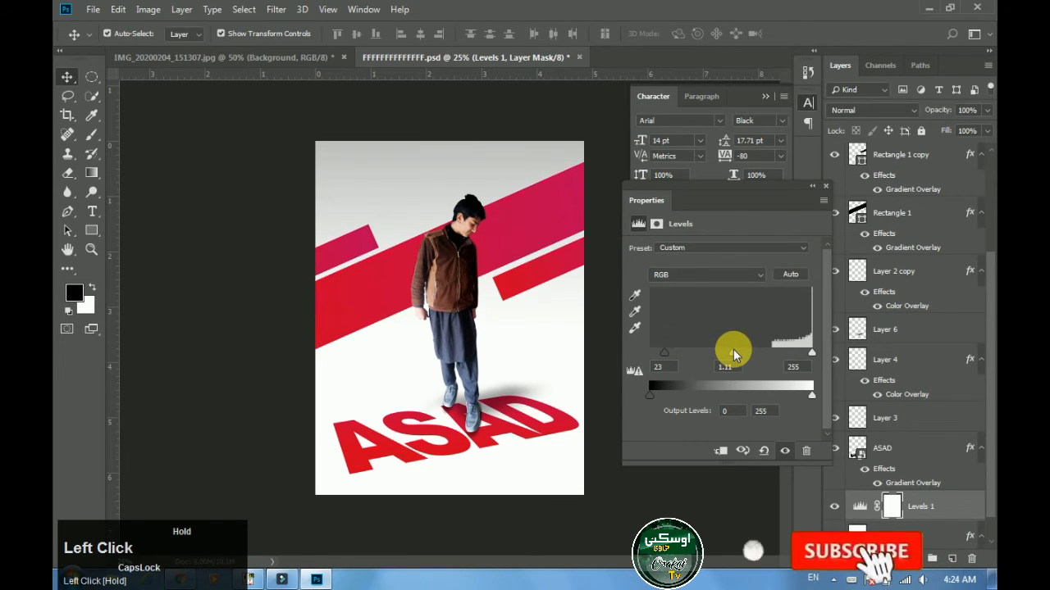
{"action": "left_click_drag", "start_coordinate": [811, 352], "coordinate": [804, 354]}
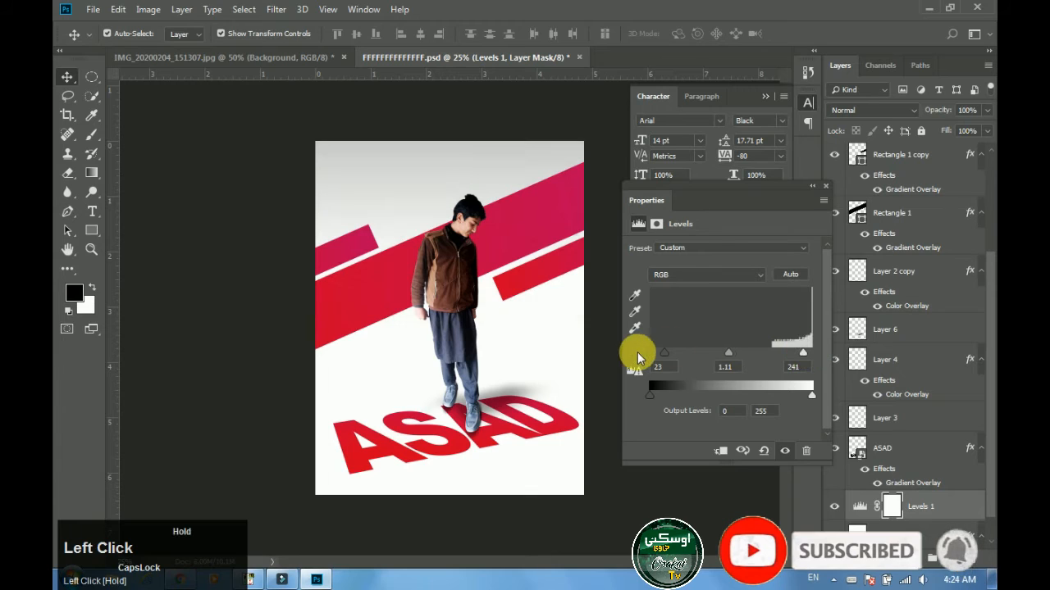
{"action": "left_click_drag", "start_coordinate": [675, 356], "coordinate": [693, 358]}
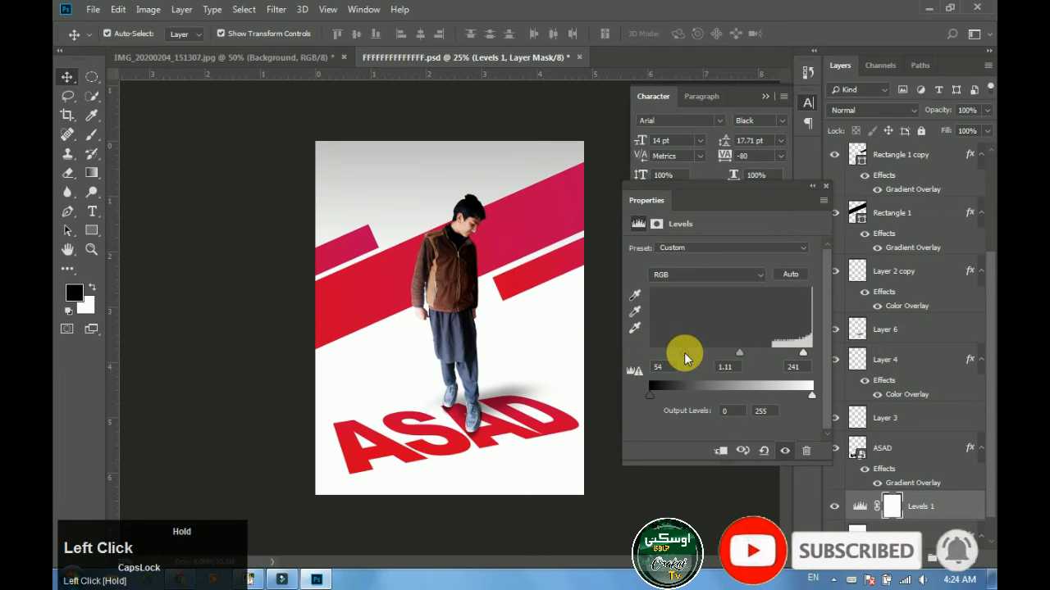
{"action": "left_click", "coordinate": [811, 185]}
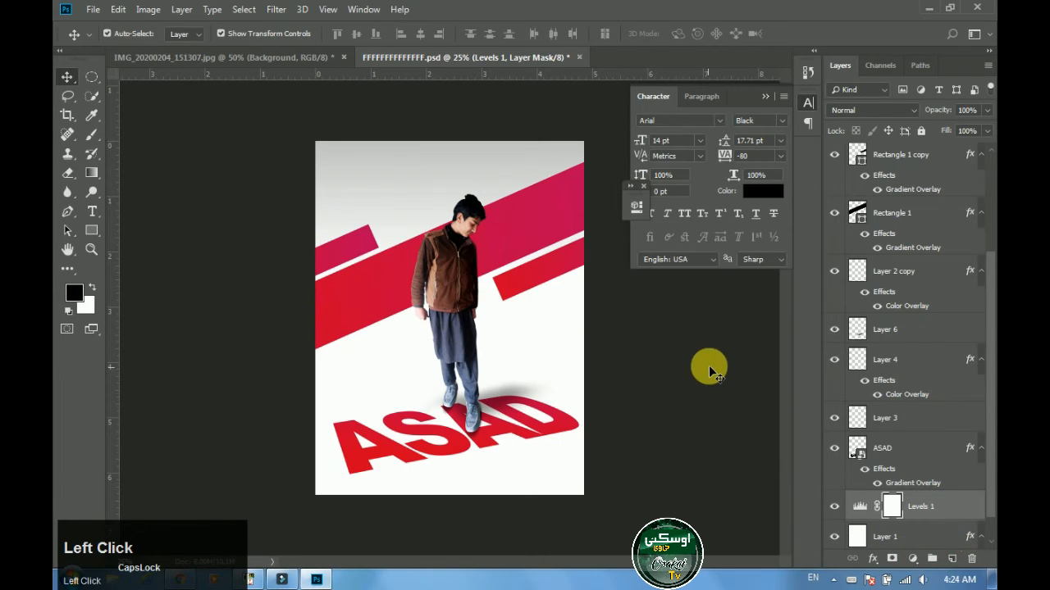
- Create a new layer above Layer 5 and set the foreground colour to pink #ee0059
{"action": "left_click", "coordinate": [411, 252]}
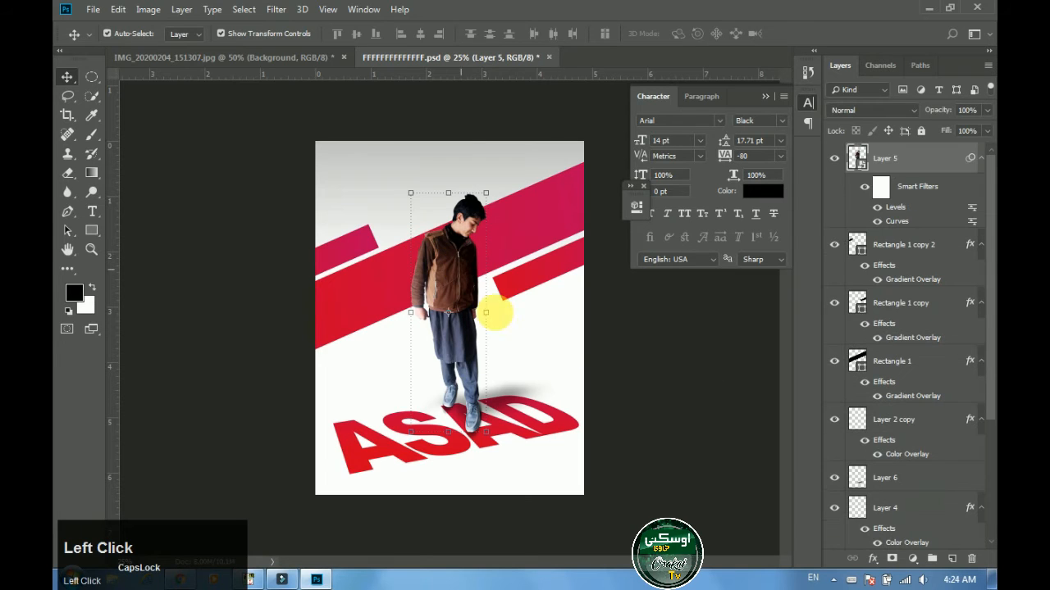
{"action": "left_click", "coordinate": [956, 563]}
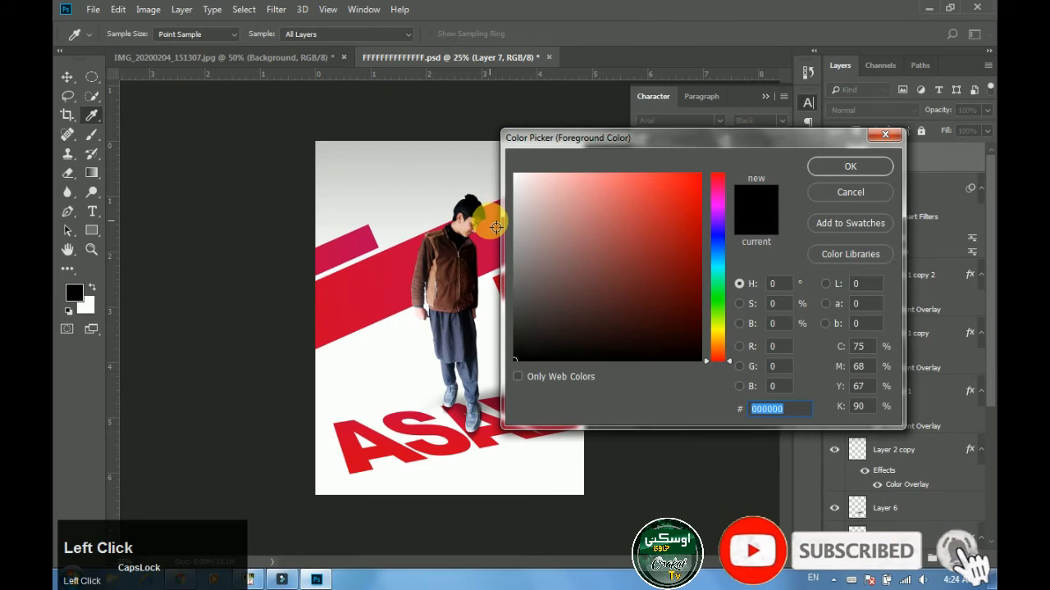
{"action": "left_click", "coordinate": [489, 220]}
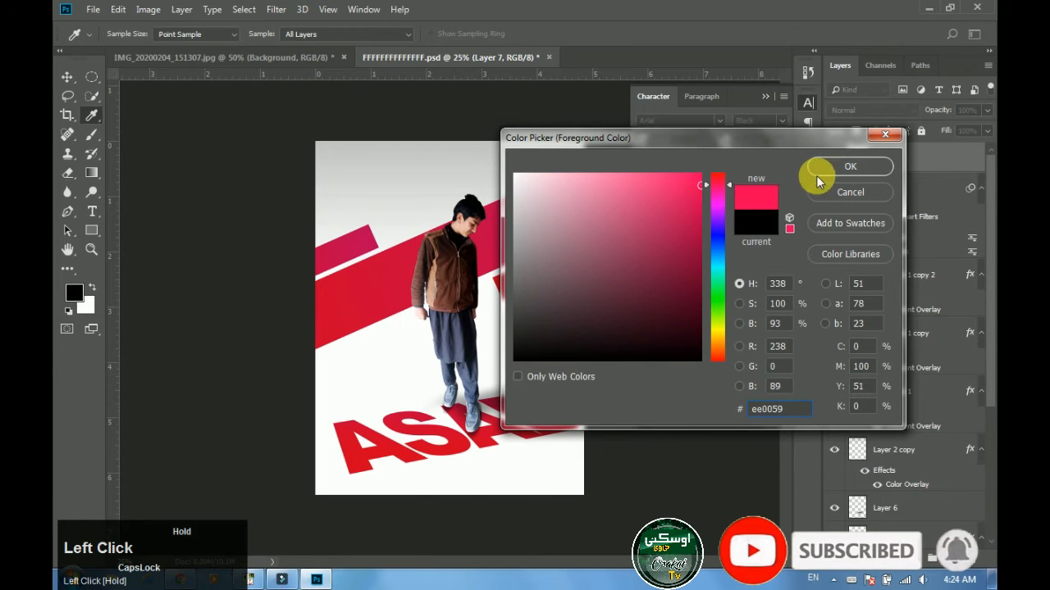
{"action": "left_click", "coordinate": [850, 167]}
- Paint one soft pink dab with a 1000 px brush over the figure's torso on Layer 7
{"action": "left_click", "coordinate": [90, 135]}
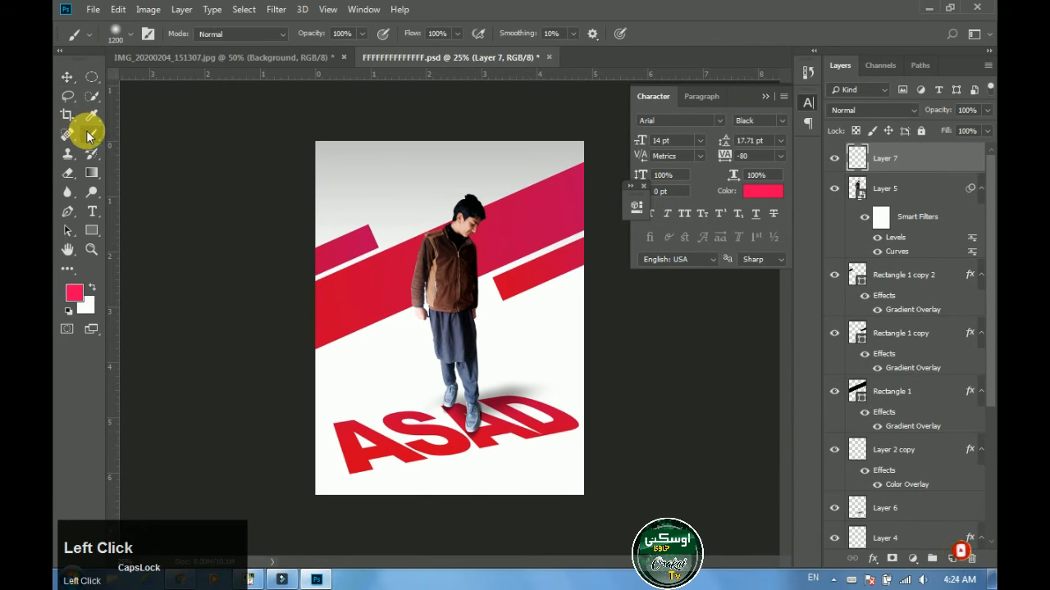
{"action": "key", "text": "Caps_Lock"}
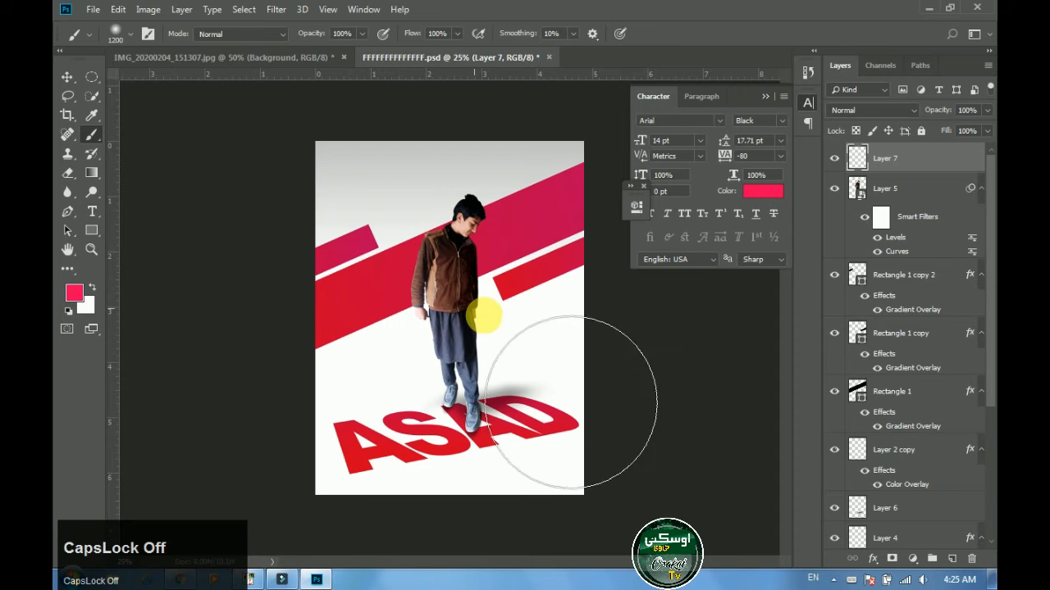
{"action": "key", "text": "bracketright"}
{"action": "key", "text": "bracketright"}
{"action": "key", "text": "bracketright"}
{"action": "key", "text": "bracketright"}
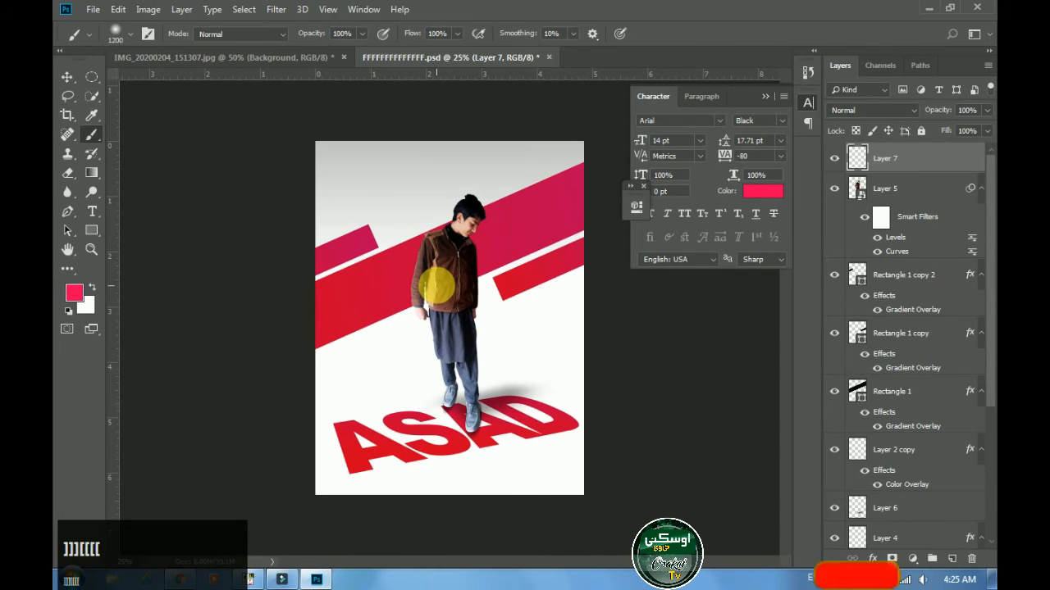
{"action": "left_click", "coordinate": [447, 270]}
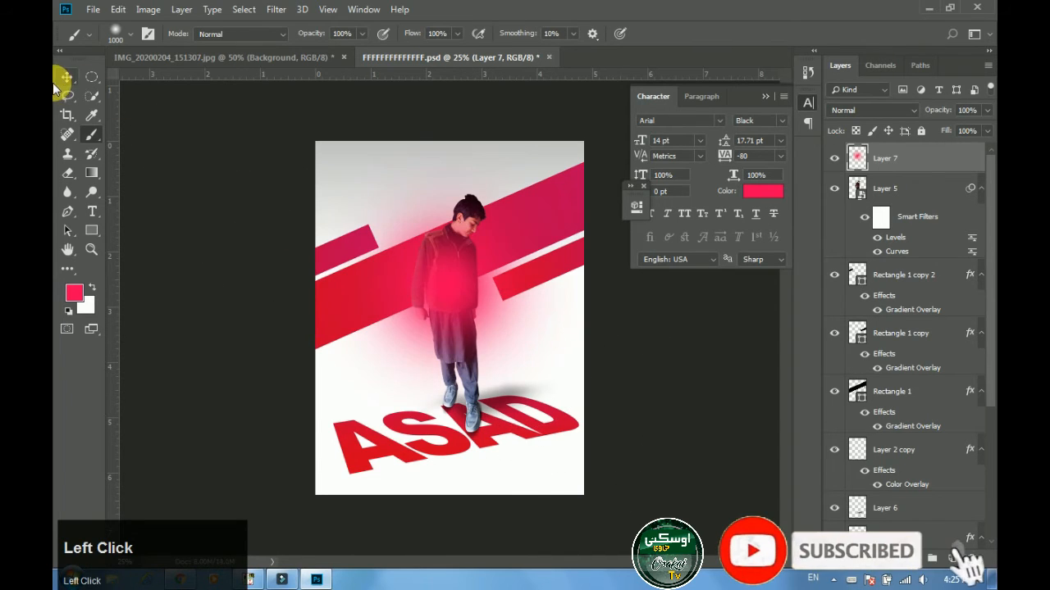
{"action": "key", "text": "bracketright"}
{"action": "key", "text": "bracketright"}
{"action": "key", "text": "bracketright"}
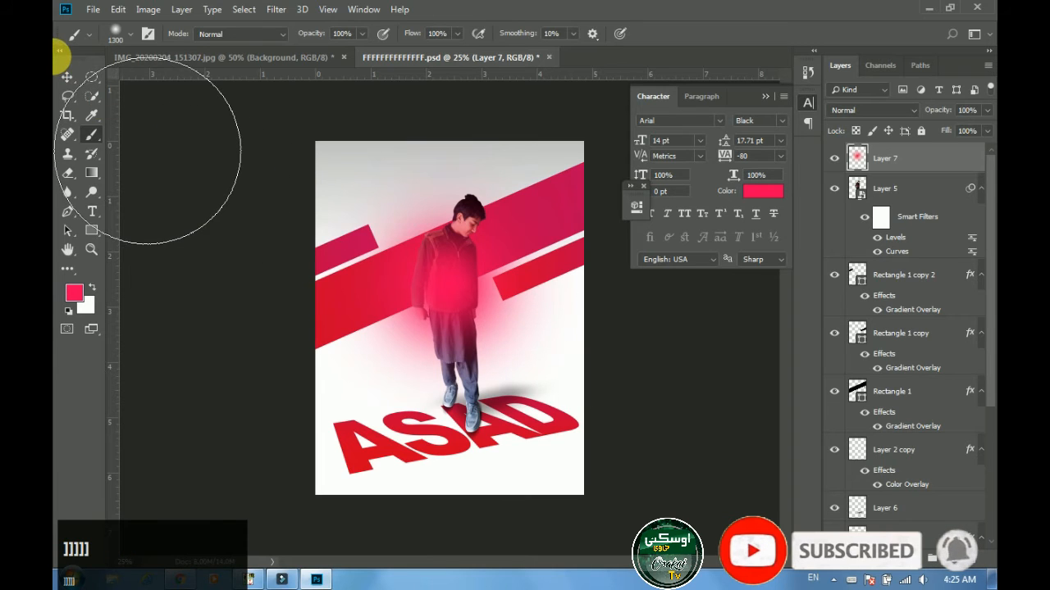
- Set the blend mode of the pink glow layer, Layer 7, to Screen
{"action": "left_click", "coordinate": [67, 76]}
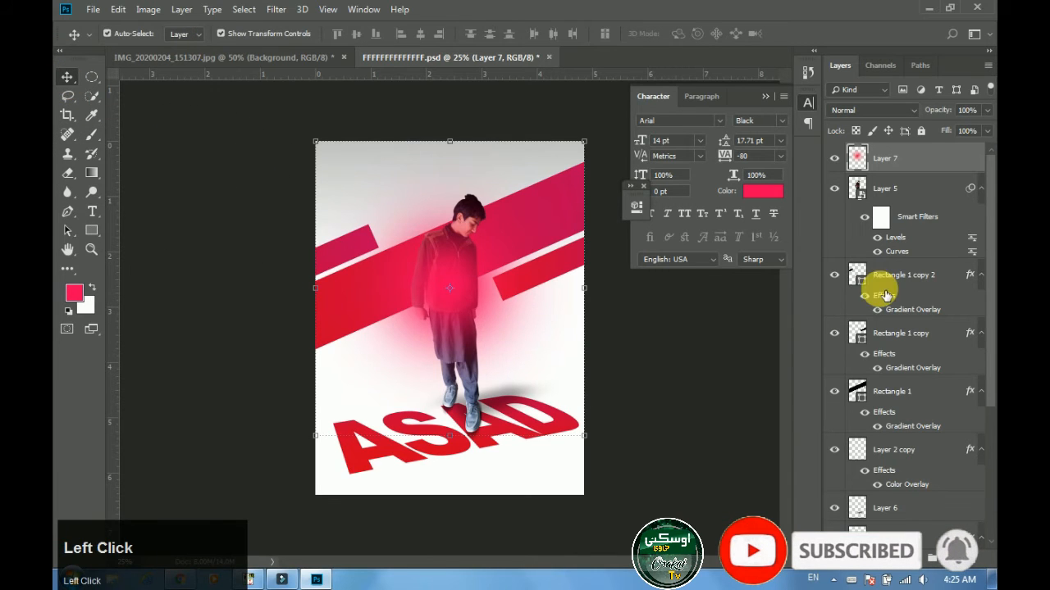
{"action": "left_click", "coordinate": [872, 110]}
{"action": "left_click", "coordinate": [846, 236]}
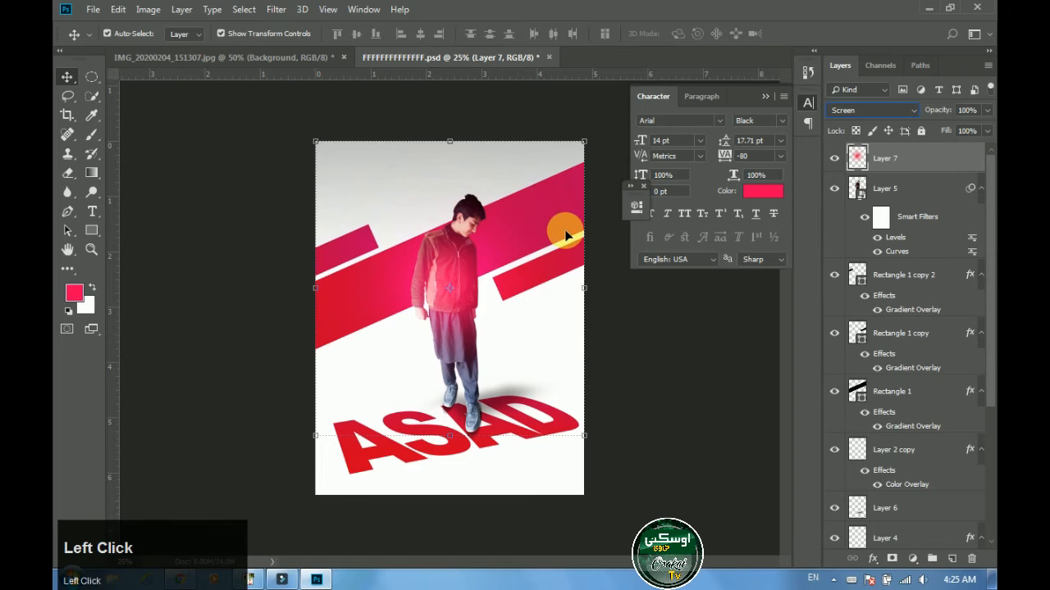
- Scale the pink glow down over the figure's jacket and clip its layer to Layer 5
{"action": "left_click_drag", "start_coordinate": [595, 145], "coordinate": [512, 222]}
{"action": "left_click_drag", "start_coordinate": [499, 269], "coordinate": [481, 236]}
{"action": "key", "text": "ctrl+space"}
{"action": "left_click", "coordinate": [499, 277], "text": "ctrl"}
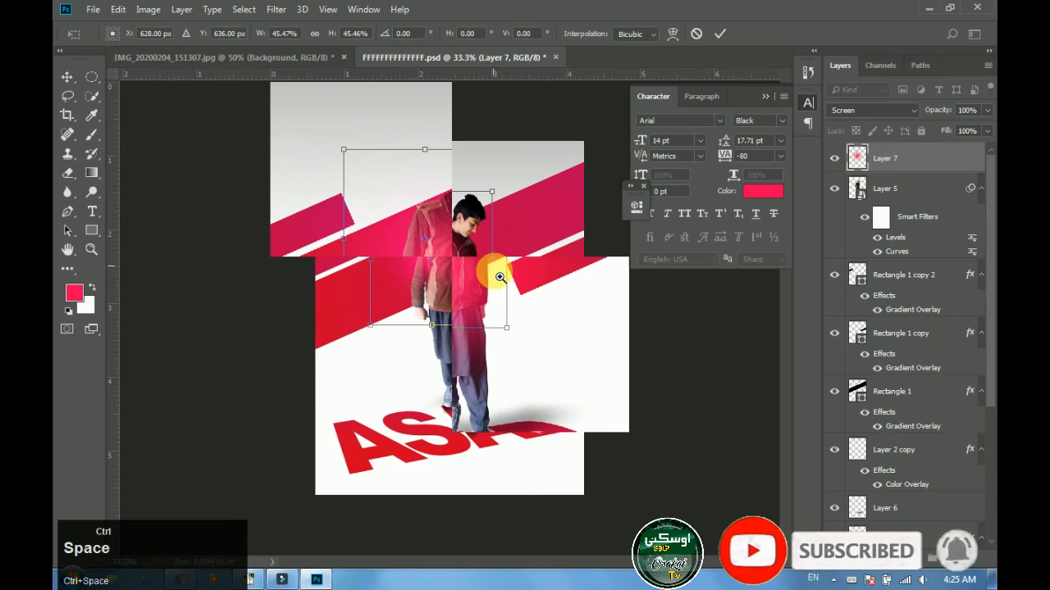
{"action": "left_click_drag", "start_coordinate": [508, 329], "coordinate": [520, 364]}
{"action": "left_click_drag", "start_coordinate": [316, 243], "coordinate": [354, 250]}
{"action": "key", "text": "Return"}
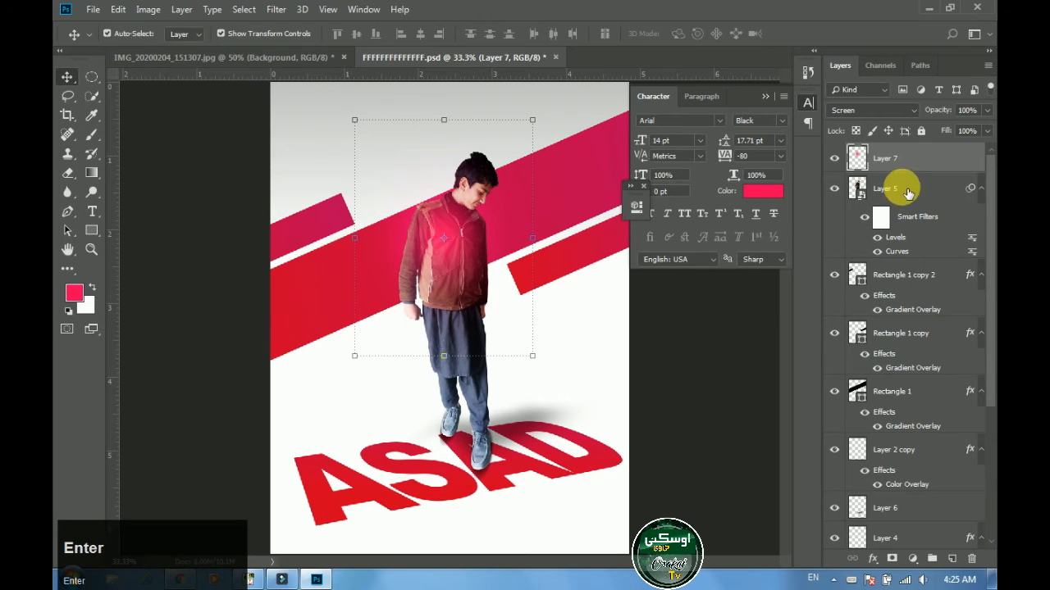
{"action": "left_click", "coordinate": [908, 174], "text": "alt"}
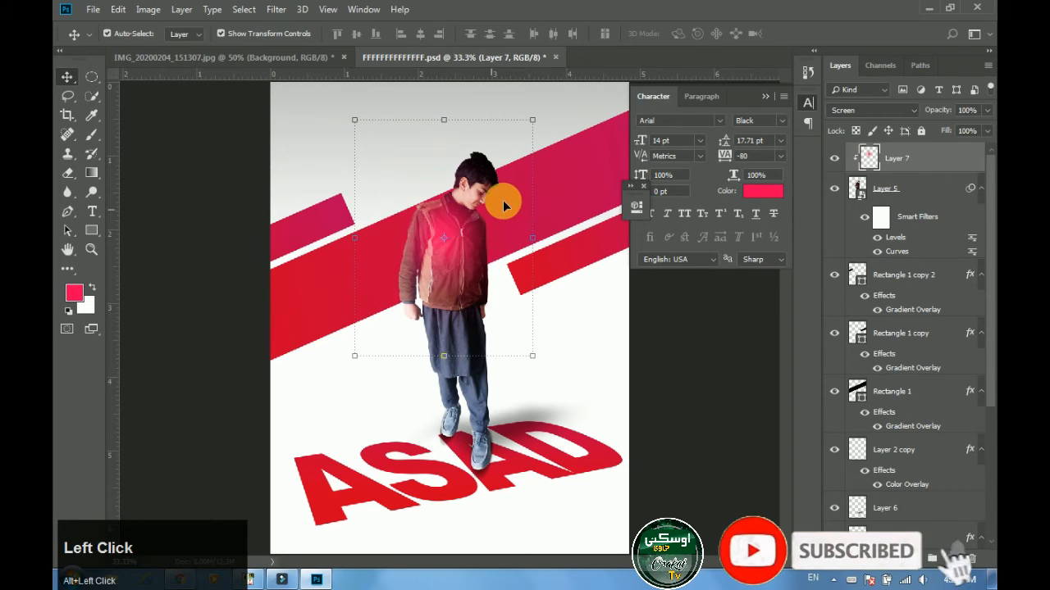
- Enlarge the pink glow to about 107% and set its layer opacity to 74%
{"action": "mouse_move", "coordinate": [535, 121]}
{"action": "left_mouse_down"}
{"action": "mouse_move", "coordinate": [548, 92]}
{"action": "mouse_move", "coordinate": [539, 112]}
{"action": "left_mouse_up"}
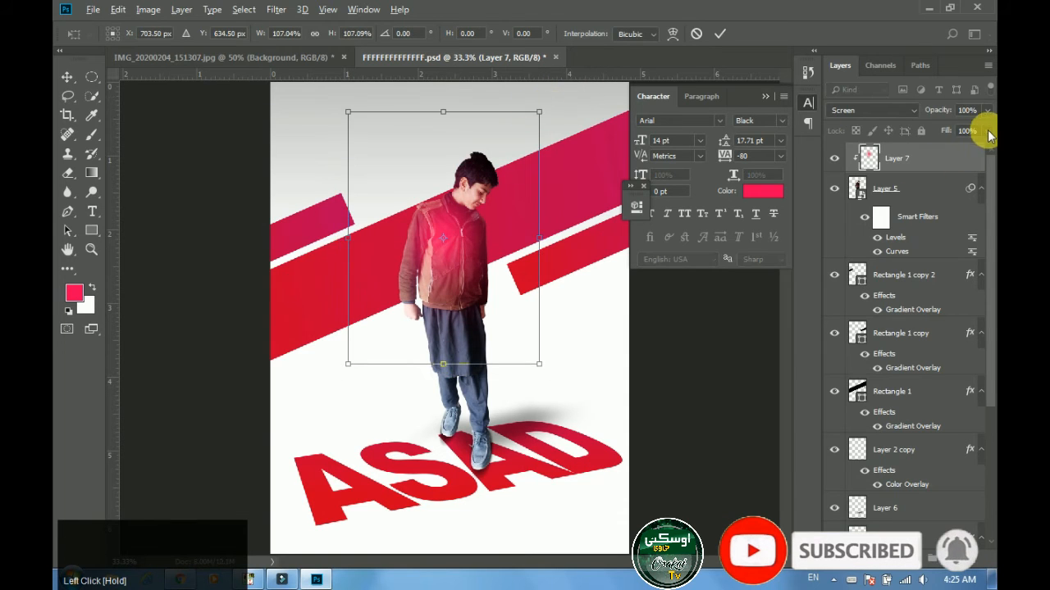
{"action": "key", "text": "Return"}
{"action": "left_click_drag", "start_coordinate": [966, 132], "coordinate": [964, 131]}
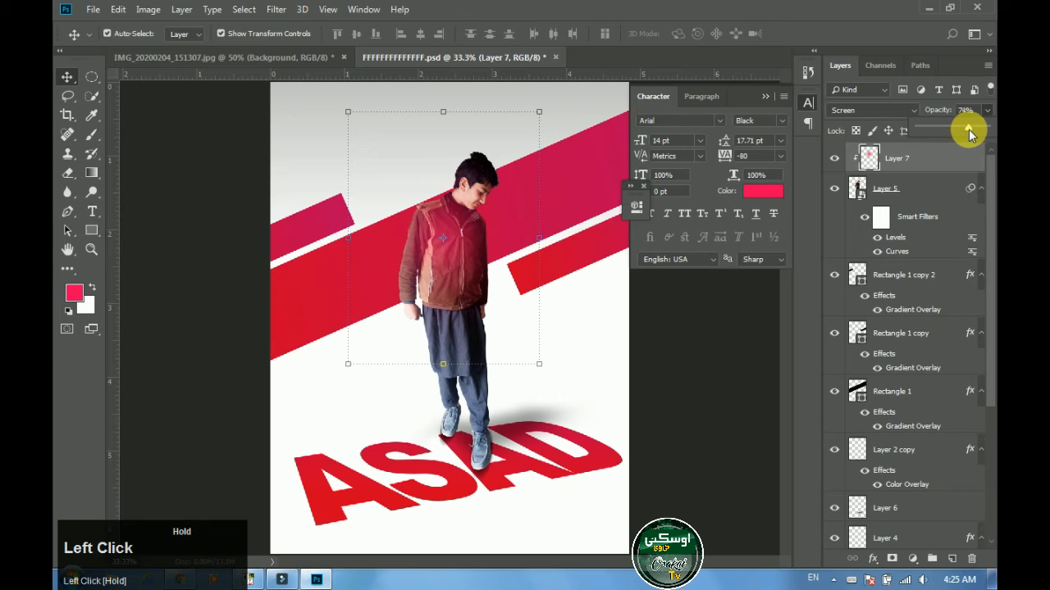
{"action": "left_click", "coordinate": [668, 356]}
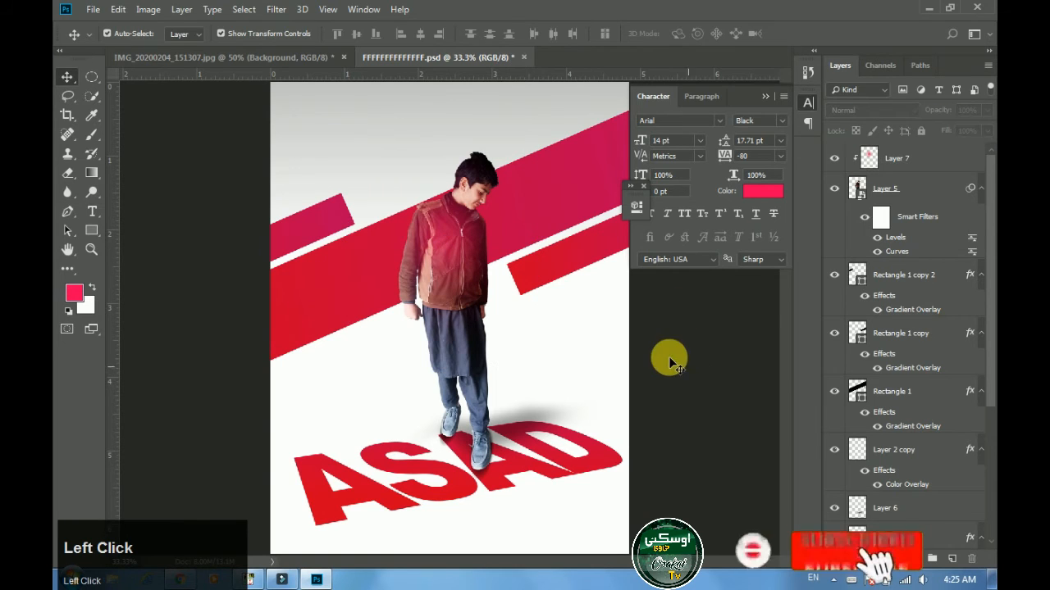
- Distort the floor name text by pulling its upper-left corner outward past the page's left edge
{"action": "left_click", "coordinate": [593, 351], "text": "ctrl+alt"}
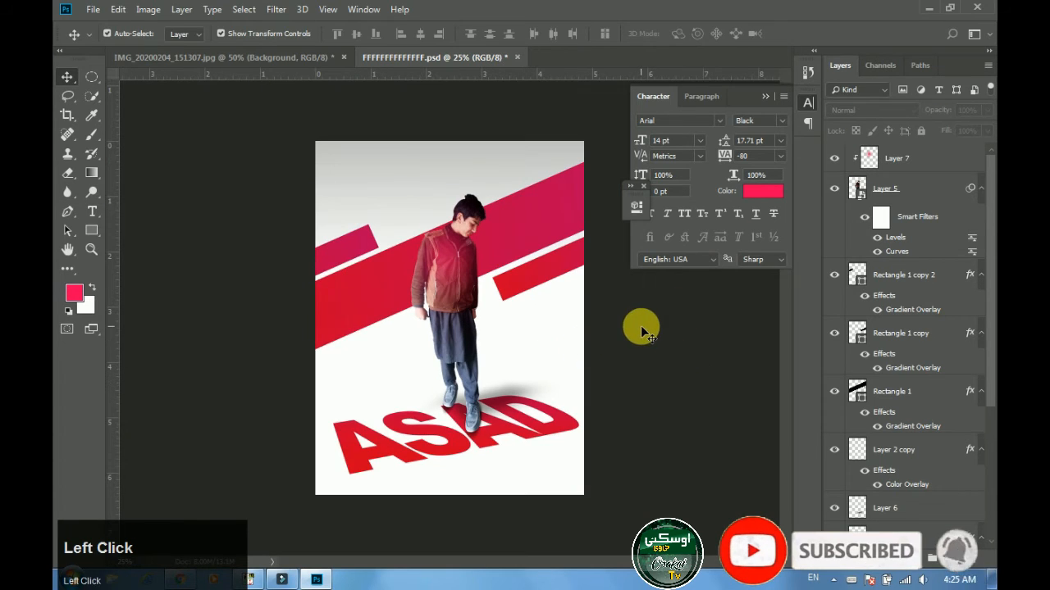
{"action": "left_click", "coordinate": [535, 420]}
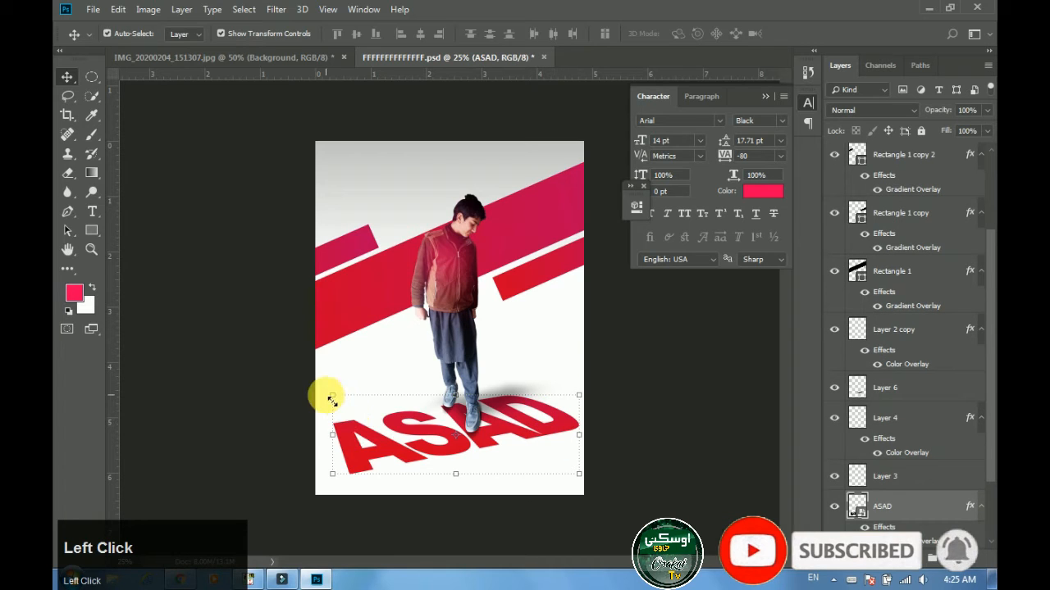
{"action": "left_click_drag", "start_coordinate": [332, 399], "coordinate": [301, 435]}
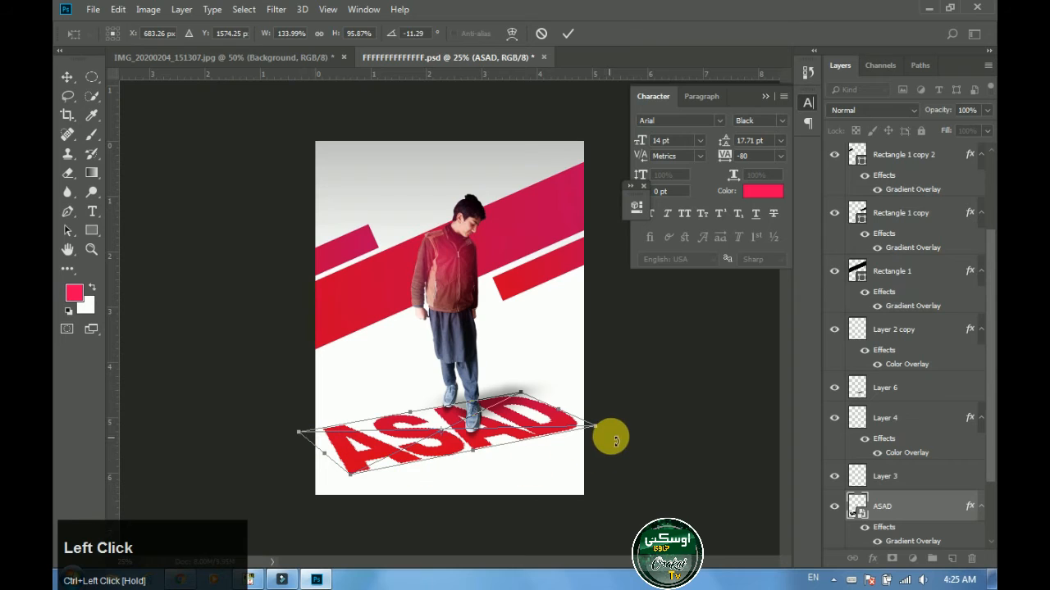
{"action": "key", "text": "Return"}
{"action": "left_click", "coordinate": [674, 359]}
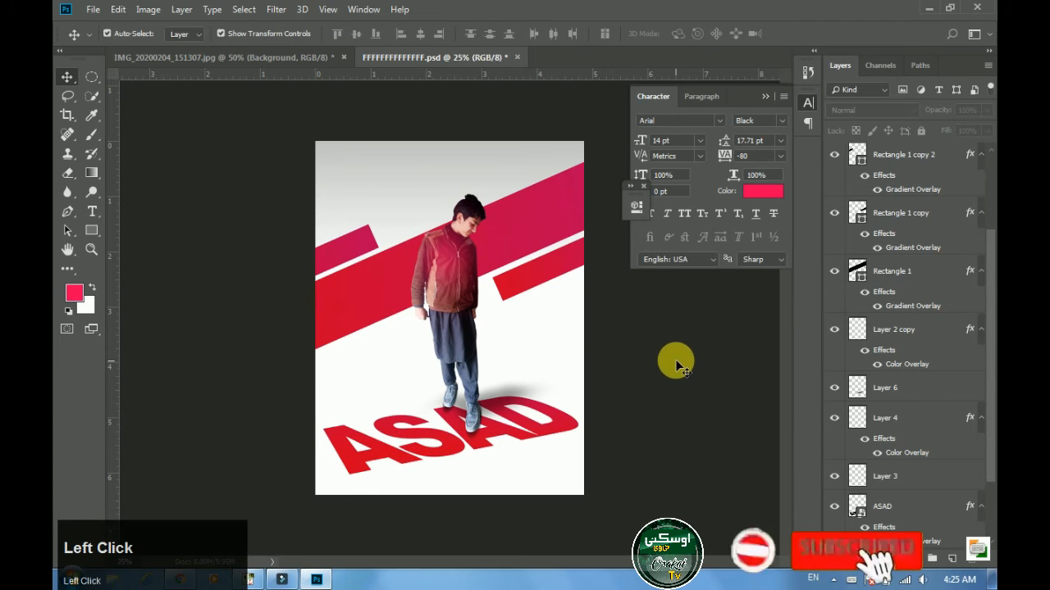
- Shrink the pink glow on Layer 7 further, keeping it over the figure's upper body
{"action": "left_click", "coordinate": [574, 289], "text": "alt"}
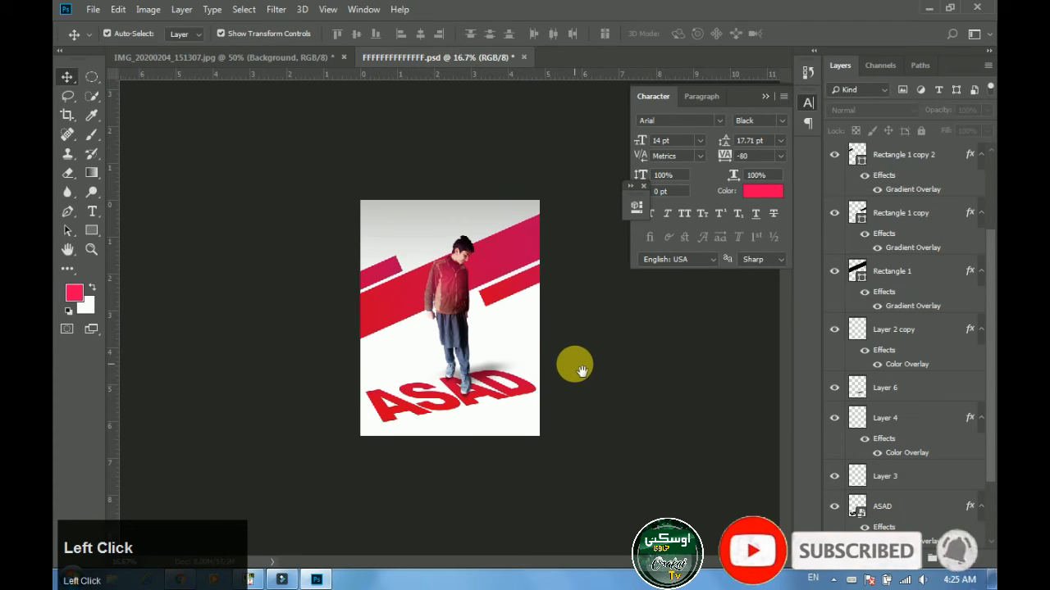
{"action": "left_click", "coordinate": [479, 295], "text": "ctrl"}
{"action": "left_click", "coordinate": [479, 297], "text": "ctrl"}
{"action": "left_click", "coordinate": [452, 239]}
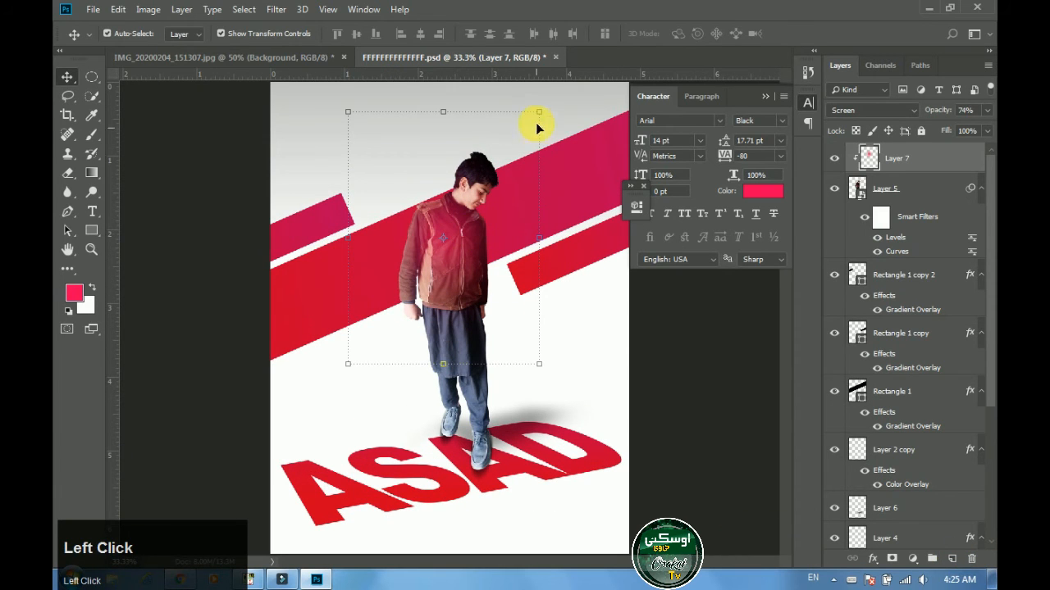
{"action": "left_click_drag", "start_coordinate": [536, 121], "coordinate": [466, 215]}
{"action": "key", "text": "Return"}
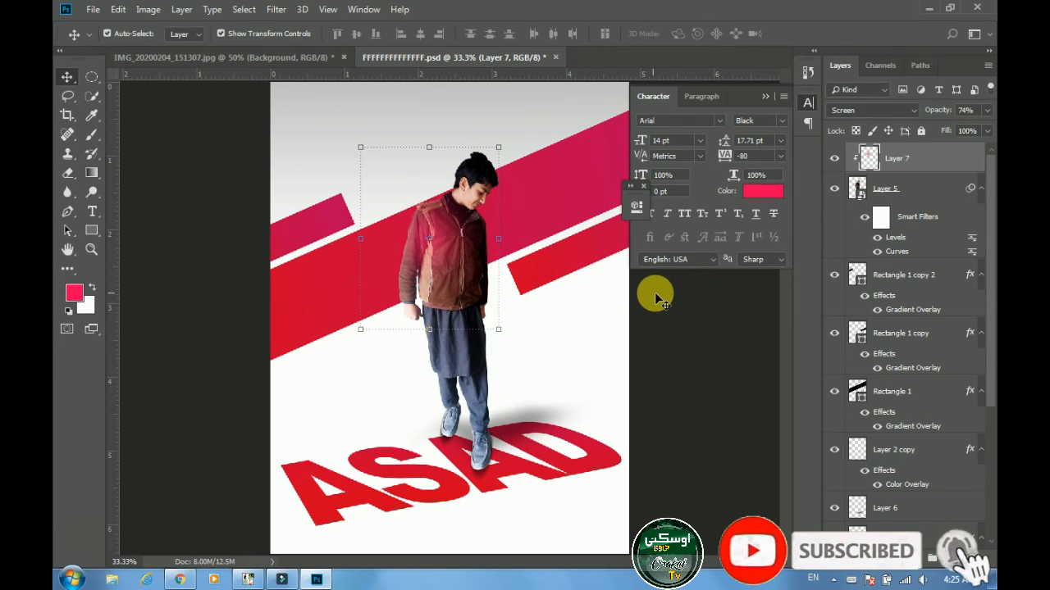
- Move the pink glow to the right edge of the figure so it lights the face and shoulder
{"action": "left_click_drag", "start_coordinate": [456, 239], "coordinate": [518, 215]}
{"action": "left_click", "coordinate": [502, 201], "text": "ctrl"}
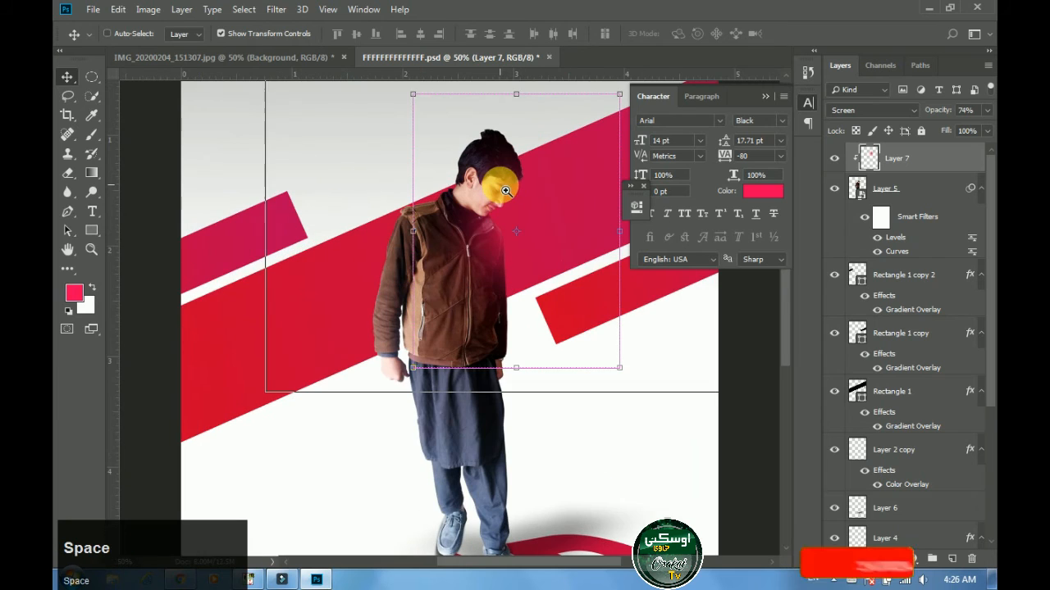
{"action": "left_click", "coordinate": [524, 207], "text": "ctrl"}
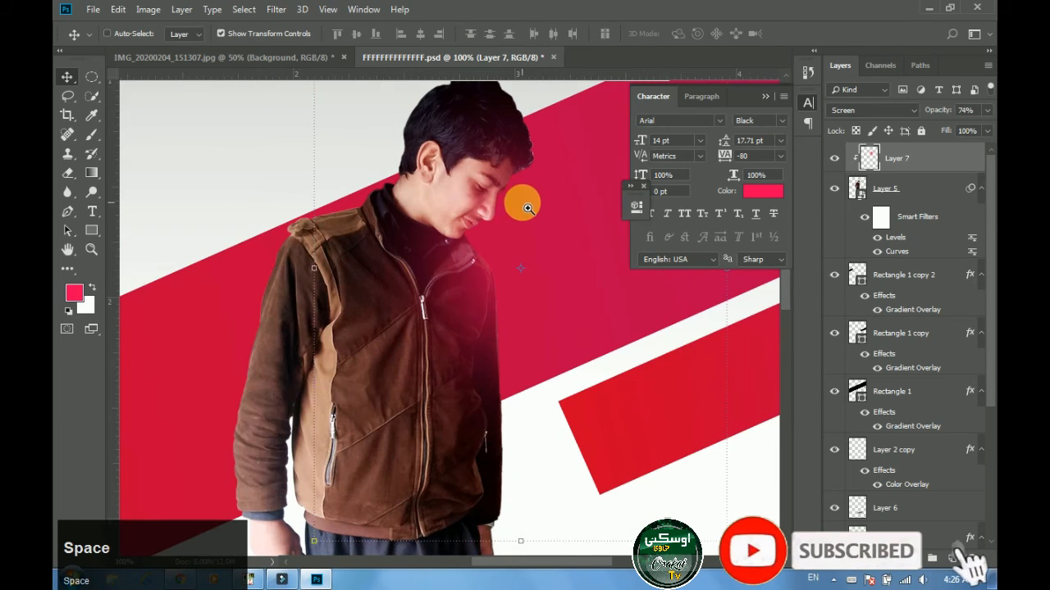
{"action": "left_click_drag", "start_coordinate": [488, 282], "coordinate": [498, 407]}
{"action": "key", "text": "ctrl+z"}
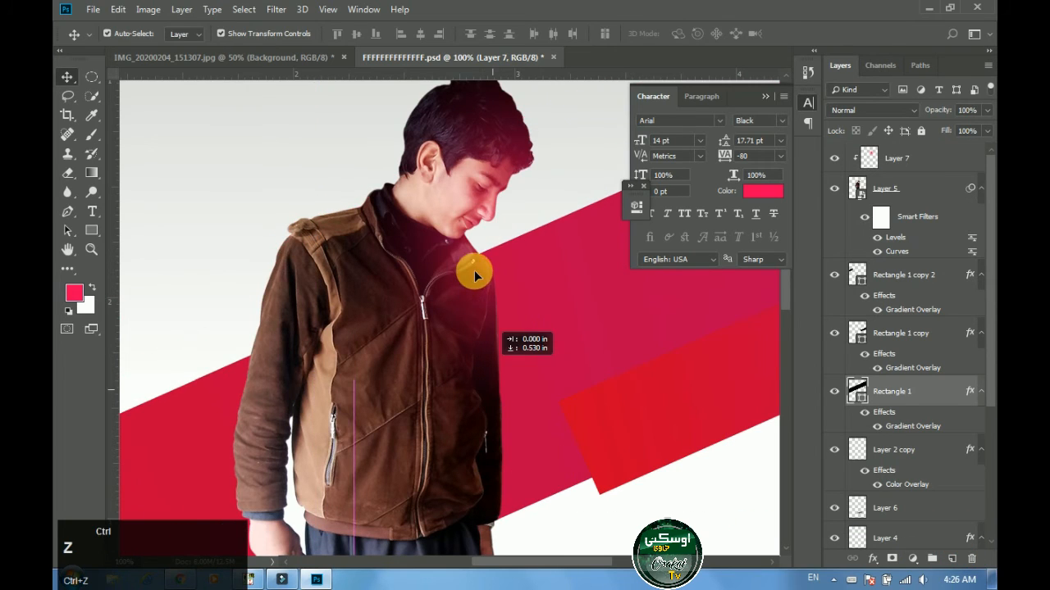
{"action": "left_click", "coordinate": [476, 254]}
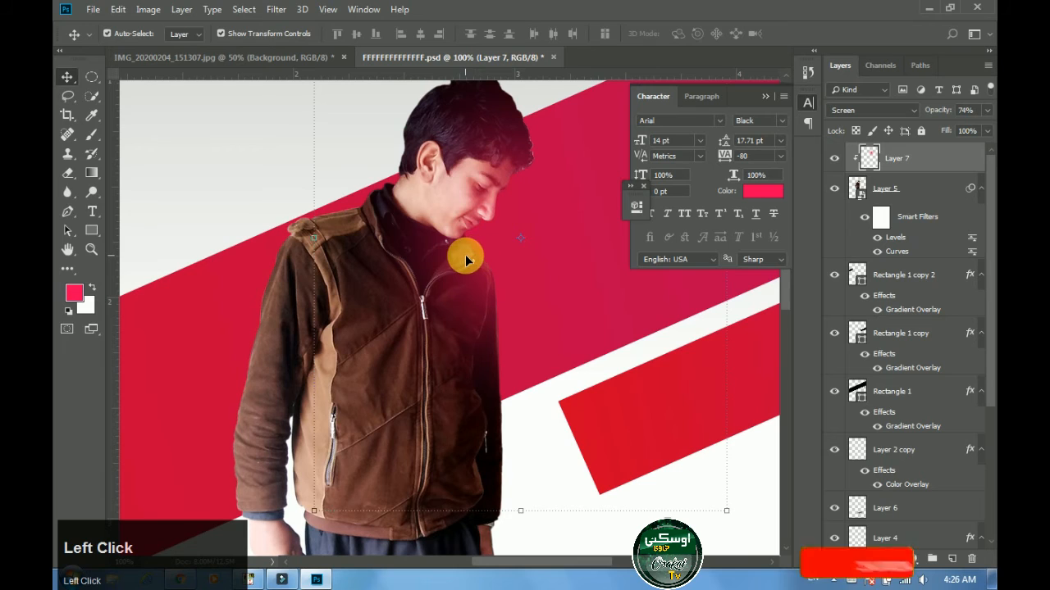
{"action": "mouse_move", "coordinate": [464, 255]}
{"action": "left_mouse_down"}
{"action": "mouse_move", "coordinate": [490, 335]}
{"action": "mouse_move", "coordinate": [539, 401]}
{"action": "mouse_move", "coordinate": [514, 392]}
{"action": "mouse_move", "coordinate": [488, 328]}
{"action": "mouse_move", "coordinate": [496, 241]}
{"action": "mouse_move", "coordinate": [472, 215]}
{"action": "left_mouse_up"}
{"action": "mouse_move", "coordinate": [480, 253]}
{"action": "left_mouse_down"}
{"action": "mouse_move", "coordinate": [494, 254]}
{"action": "mouse_move", "coordinate": [479, 255]}
{"action": "left_mouse_up"}
- Examine the pink edge lighting on the figure against the whole poster
{"action": "left_click", "coordinate": [505, 205], "text": "ctrl+alt"}
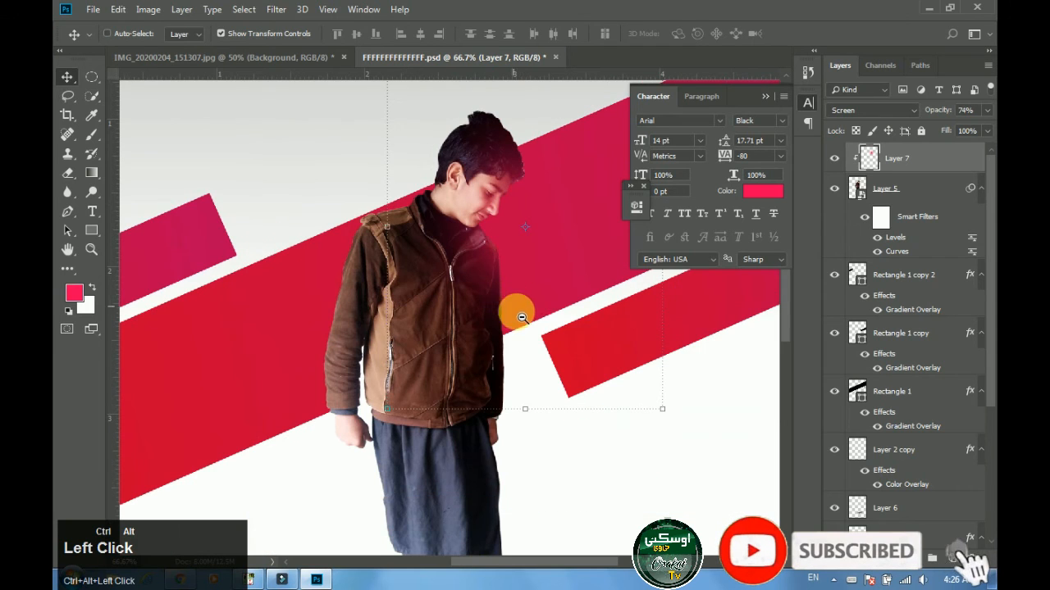
{"action": "left_click", "coordinate": [733, 434], "text": "ctrl+alt"}
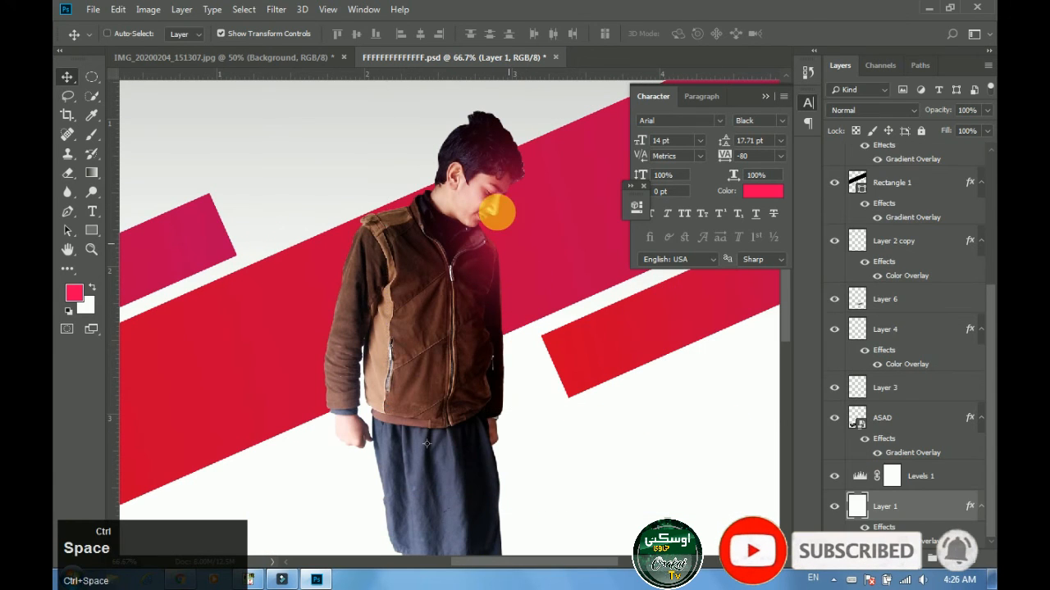
{"action": "left_click", "coordinate": [574, 314], "text": "ctrl+alt"}
{"action": "left_click", "coordinate": [580, 315], "text": "ctrl+alt"}
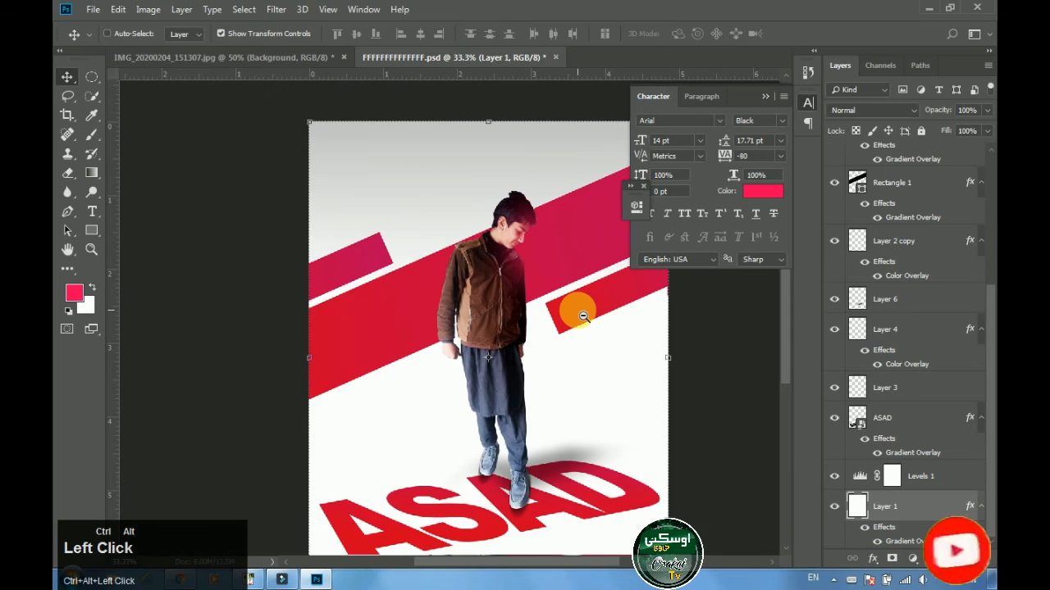
{"action": "left_click", "coordinate": [692, 377]}
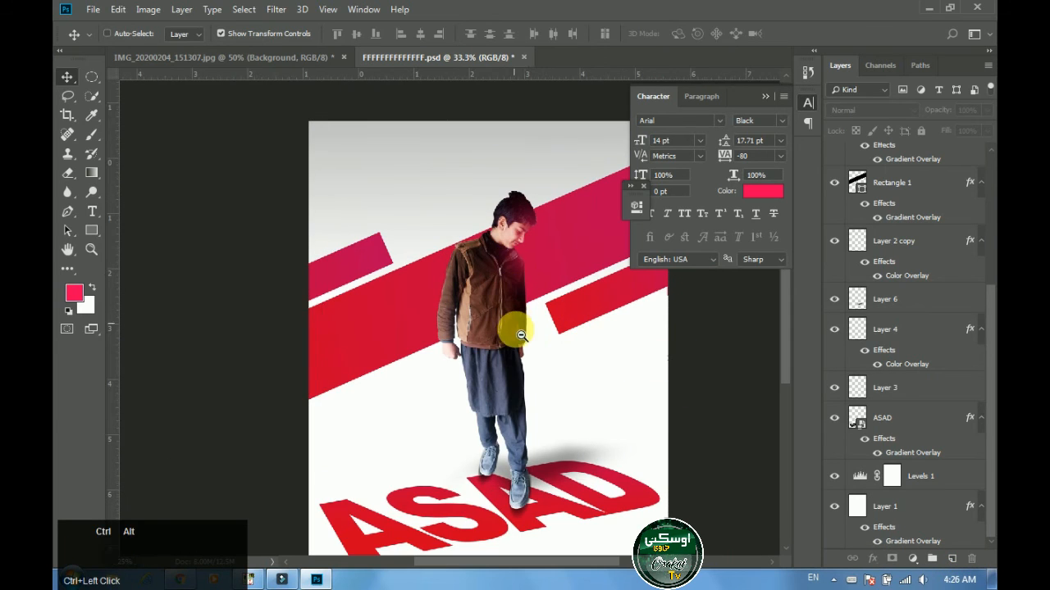
{"action": "left_click", "coordinate": [510, 328], "text": "ctrl+alt"}
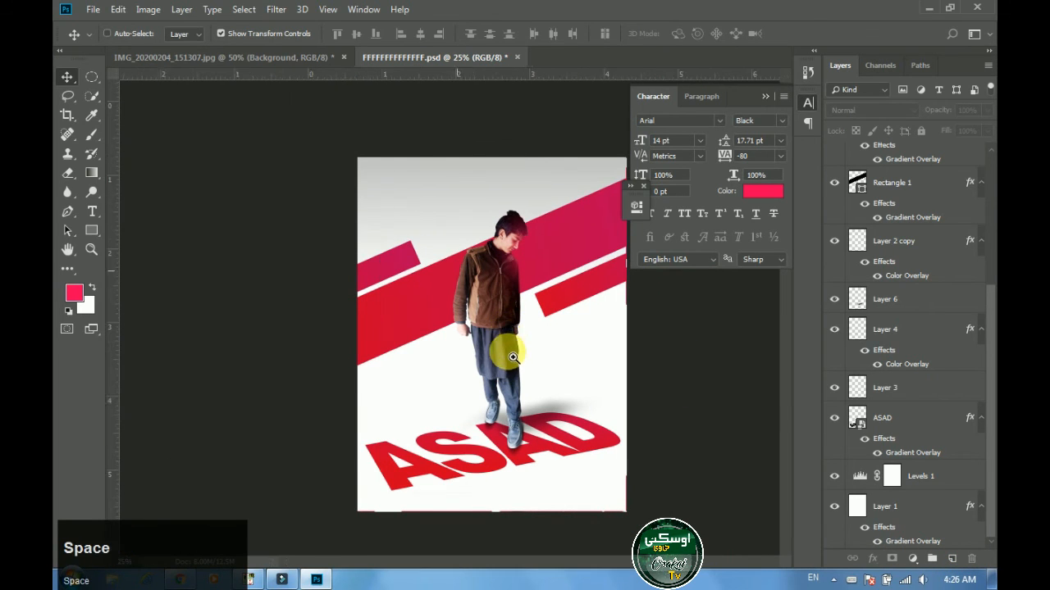
{"action": "left_click", "coordinate": [503, 347], "text": "ctrl"}
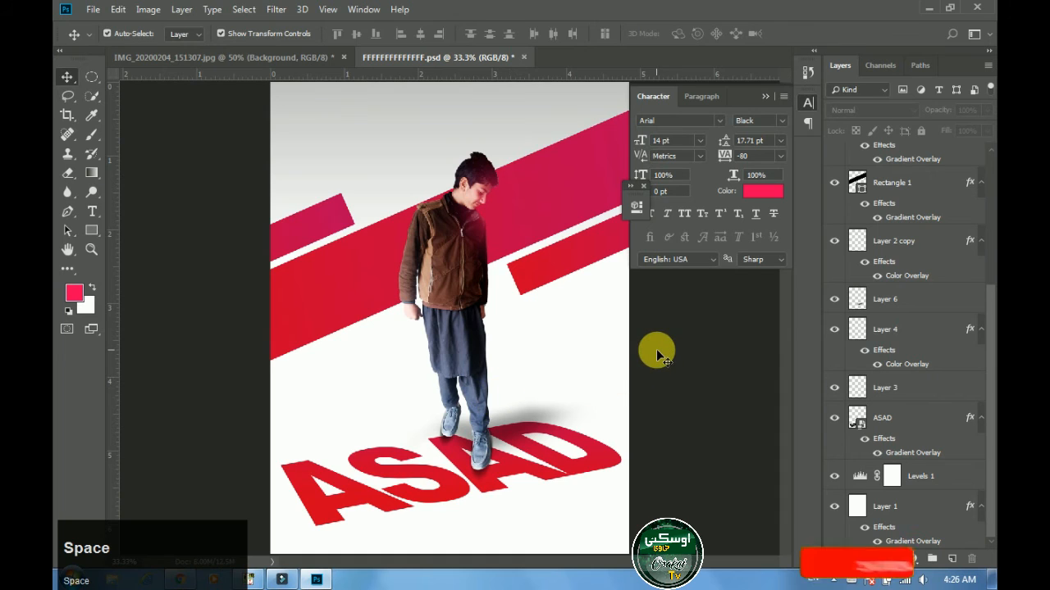
- Stretch the pink glow vertically to about 137.6% and nudge it slightly to the right
{"action": "left_click", "coordinate": [493, 242]}
{"action": "left_click_drag", "start_coordinate": [487, 300], "coordinate": [489, 375]}
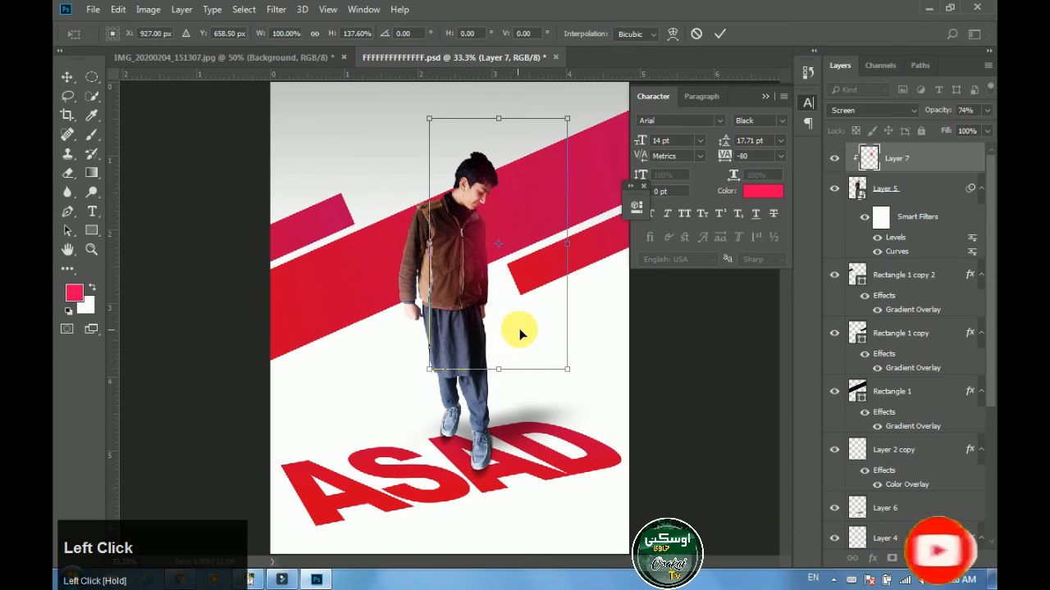
{"action": "key", "text": "Return"}
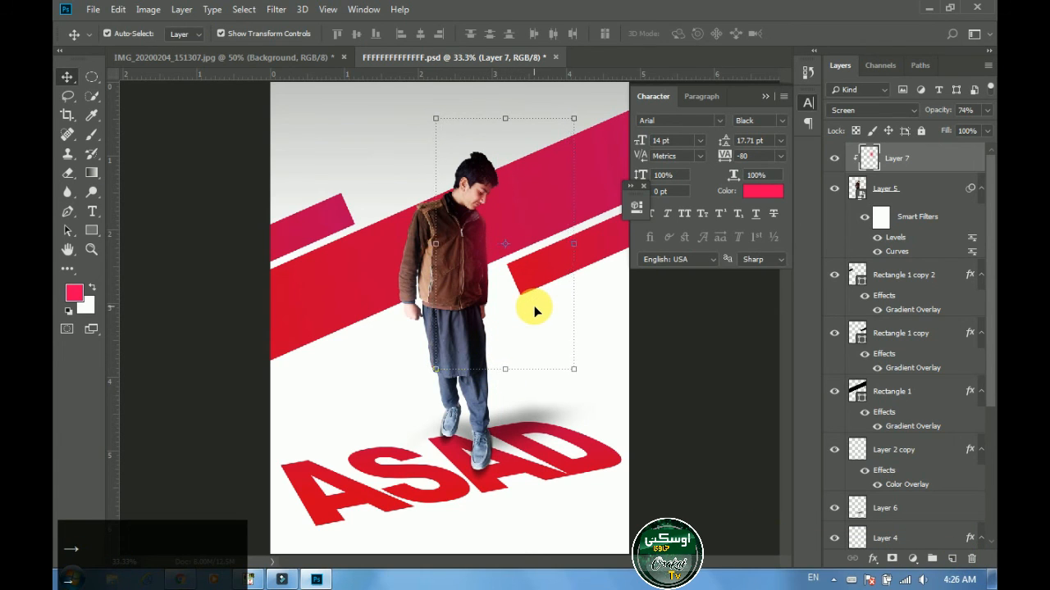
{"action": "left_click", "coordinate": [673, 279]}
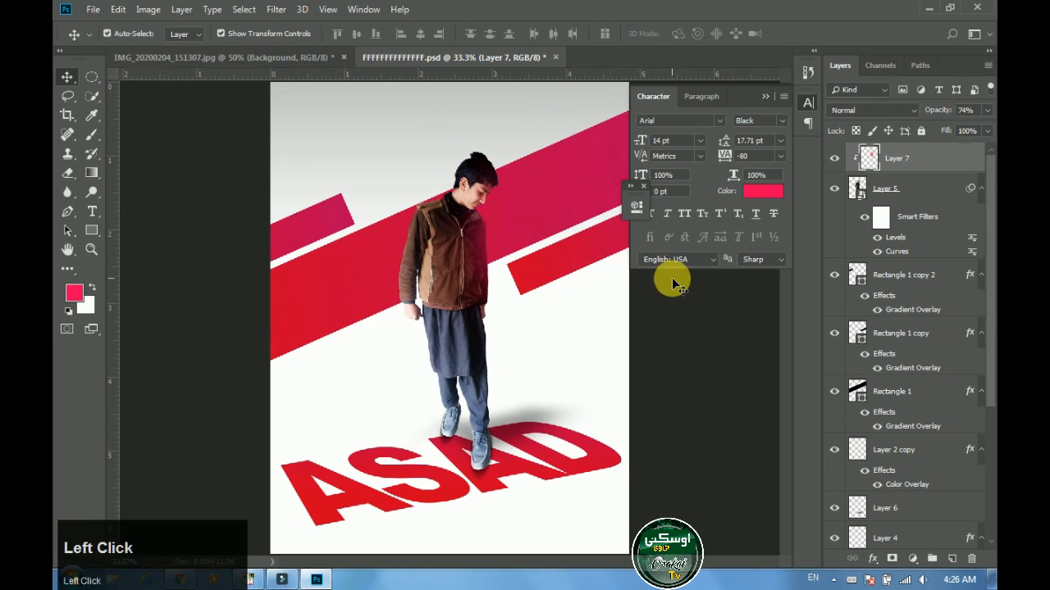
- Create a new empty layer above Layer 7
{"action": "key", "text": "space"}
{"action": "left_click", "coordinate": [534, 237], "text": "ctrl+alt"}
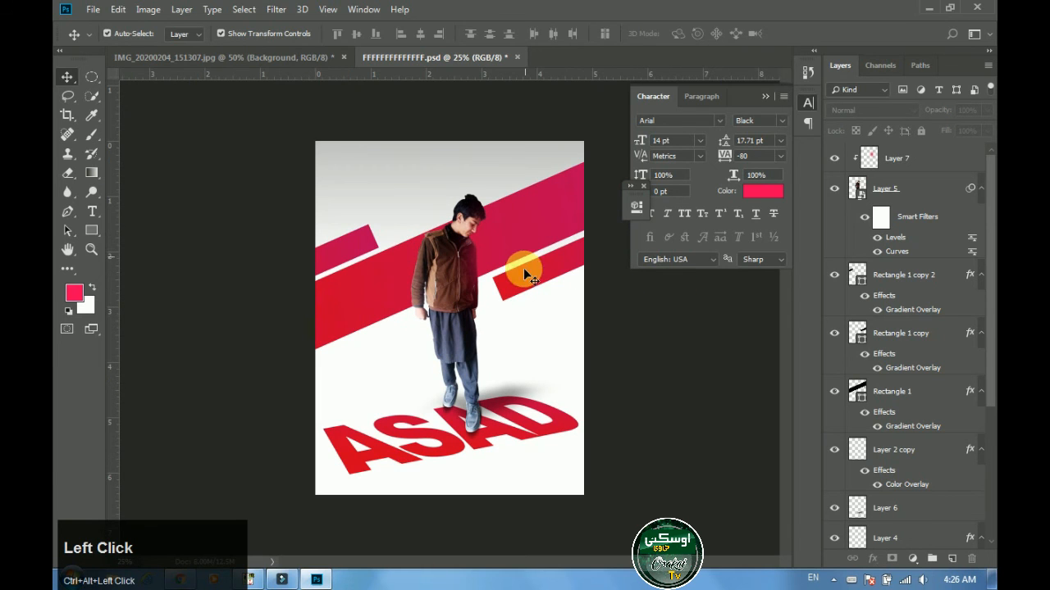
{"action": "left_click", "coordinate": [951, 558]}
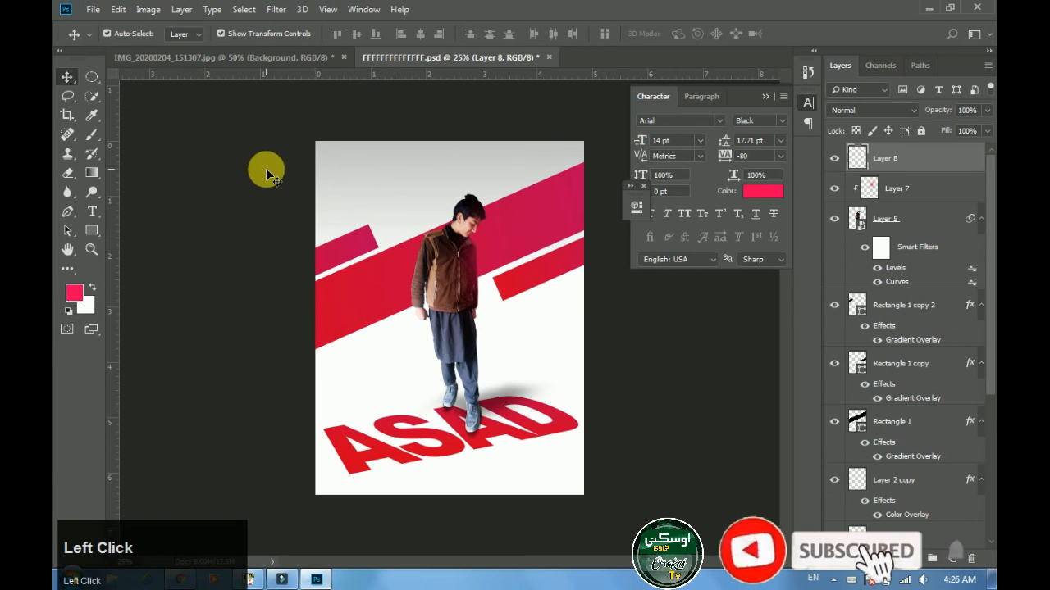
- Fill the empty Layer 8 with the default black foreground colour and add a white layer mask to it
{"action": "left_click", "coordinate": [67, 293]}
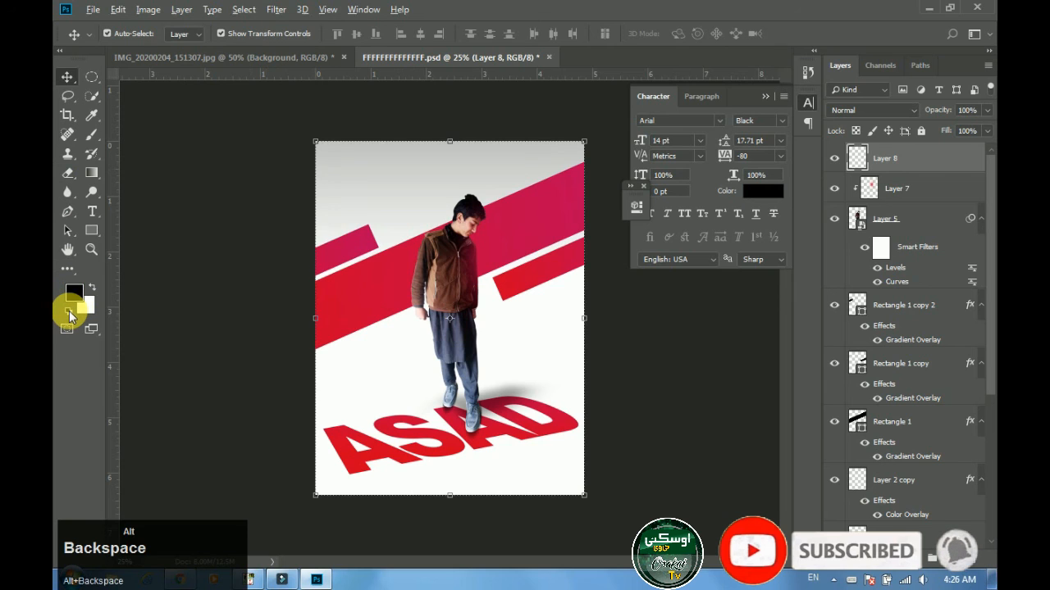
{"action": "key", "text": "alt+BackSpace"}
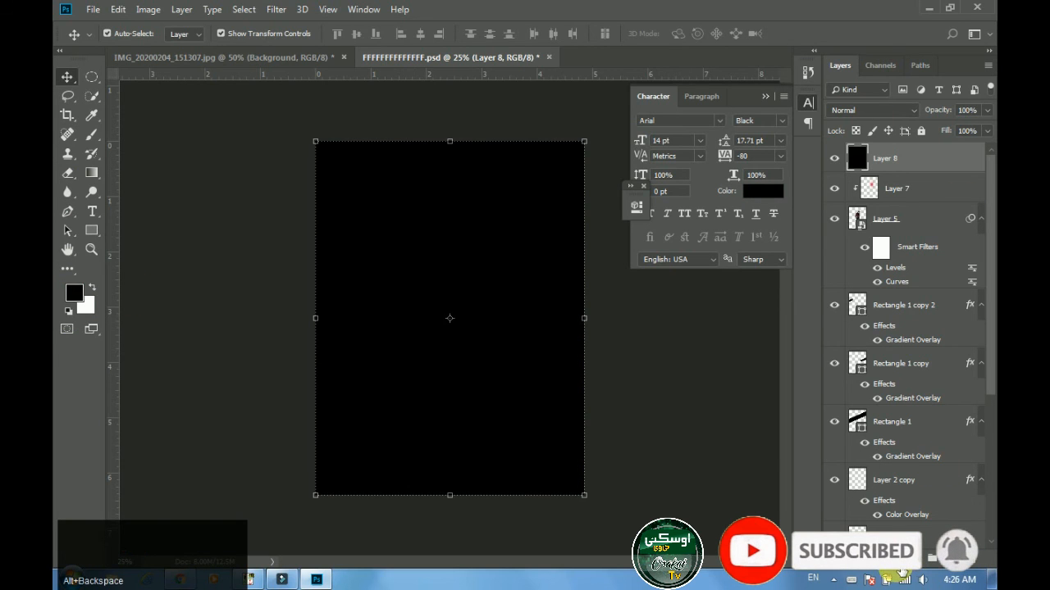
{"action": "left_click", "coordinate": [894, 563]}
- Paint the middle of Layer 8's mask with repeated black dabs of a soft 1800 px brush, leaving a dark vignette around the figure
{"action": "left_click", "coordinate": [90, 135]}
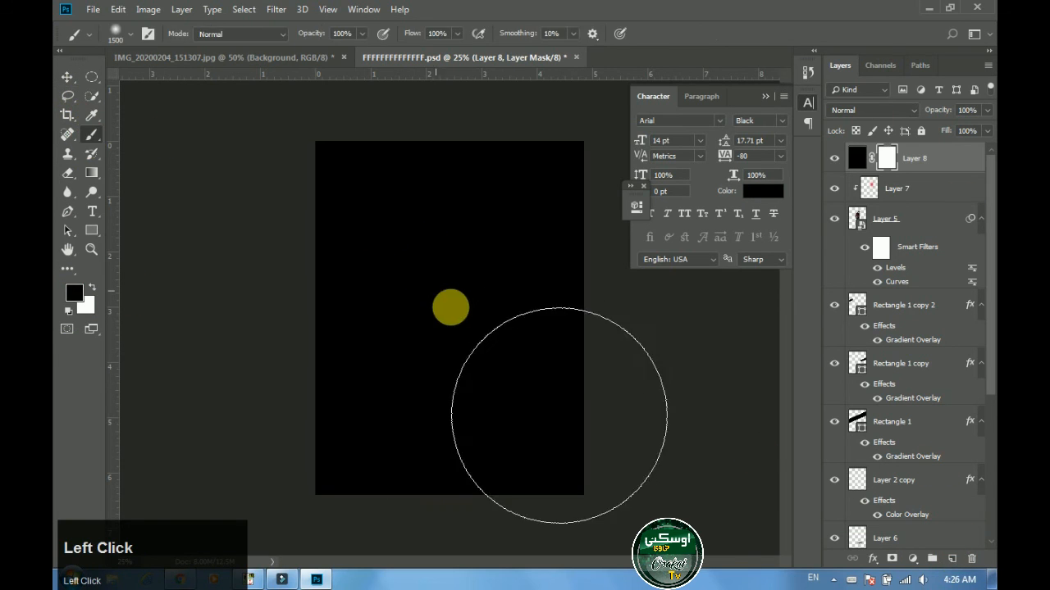
{"action": "key", "text": "bracketright"}
{"action": "key", "text": "bracketright"}
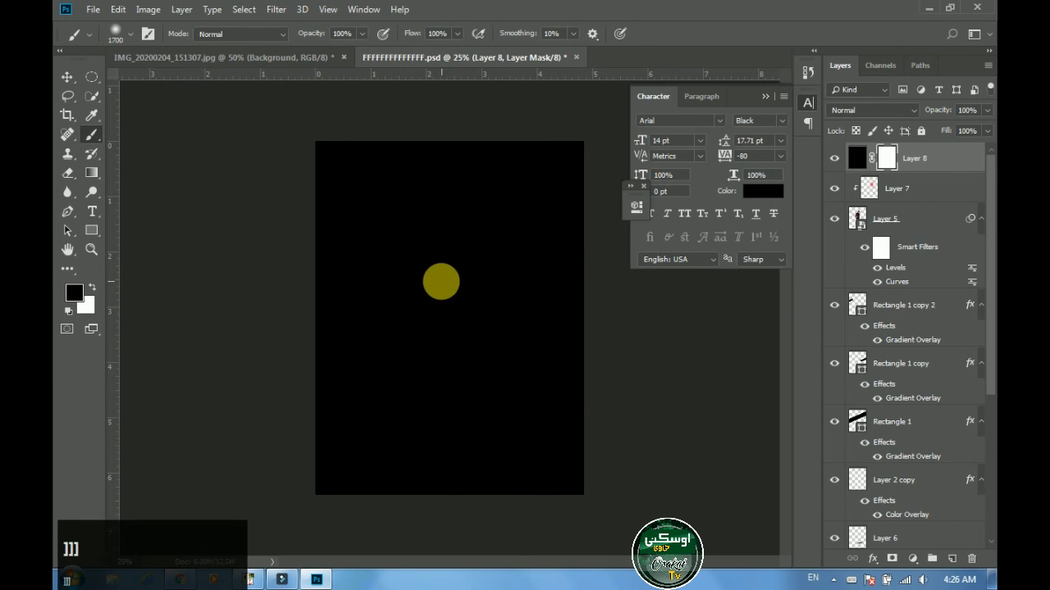
{"action": "key", "text": "bracketright"}
{"action": "left_click", "coordinate": [447, 307]}
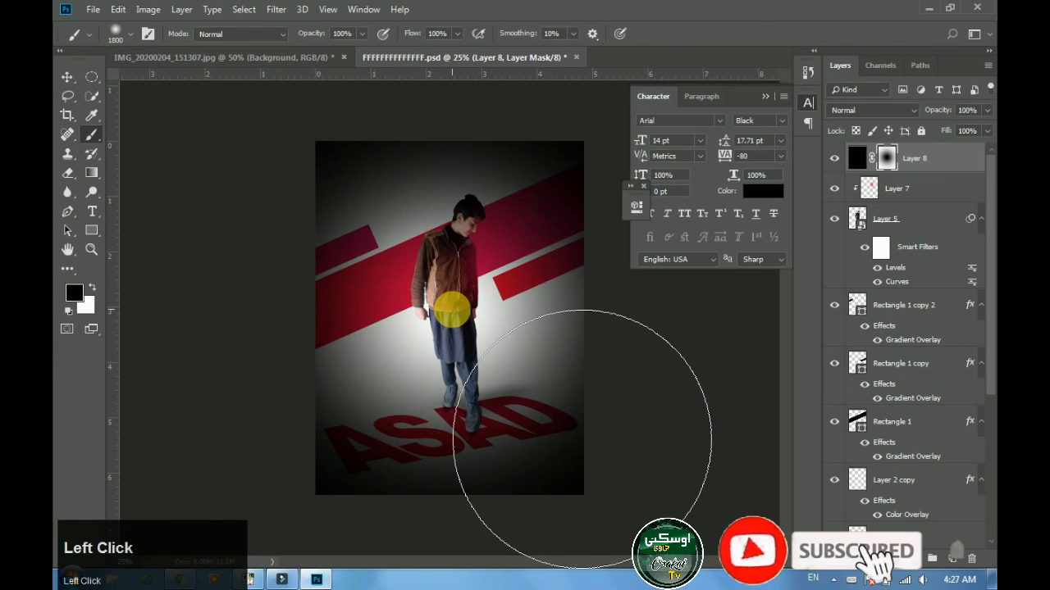
{"action": "left_click", "coordinate": [581, 443]}
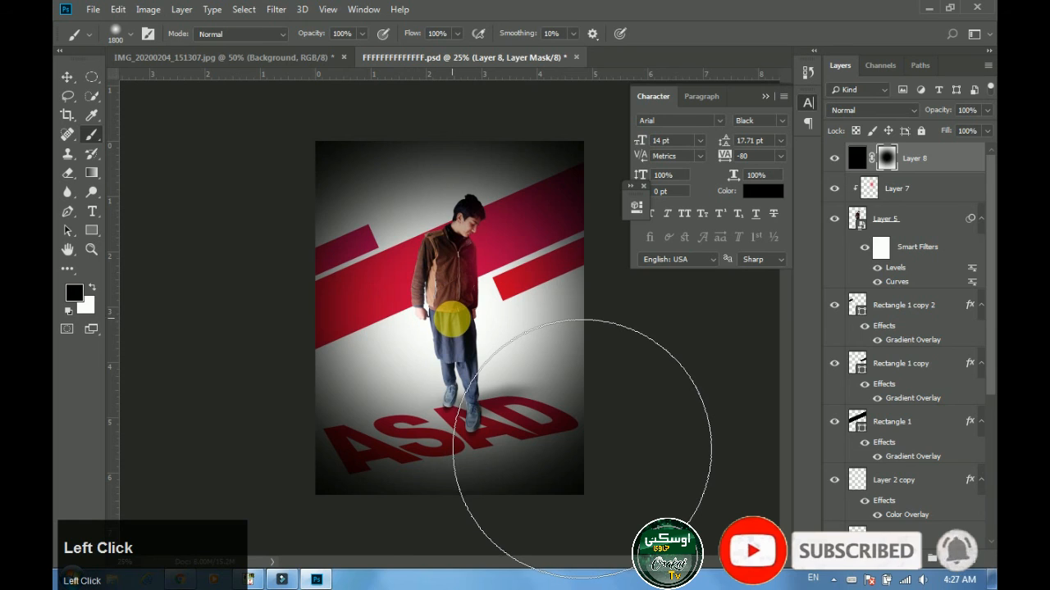
{"action": "left_click", "coordinate": [582, 448]}
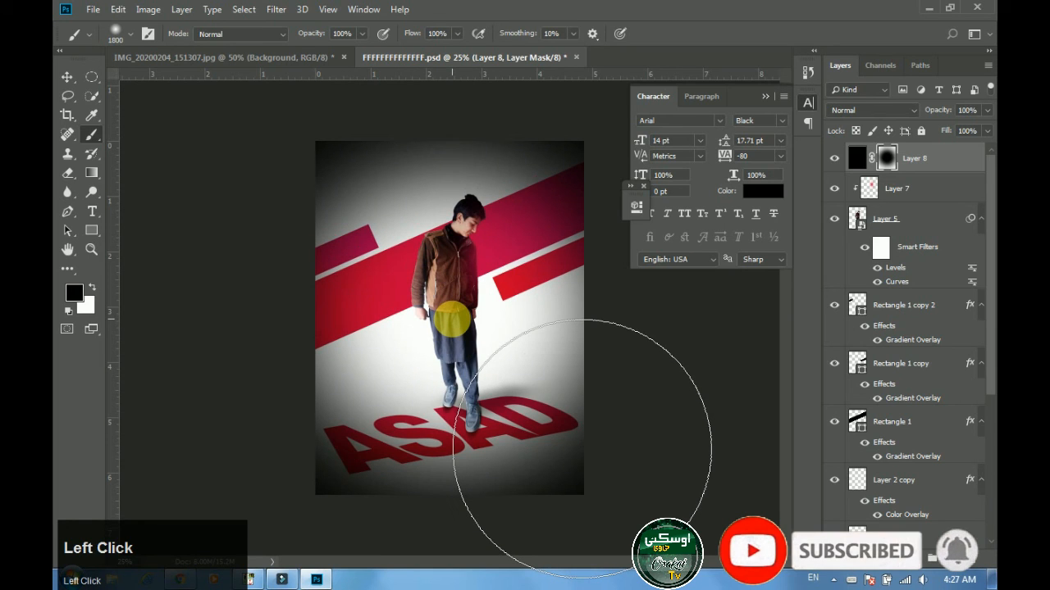
{"action": "left_click", "coordinate": [451, 319]}
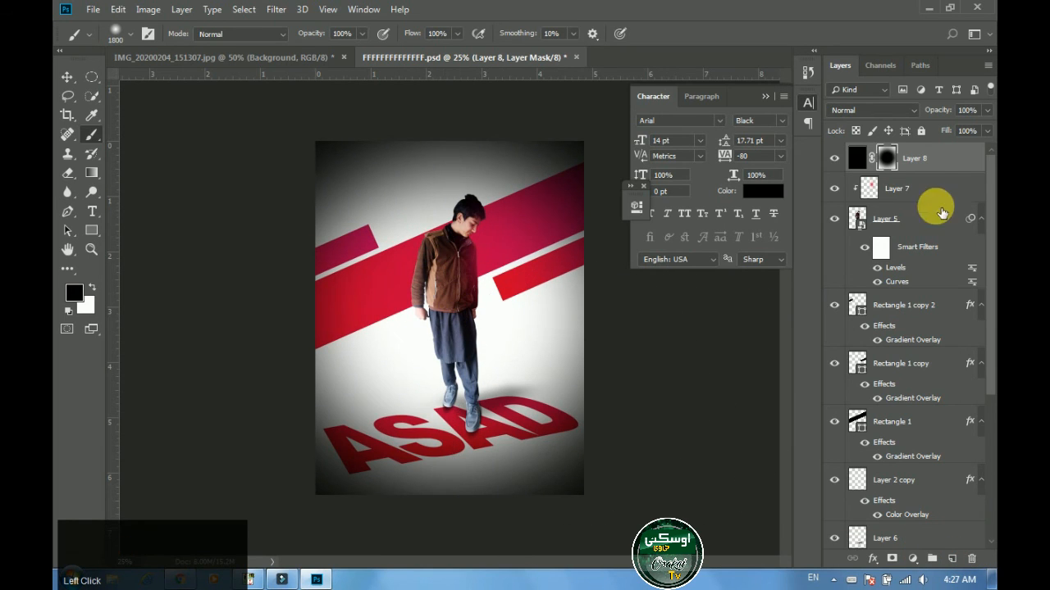
- Lower the opacity of the black vignette layer to about 78%
{"action": "left_click", "coordinate": [988, 110]}
{"action": "left_click_drag", "start_coordinate": [976, 130], "coordinate": [974, 131]}
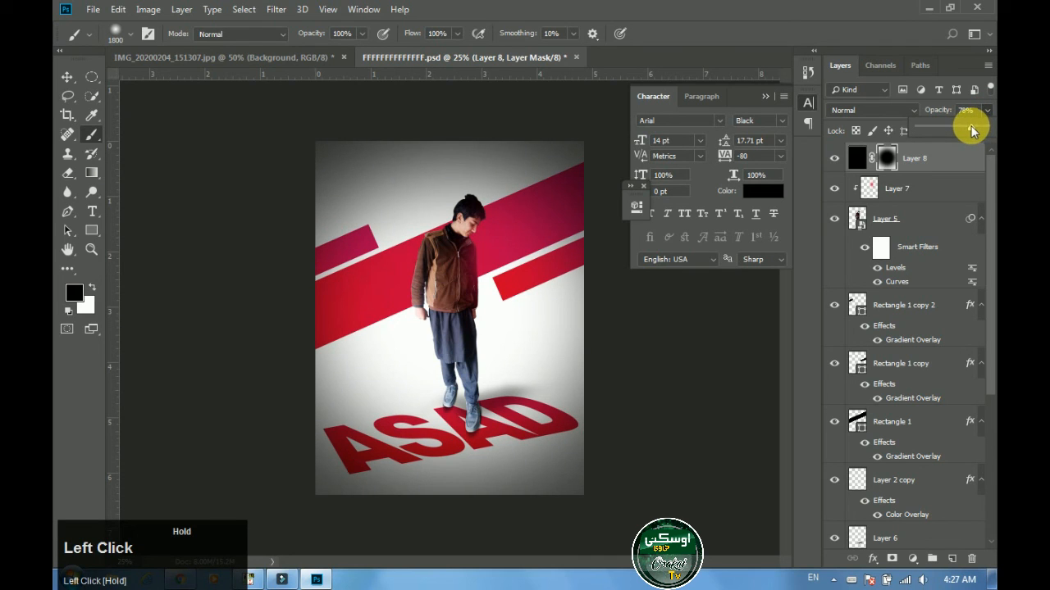
{"action": "left_click", "coordinate": [68, 79]}
- Examine the whole poster with the interface panels hidden, checking the vignette around the figure
{"action": "key", "text": "Tab"}
{"action": "left_click", "coordinate": [754, 315]}
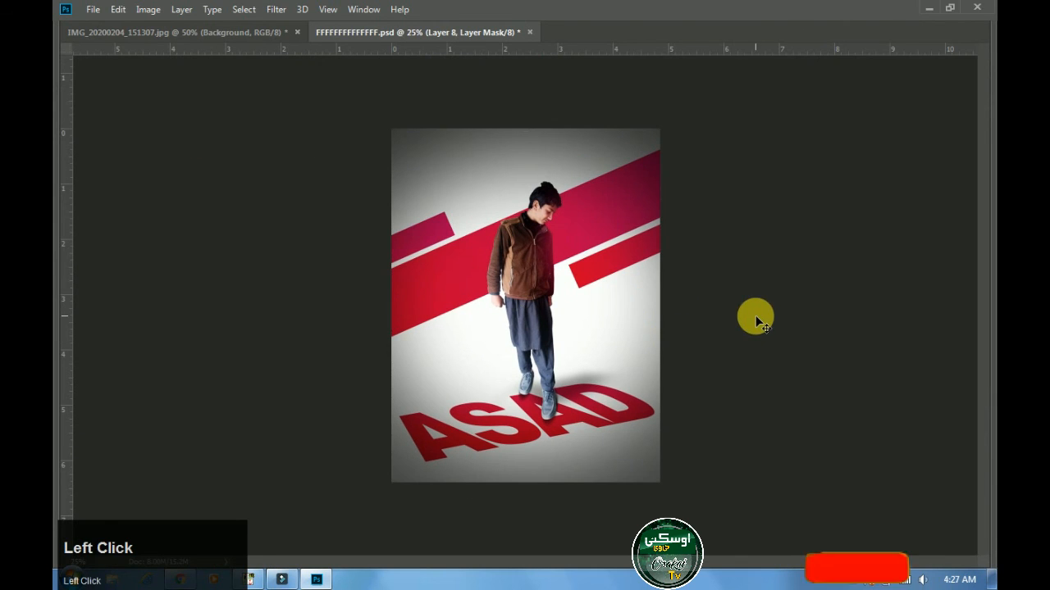
{"action": "key", "text": "ctrl+space"}
{"action": "left_click", "coordinate": [565, 192], "text": "ctrl"}
{"action": "left_click", "coordinate": [602, 246], "text": "ctrl+alt"}
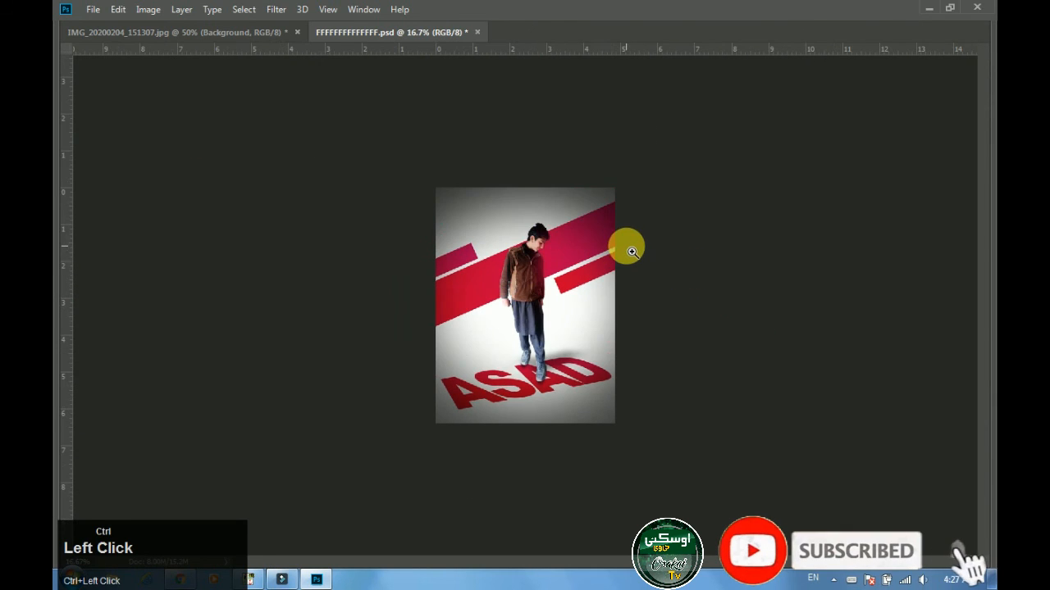
{"action": "left_click", "coordinate": [579, 322], "text": "ctrl"}
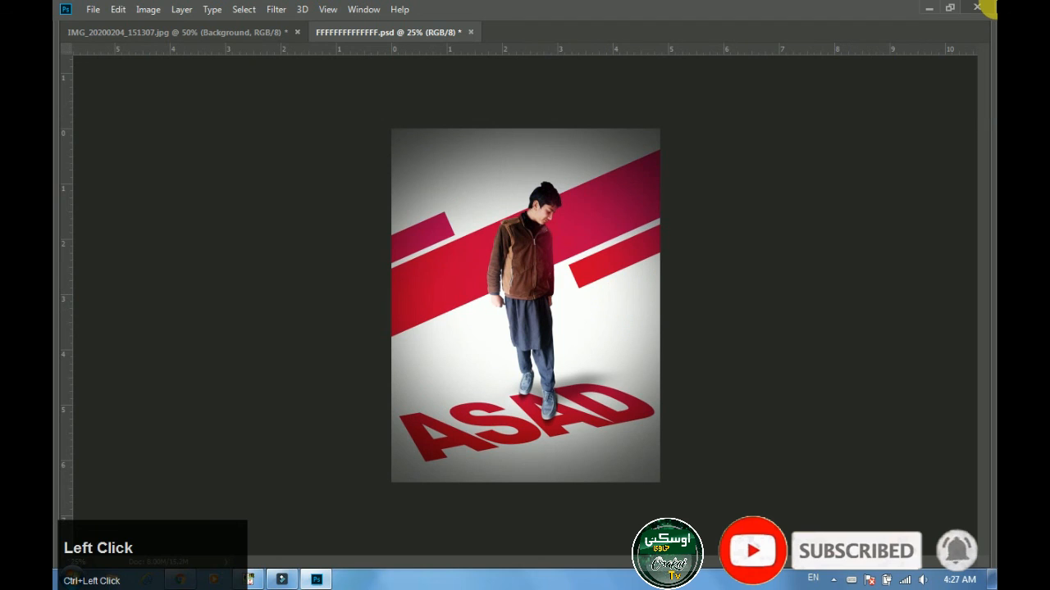